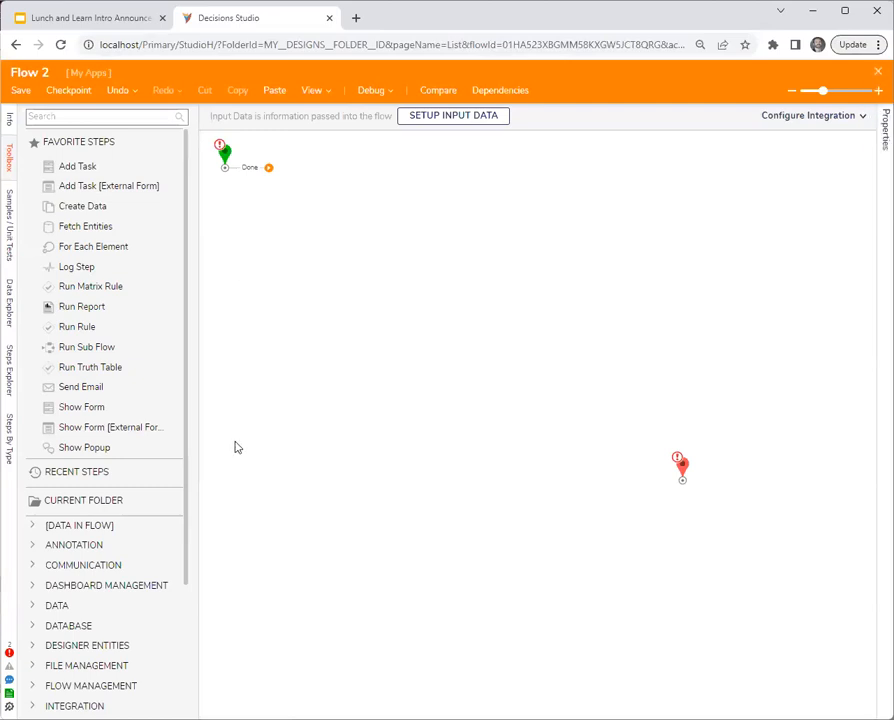
# - Add a Show Form step to the flow, connect the Start step to it, and create a new standard form for it
pyautogui.moveTo(85, 407); pyautogui.dragTo(355, 205)
pyautogui.moveTo(268, 167); pyautogui.dragTo(365, 240)
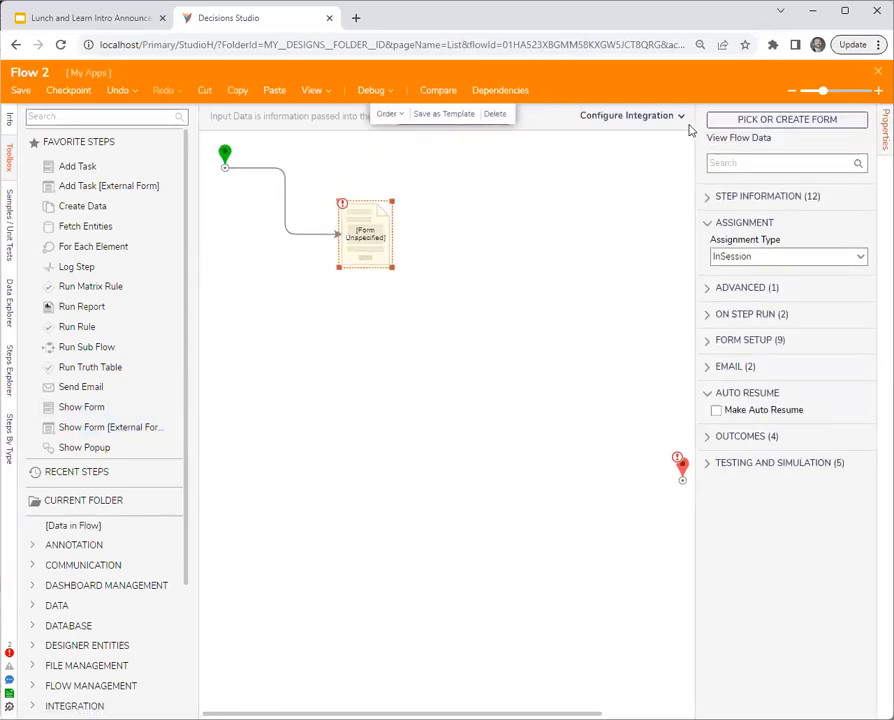
pyautogui.click(800, 121)
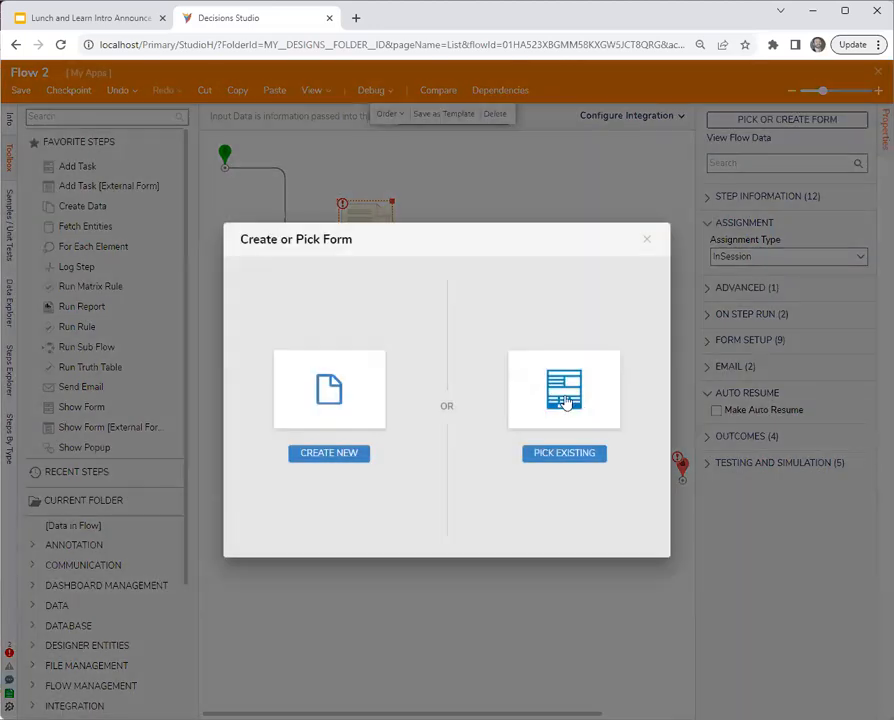
pyautogui.click(341, 419)
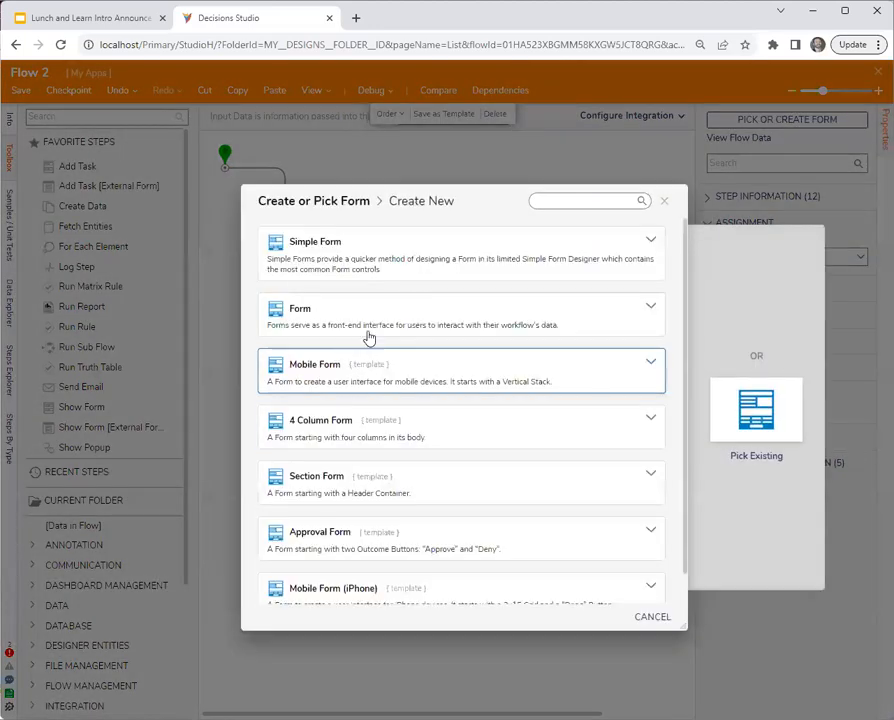
pyautogui.click(351, 313)
pyautogui.click(495, 345)
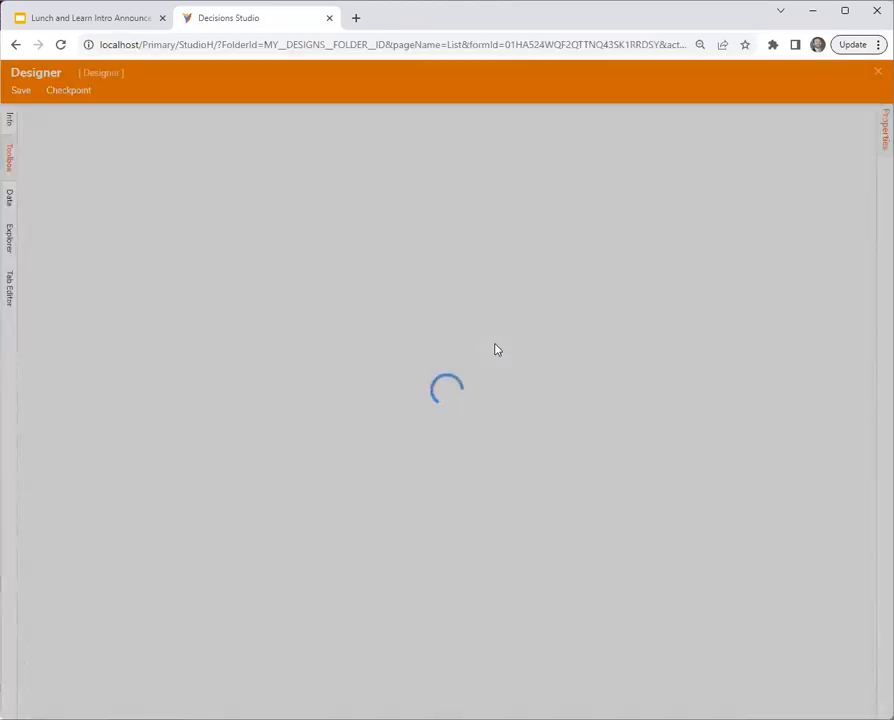
# - Place a button in the last cell of the form's footer row and connect the form step to the End step
pyautogui.moveTo(78, 184); pyautogui.dragTo(612, 450)
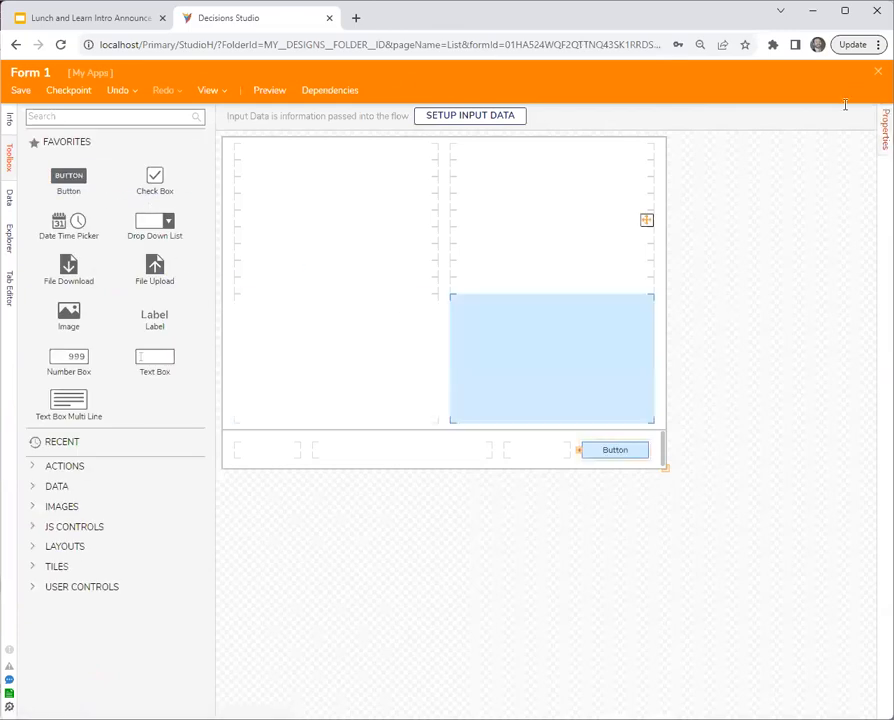
pyautogui.press('Escape')
pyautogui.click(595, 456)
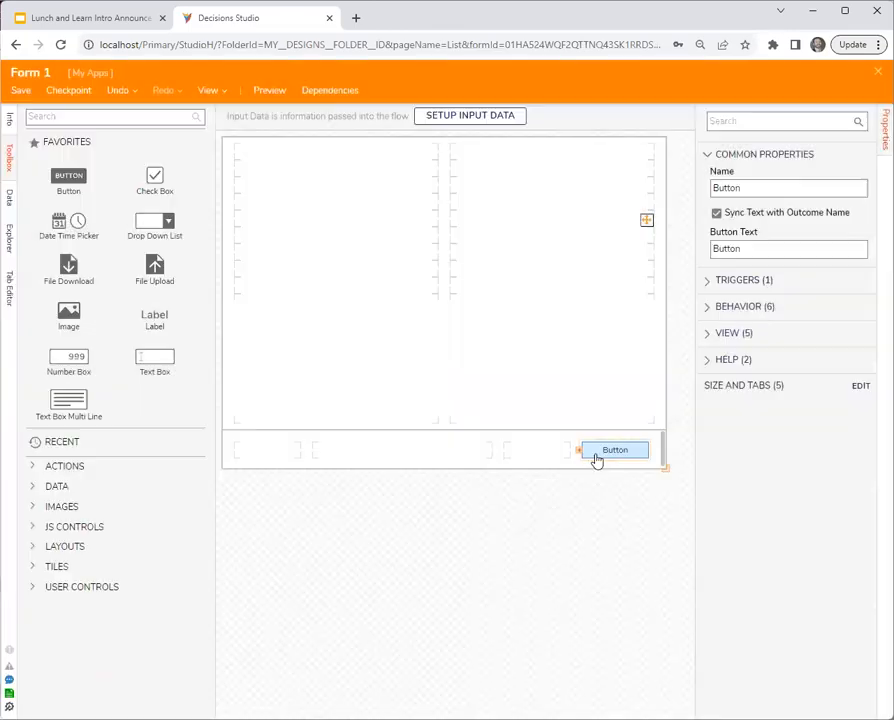
pyautogui.moveTo(433, 233); pyautogui.dragTo(535, 263)
# - Set the Form 1 step's assignment type to Assigned and assign it to the Administrators group
pyautogui.click(363, 242)
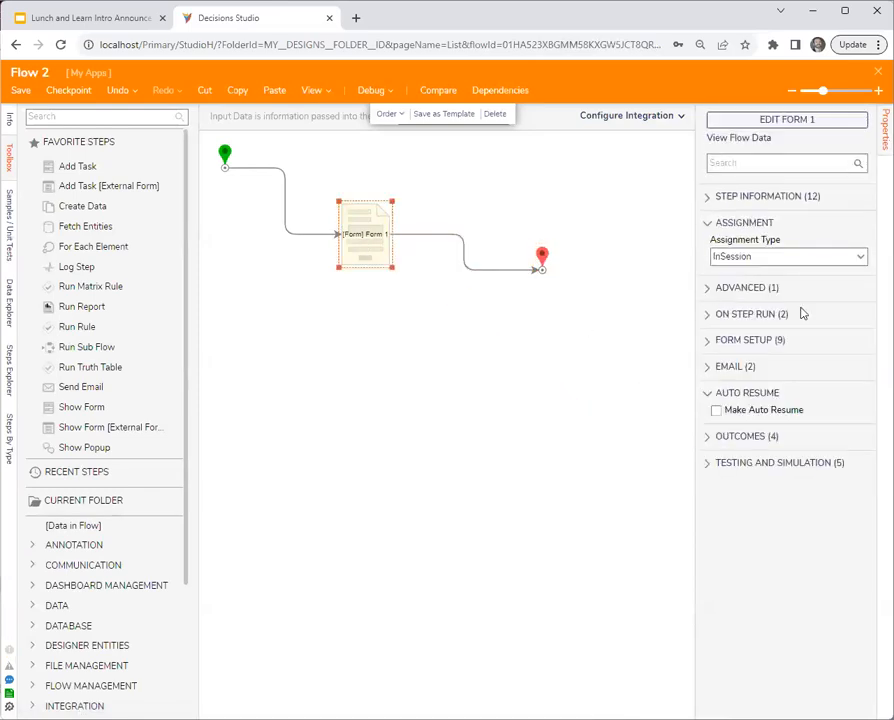
pyautogui.click(860, 257)
pyautogui.click(779, 298)
pyautogui.click(782, 309)
pyautogui.write('admin')
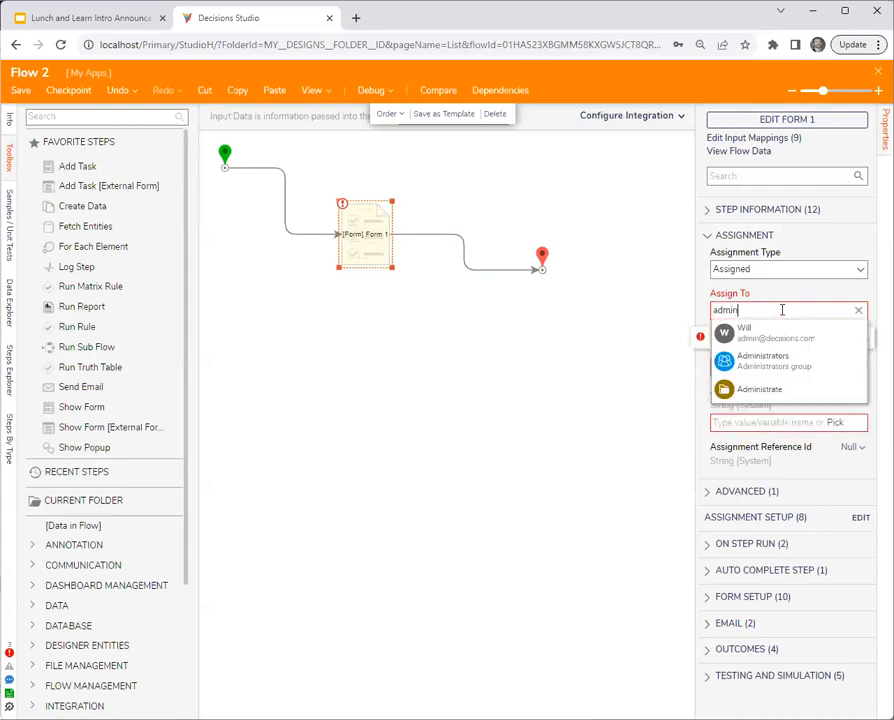
pyautogui.click(766, 360)
# - Set the assignment name and assignment action name to the constant "asdf" and save the flow
pyautogui.click(830, 367)
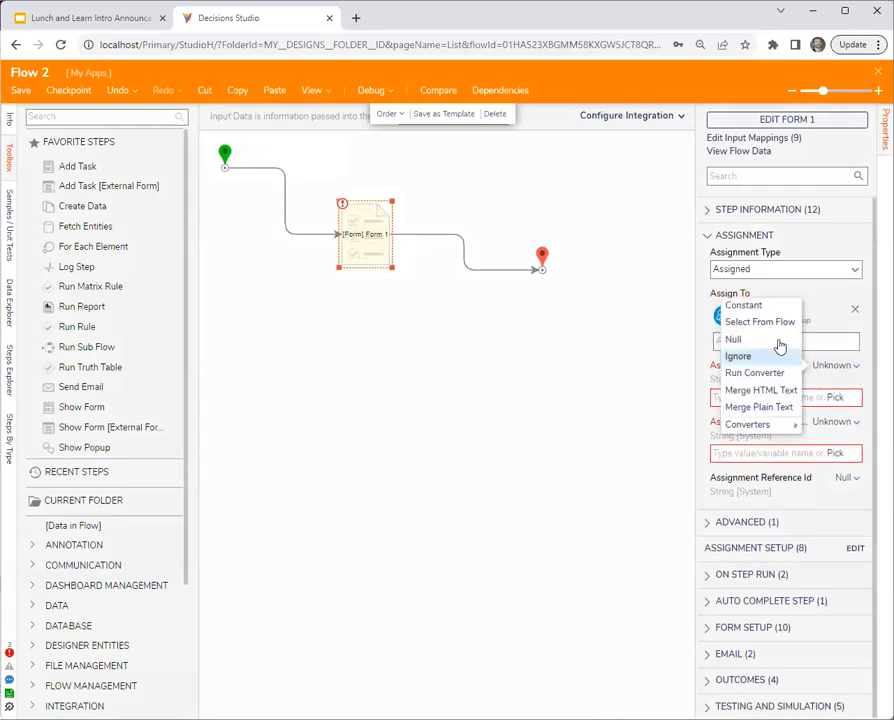
pyautogui.click(752, 305)
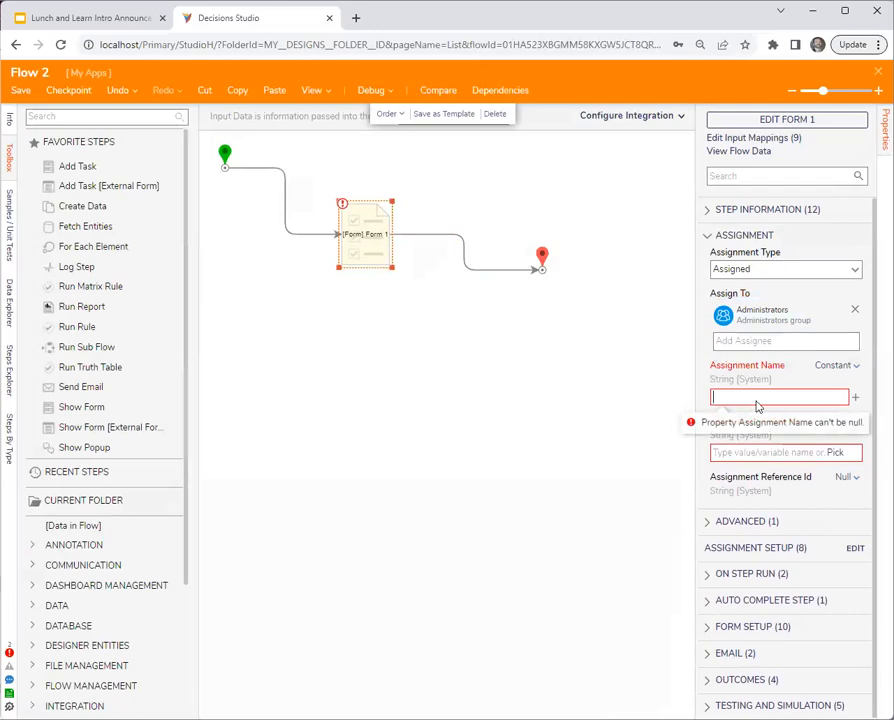
pyautogui.write('asdf')
pyautogui.click(840, 421)
pyautogui.click(764, 361)
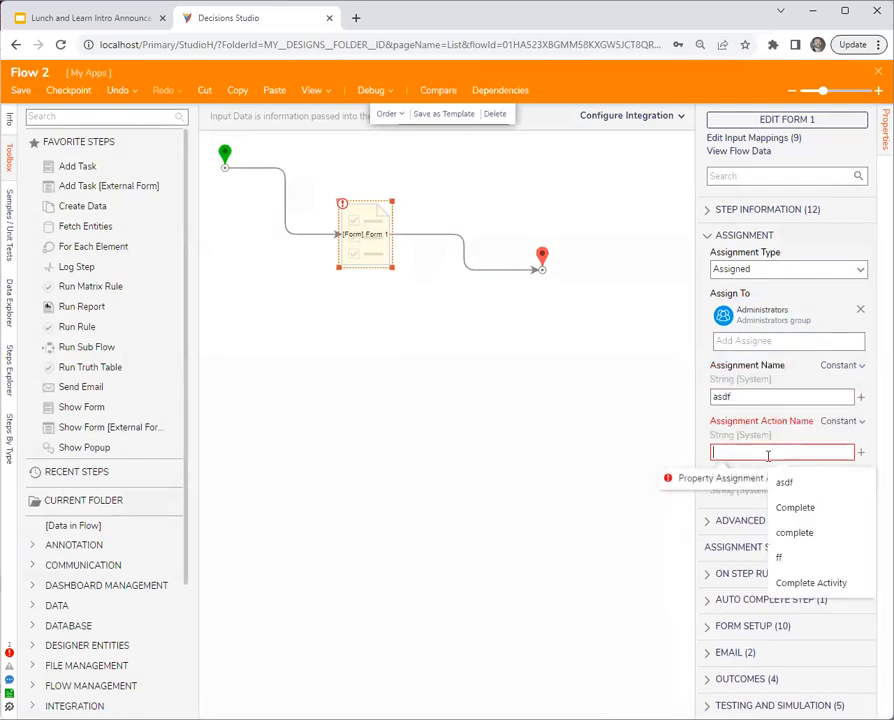
pyautogui.click(422, 379)
pyautogui.click(18, 89)
pyautogui.click(581, 448)
# - Enable an escalate date in the Form 1 step's assignment setup, computed as InFuture from the current date and time
pyautogui.click(365, 235)
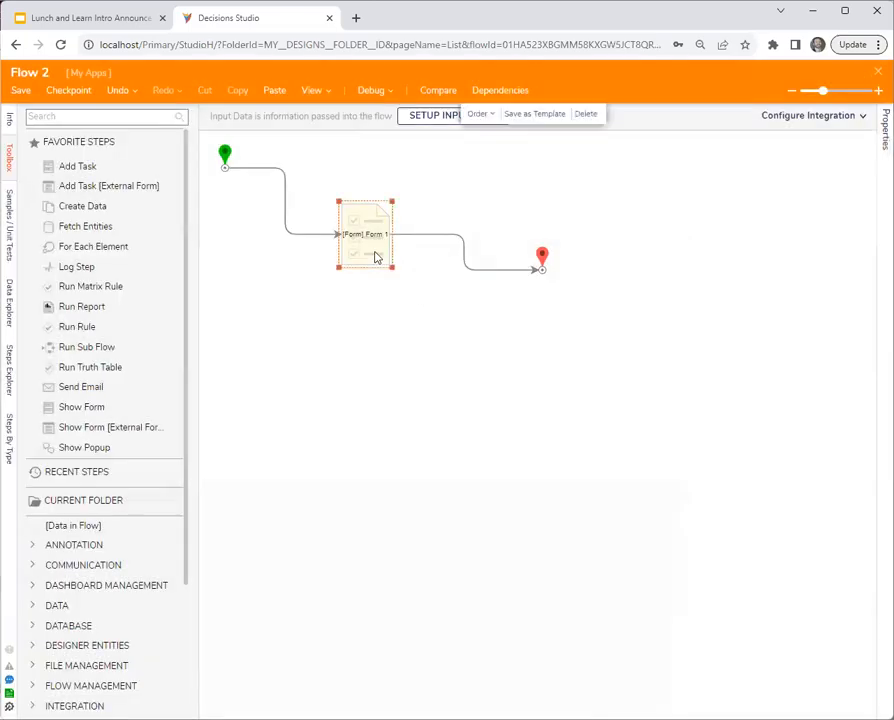
pyautogui.click(860, 548)
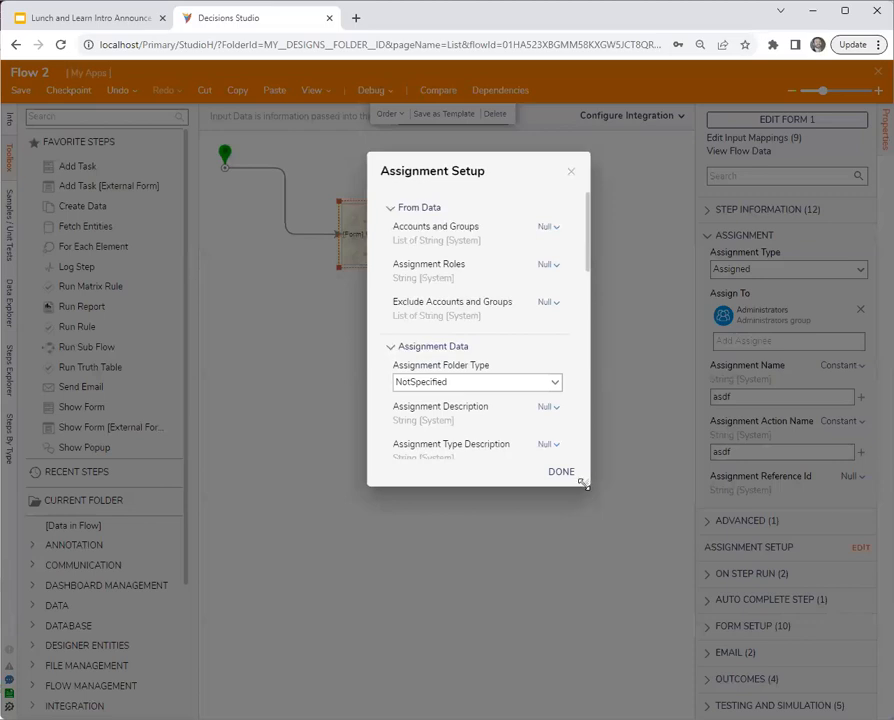
pyautogui.scroll(-3, 493, 447)
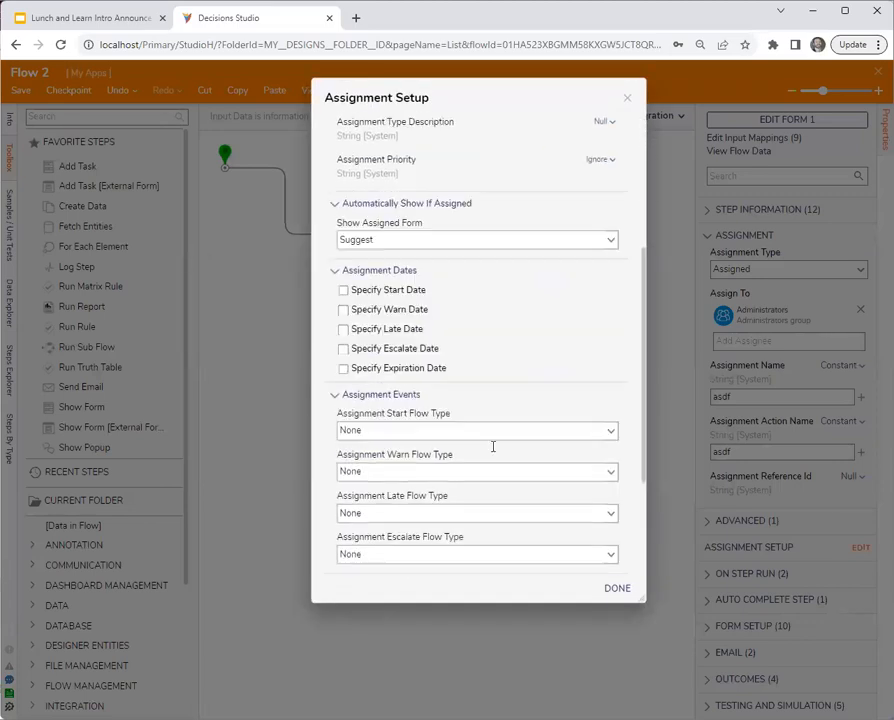
pyautogui.scroll(-2, 493, 447)
pyautogui.click(397, 255)
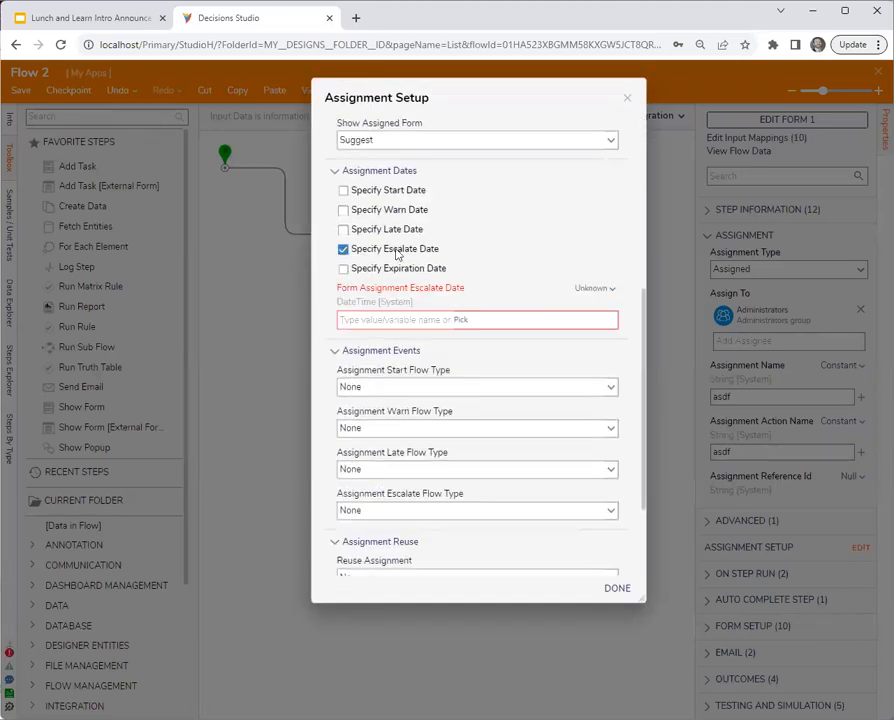
pyautogui.click(597, 291)
pyautogui.click(502, 324)
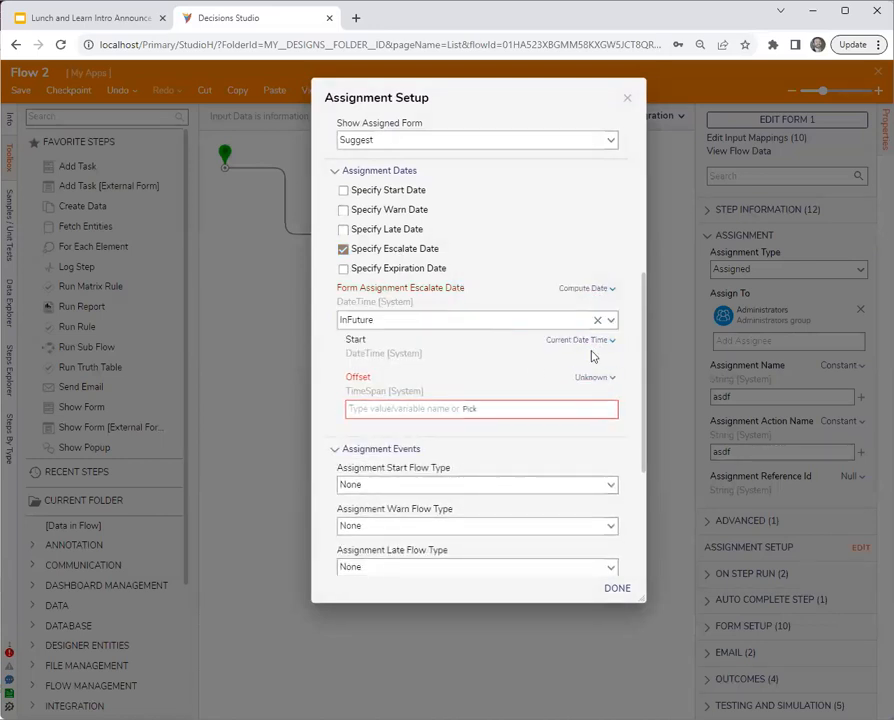
# - Set the escalate date's offset to a constant 10 seconds, finish the assignment setup, and save the flow
pyautogui.click(596, 377)
pyautogui.click(532, 346)
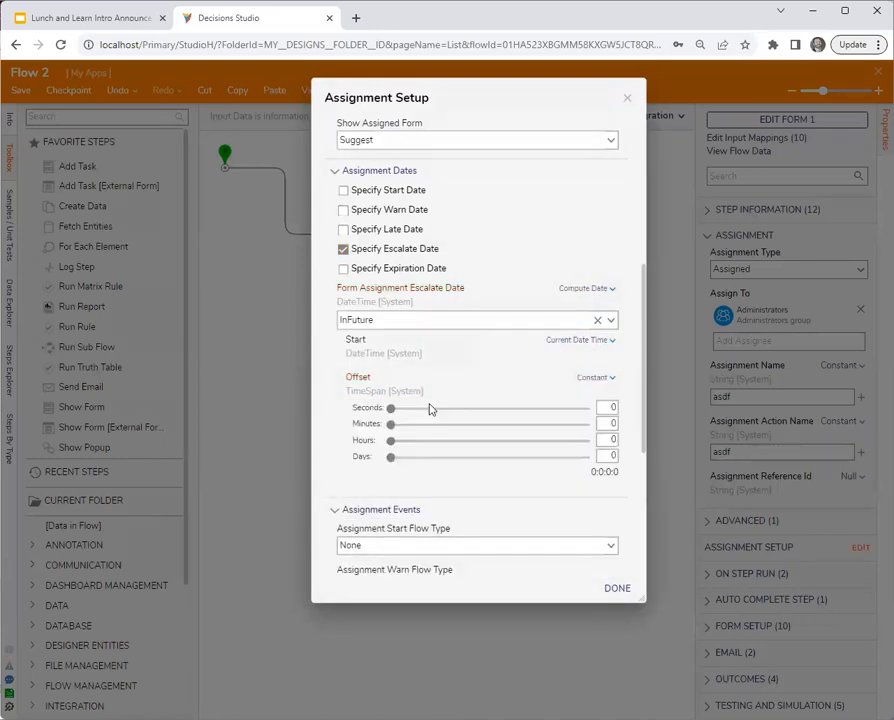
pyautogui.write('10')
pyautogui.click(617, 589)
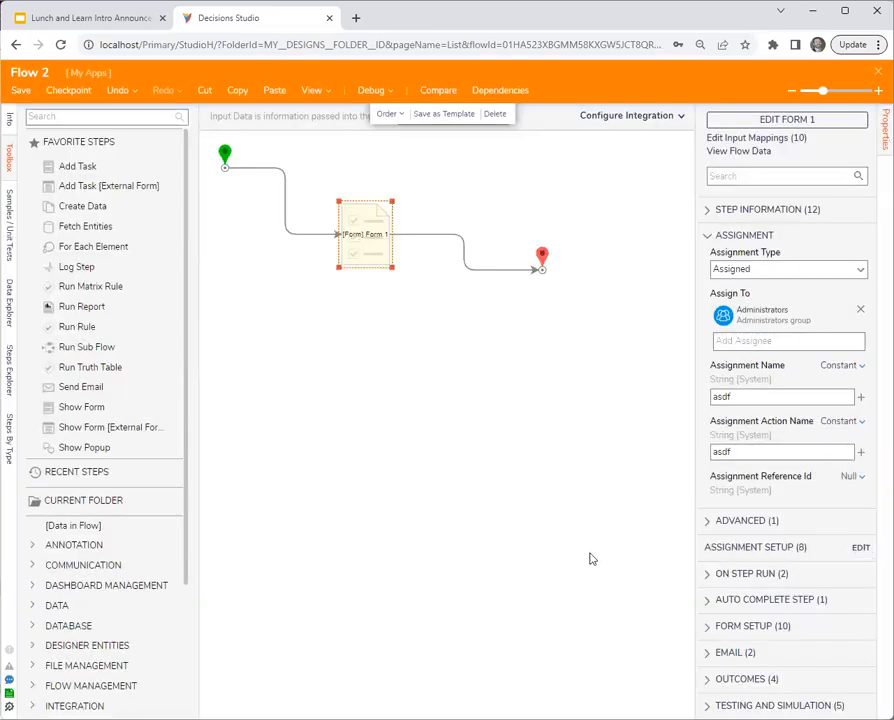
pyautogui.click(516, 472)
pyautogui.click(20, 90)
pyautogui.click(594, 447)
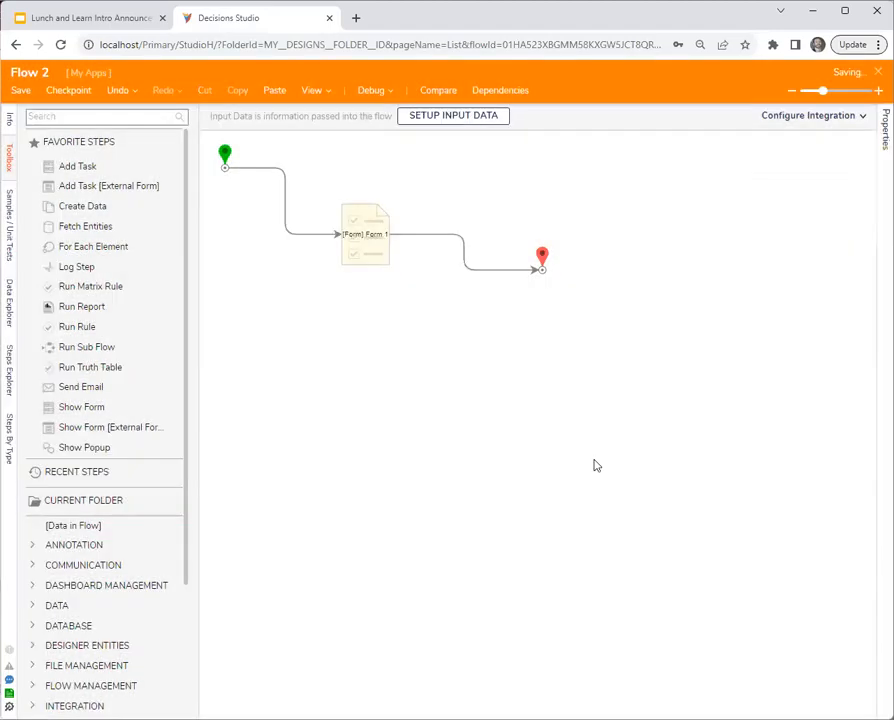
# - Duplicate the studio browser tab, decline breaking the flow's lock, and create a new report in My Apps
pyautogui.rightClick(255, 16)
pyautogui.press('Escape')
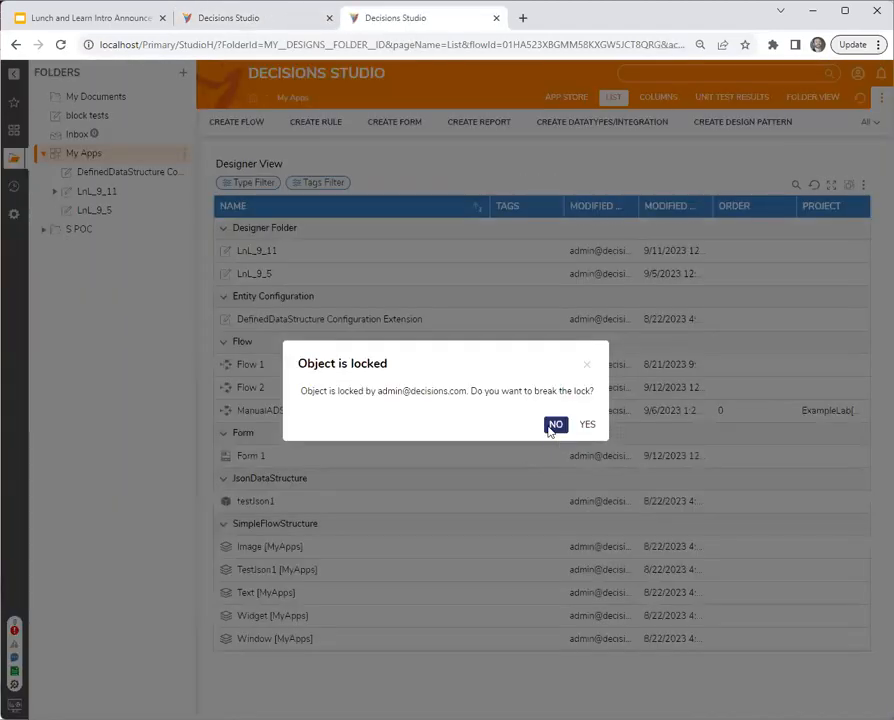
pyautogui.click(555, 425)
pyautogui.click(497, 122)
pyautogui.click(432, 273)
pyautogui.click(519, 300)
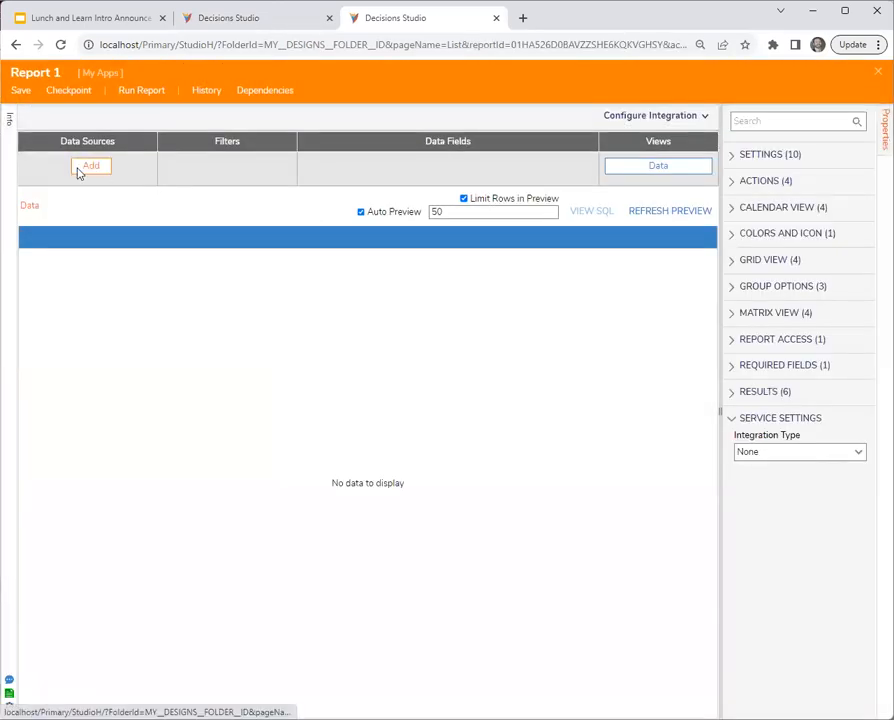
# - Search for "assignment" and add Assignment Data Source as the report's data source
pyautogui.click(90, 166)
pyautogui.write('assignme')
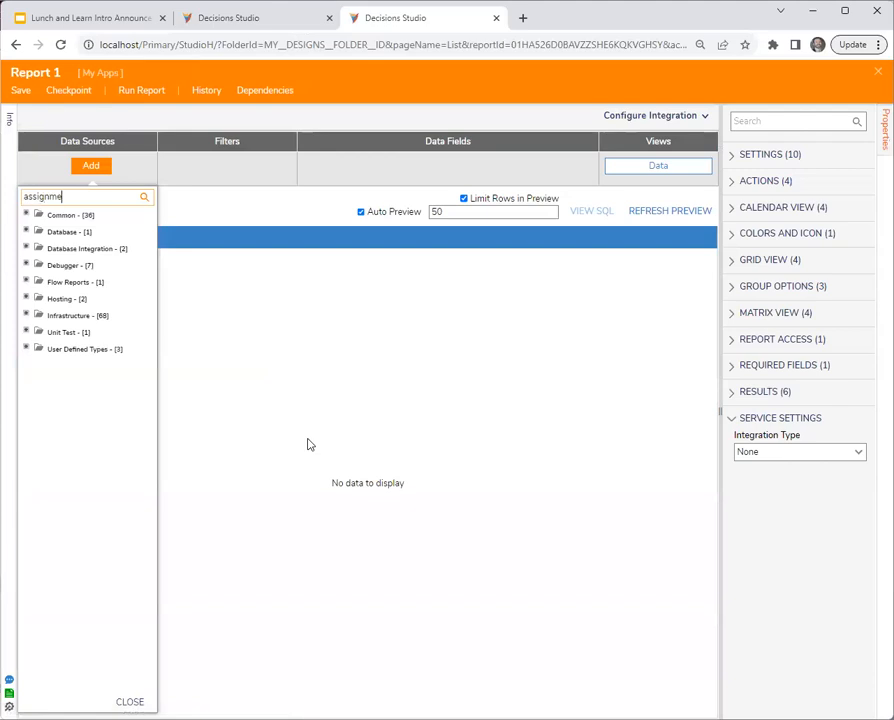
pyautogui.write('nt')
pyautogui.click(110, 216)
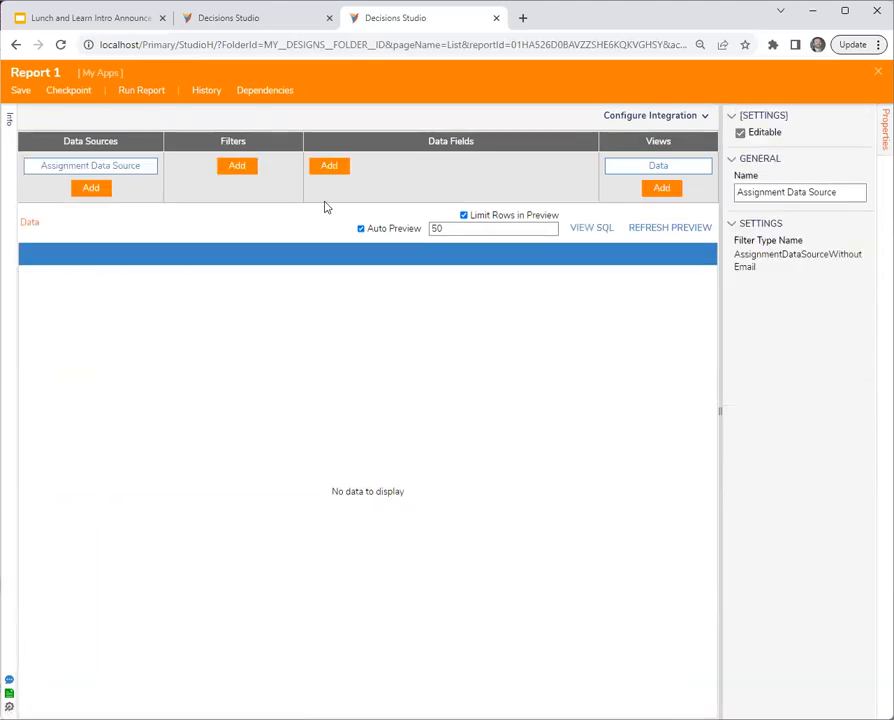
# - Add the Created On Date, Entity Name and State columns to the report's data fields
pyautogui.click(343, 171)
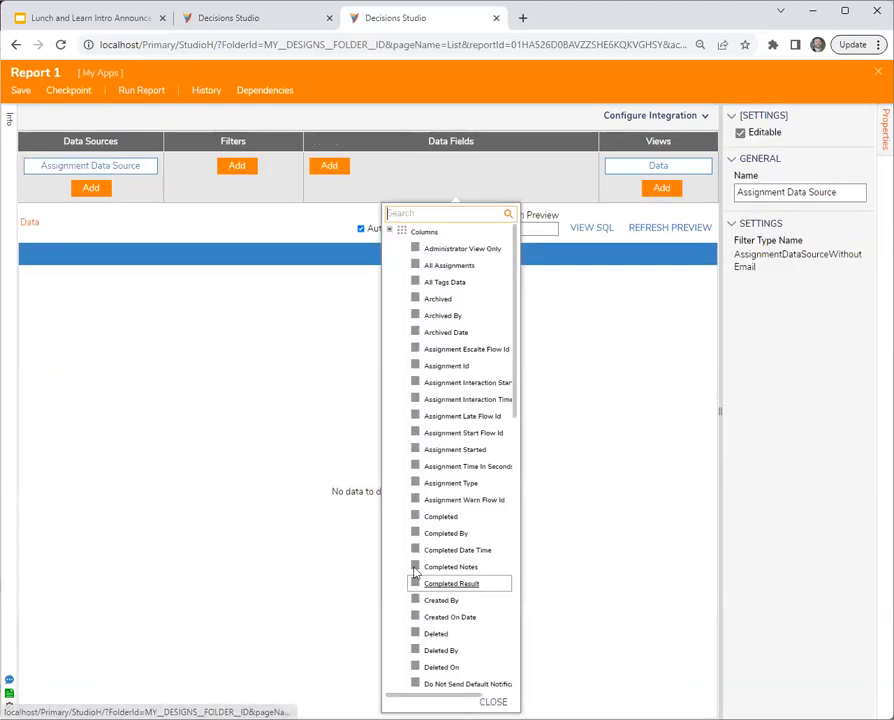
pyautogui.click(417, 620)
pyautogui.scroll(-3, 415, 560)
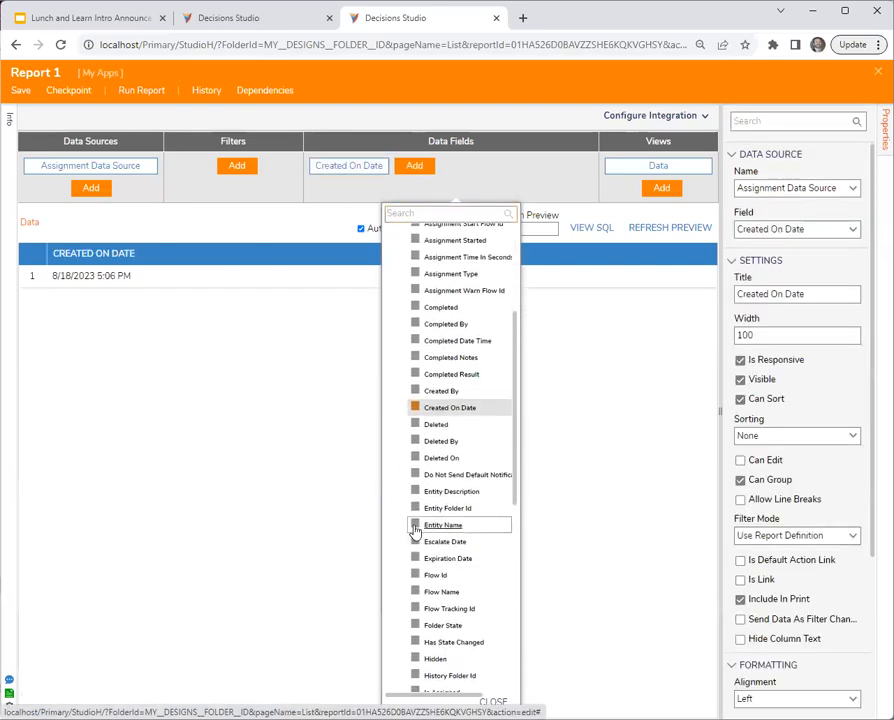
pyautogui.click(415, 526)
pyautogui.scroll(-5, 415, 535)
pyautogui.click(416, 533)
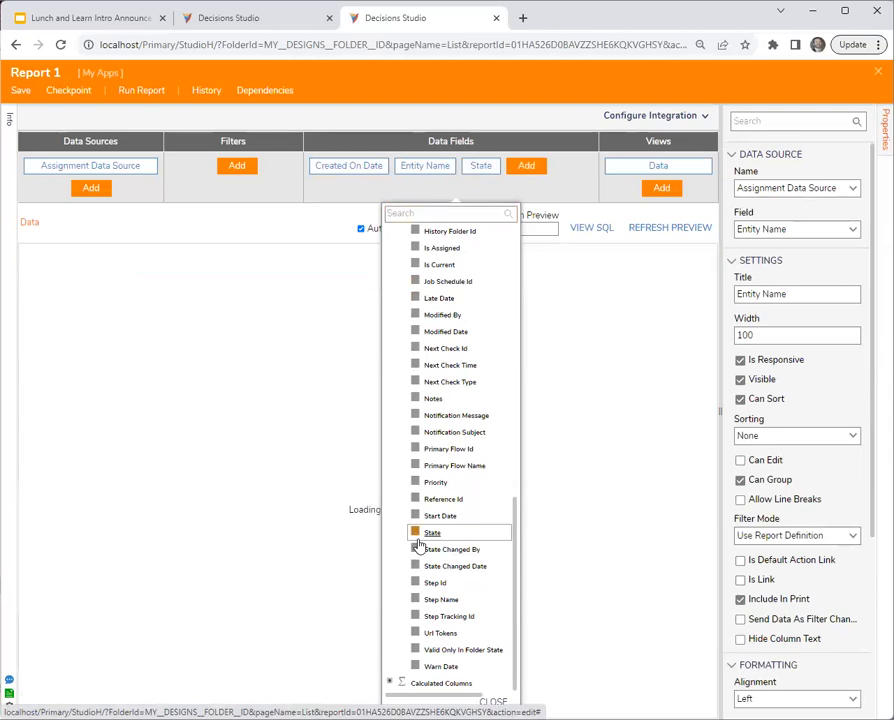
pyautogui.click(290, 418)
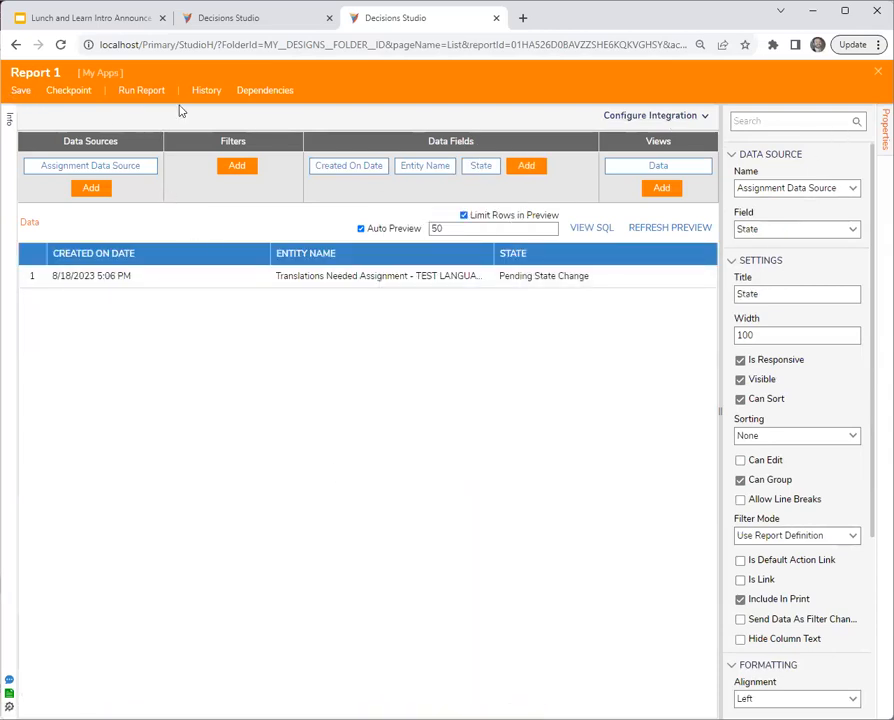
# - Save Report 1 and run it
pyautogui.click(18, 91)
pyautogui.click(591, 446)
pyautogui.click(146, 90)
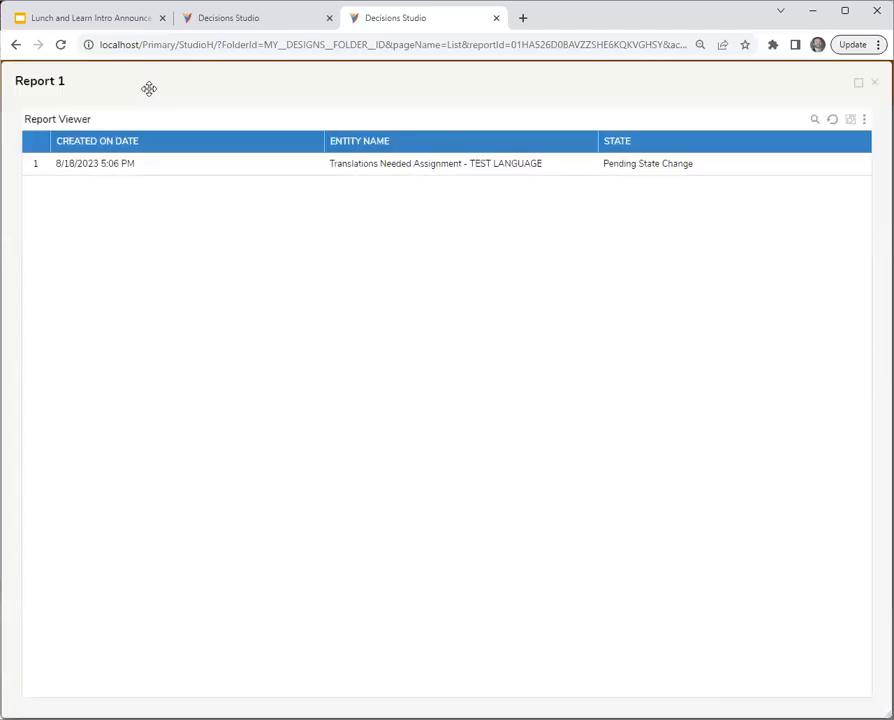
# - Return to the original studio tab, close the flow designer, and run Flow 2, declining to fill in the assigned form
pyautogui.click(224, 19)
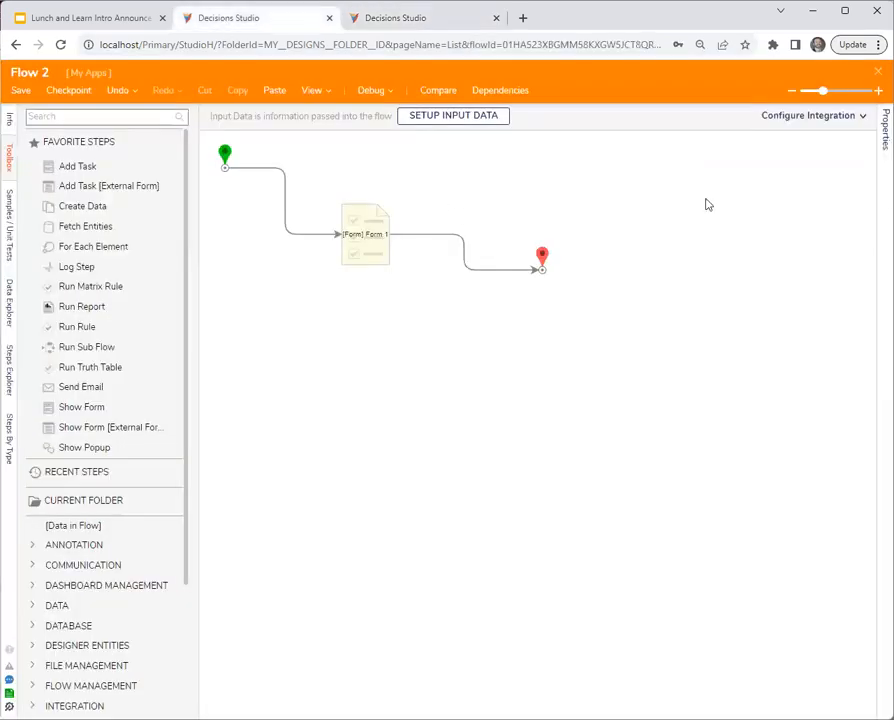
pyautogui.click(878, 78)
pyautogui.rightClick(268, 388)
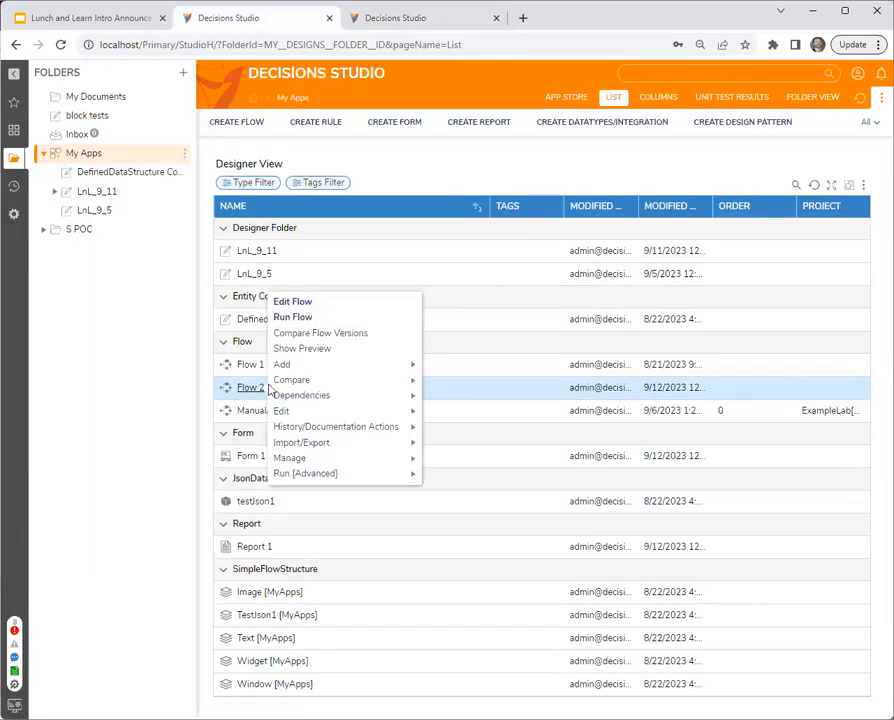
pyautogui.click(292, 316)
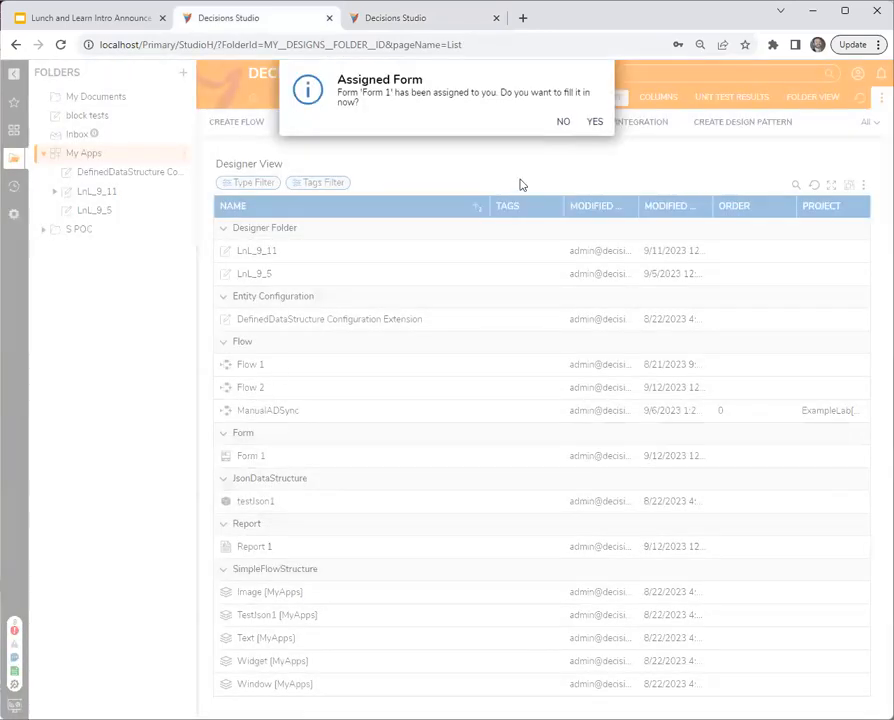
pyautogui.click(563, 121)
# - Run Flow 2 two more times, leaving the assigned forms unfilled
pyautogui.rightClick(262, 388)
pyautogui.click(300, 316)
pyautogui.click(564, 121)
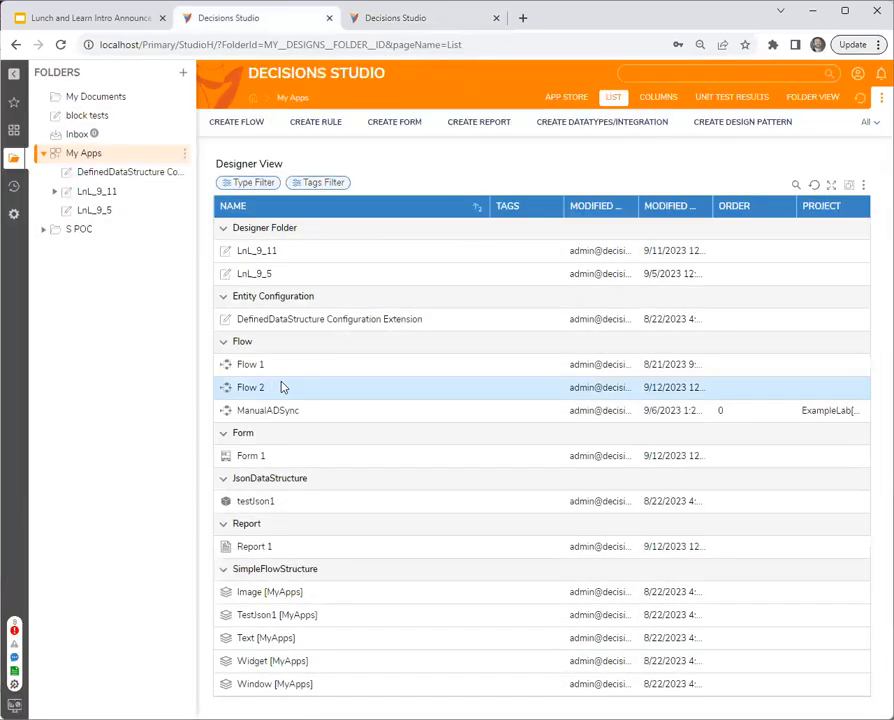
pyautogui.rightClick(281, 387)
pyautogui.click(418, 311)
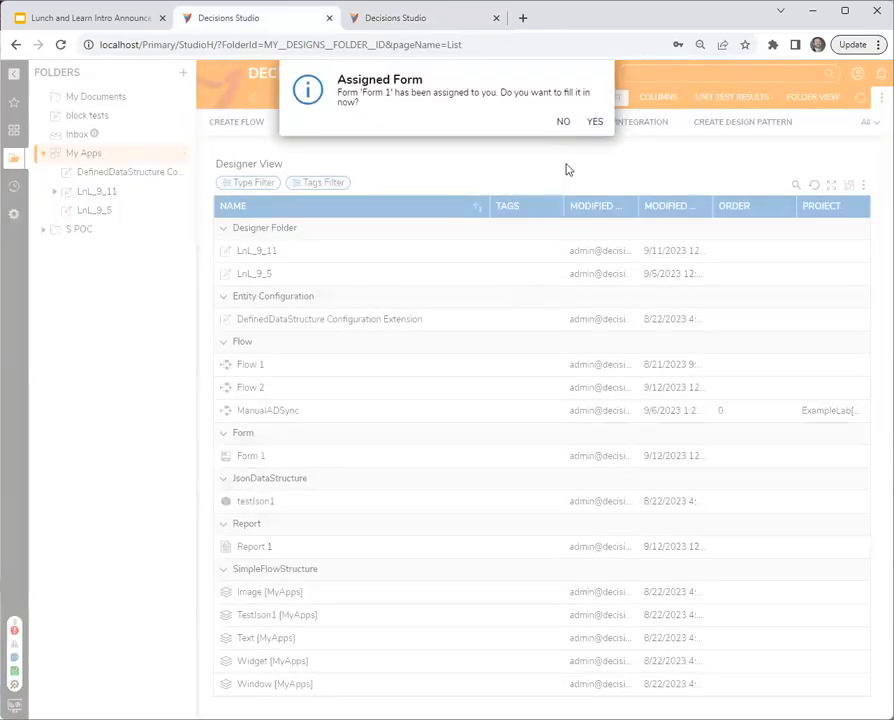
# - Switch back to the running Report 1, close all assignment notifications, and refresh the report to check the assignment states
pyautogui.click(422, 24)
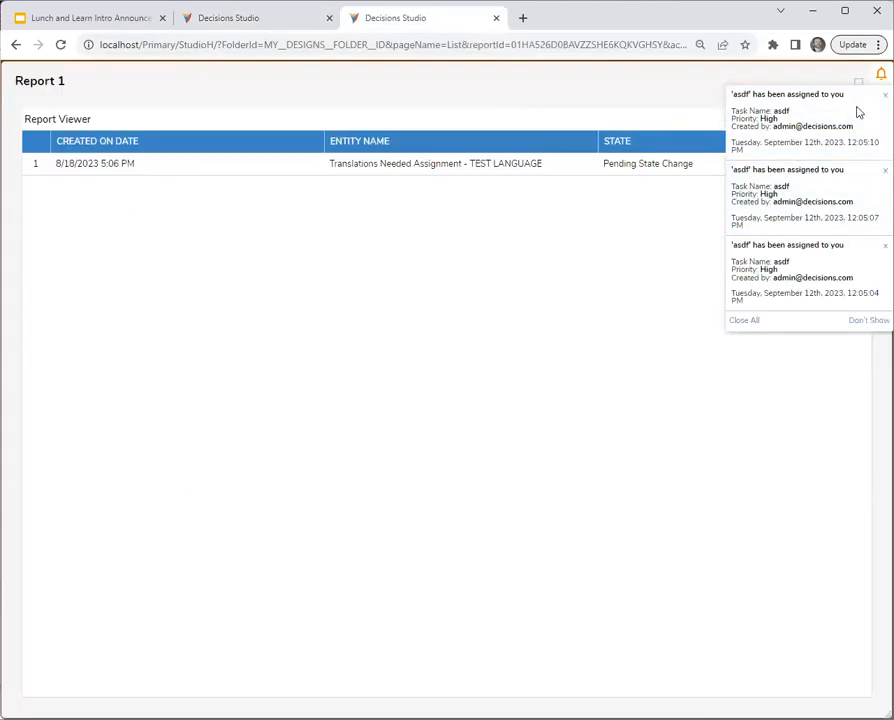
pyautogui.click(748, 322)
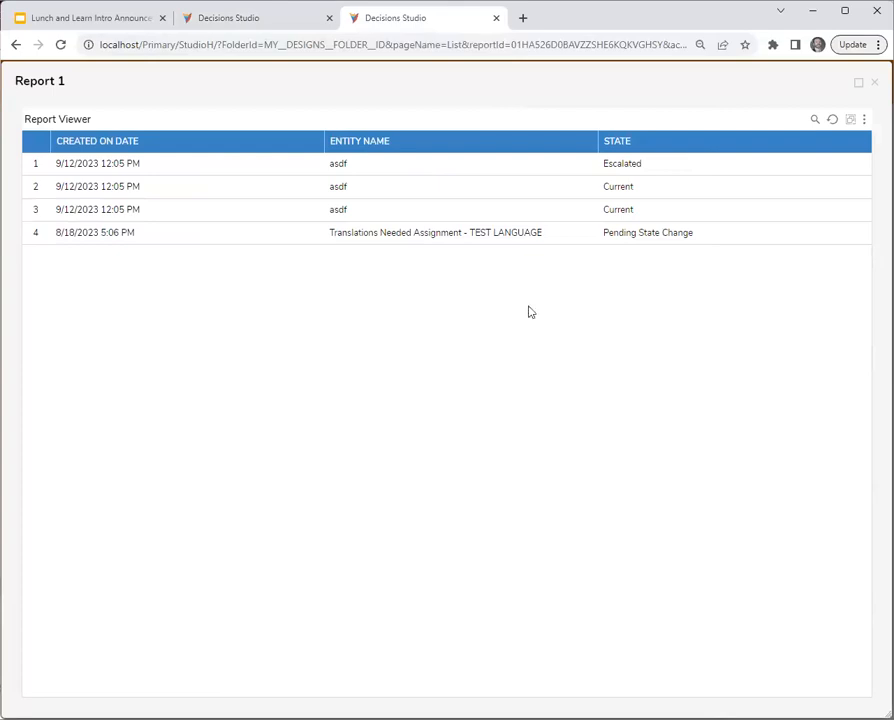
pyautogui.click(834, 121)
pyautogui.click(834, 121)
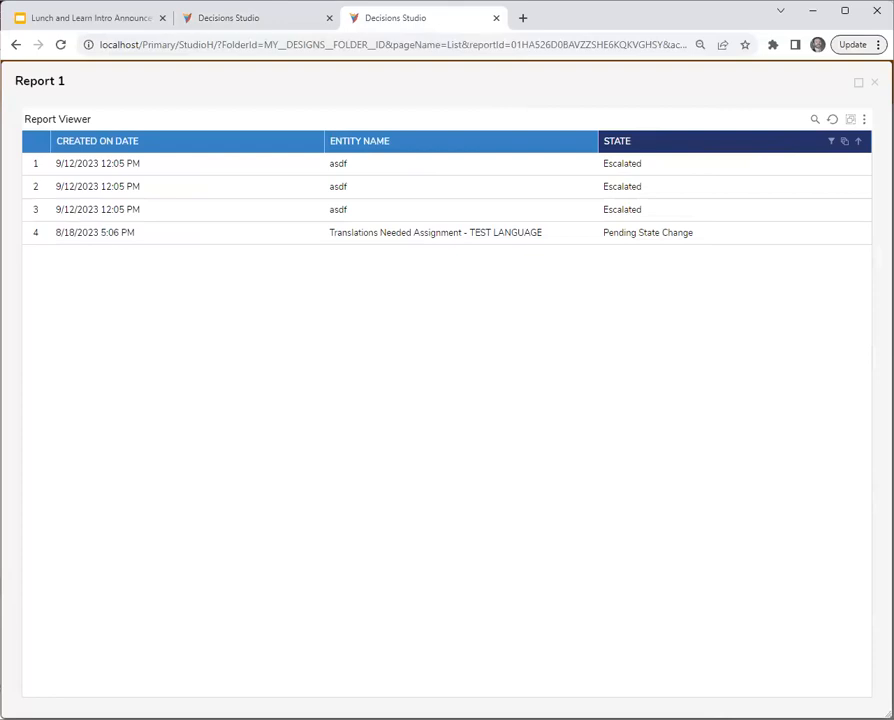
# - Close the Report 1 viewer, look at the State field's Specific Value Sort setting, and exit the report designer
pyautogui.click(874, 82)
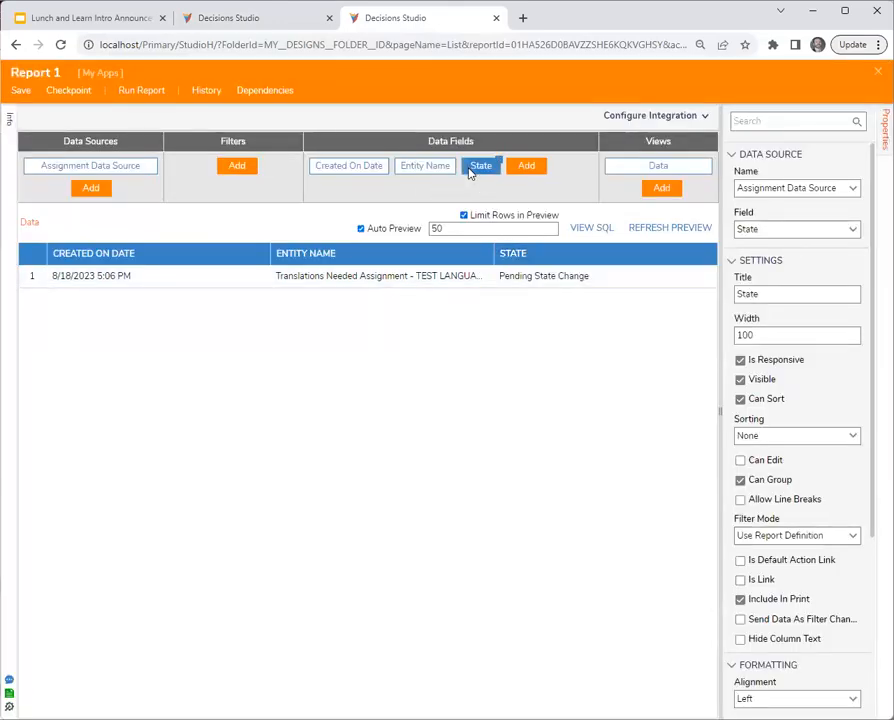
pyautogui.scroll(-3, 785, 509)
pyautogui.click(790, 676)
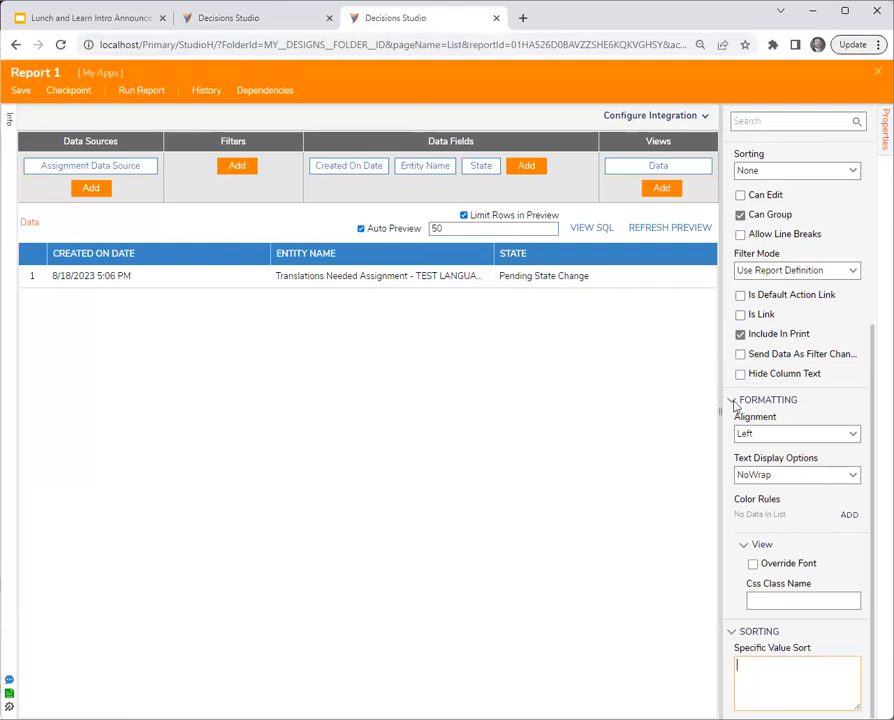
pyautogui.moveTo(720, 412); pyautogui.dragTo(710, 418)
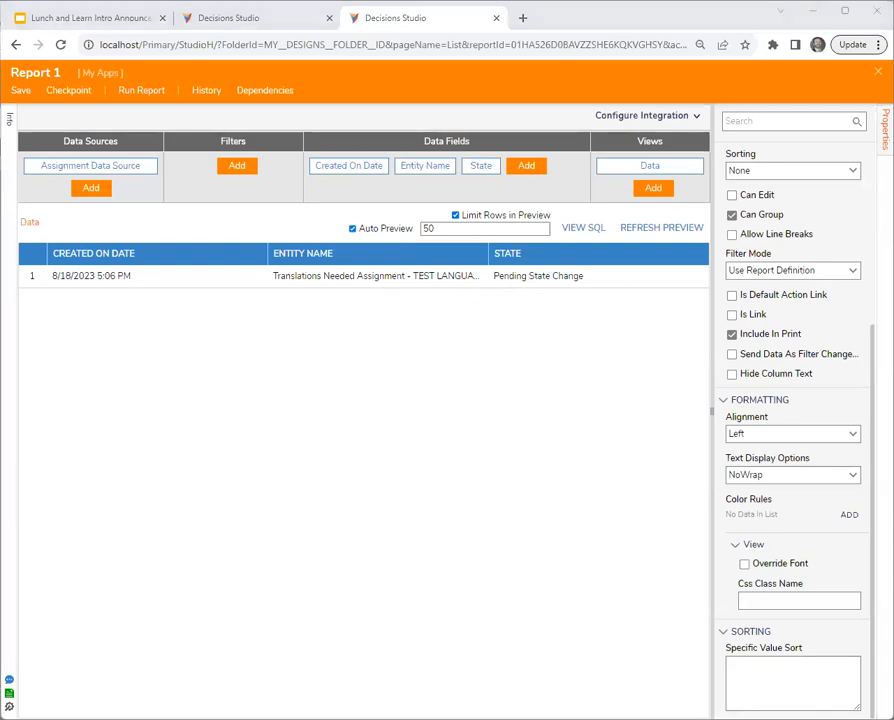
pyautogui.click(878, 72)
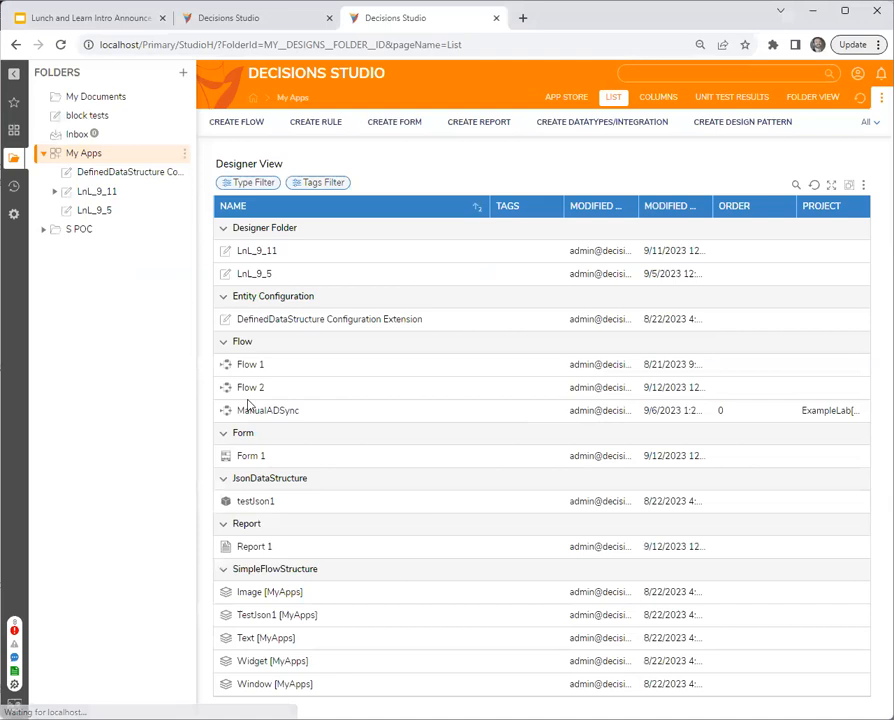
# - Open the Inbox's Current Assignments report for editing and bring up the State field's Specific Value Sort setting
pyautogui.click(76, 136)
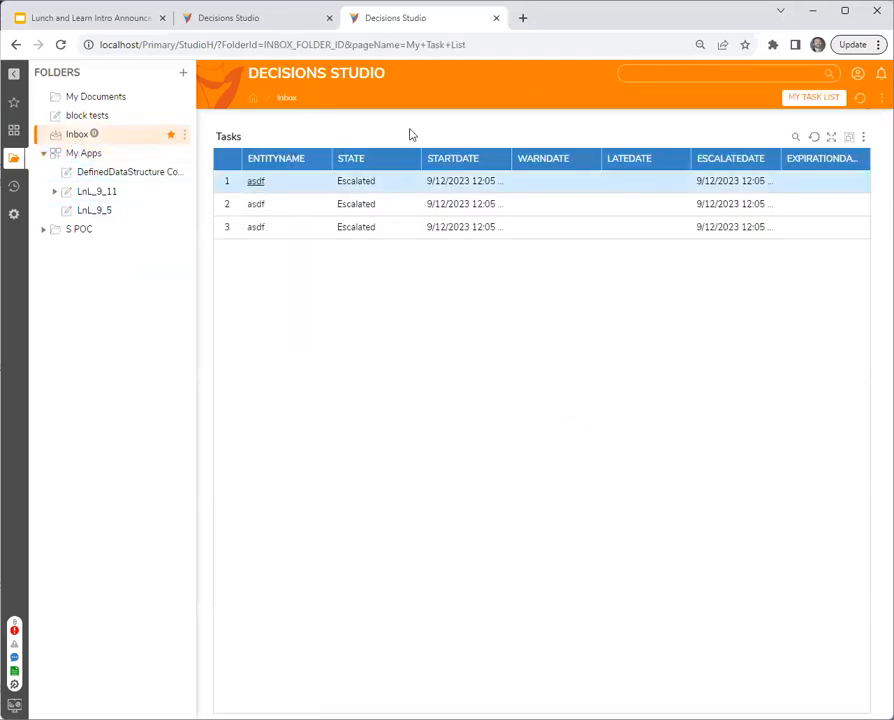
pyautogui.click(865, 137)
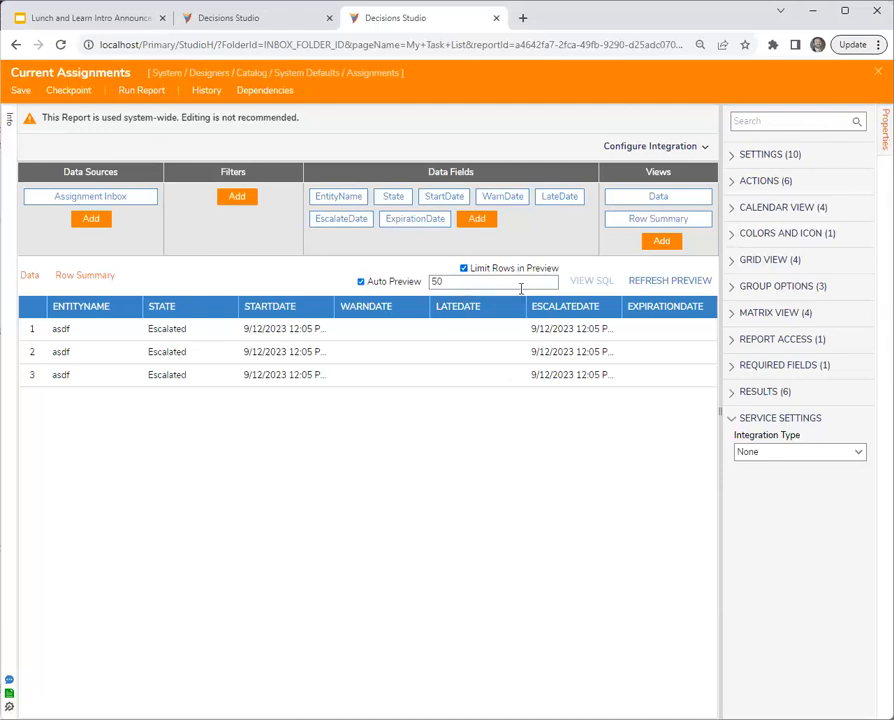
pyautogui.click(390, 198)
pyautogui.scroll(-3, 800, 672)
pyautogui.click(785, 672)
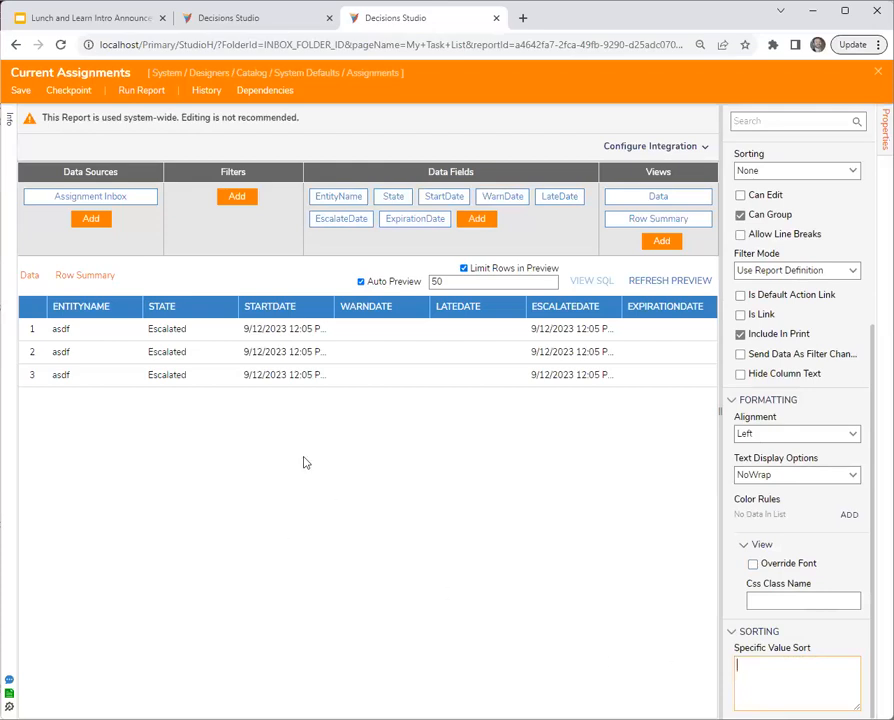
# - Sort the Current Assignments preview by StartDate in descending order
pyautogui.moveTo(208, 312)
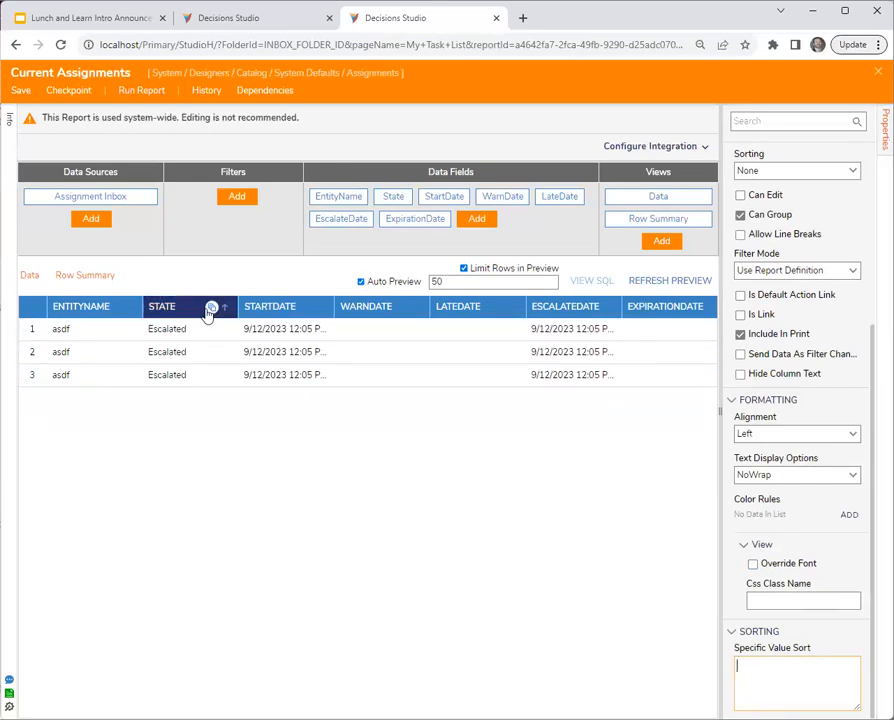
pyautogui.click(265, 520)
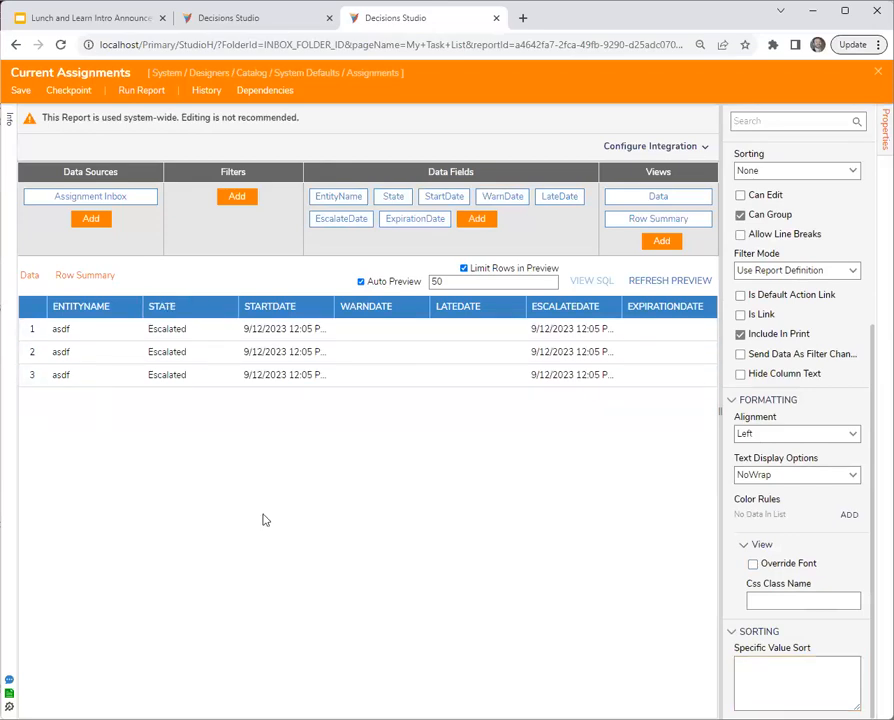
pyautogui.click(786, 670)
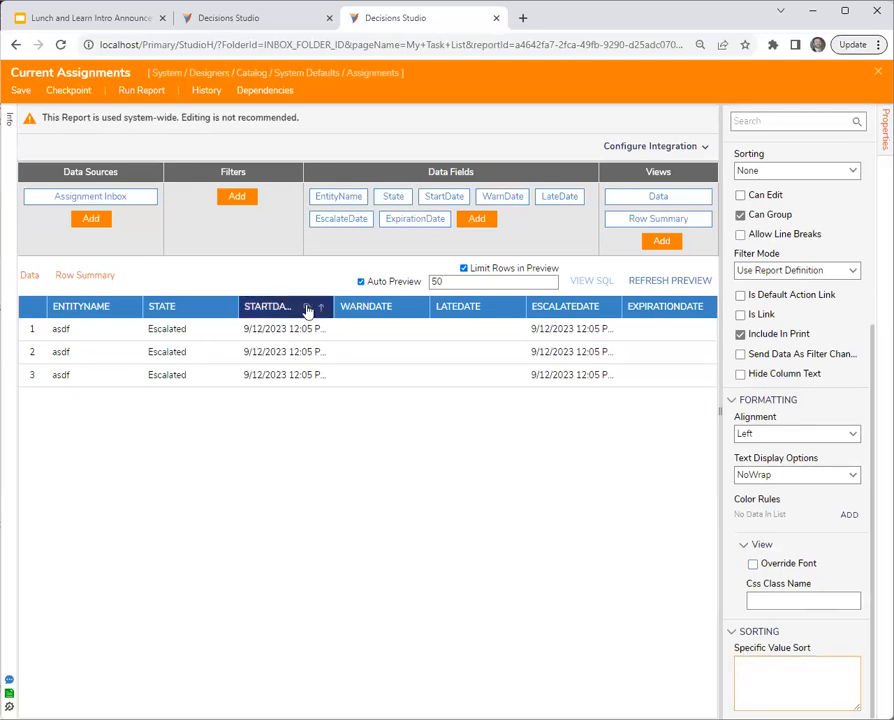
pyautogui.click(320, 308)
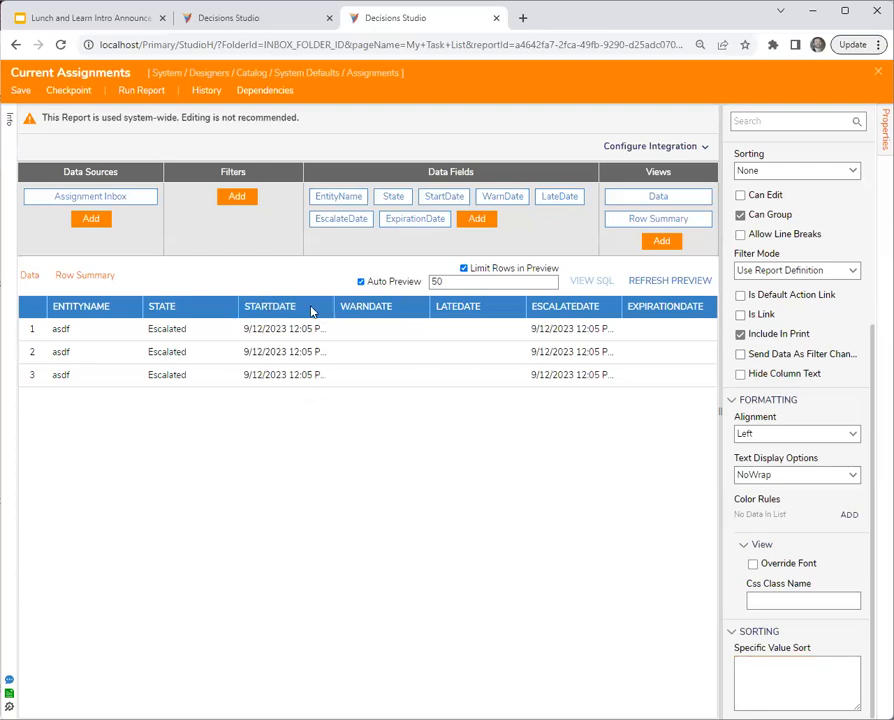
pyautogui.click(324, 311)
# - Enter Escalated and Pending on separate lines as the State field's Specific Value Sort, and save the report
pyautogui.click(802, 674)
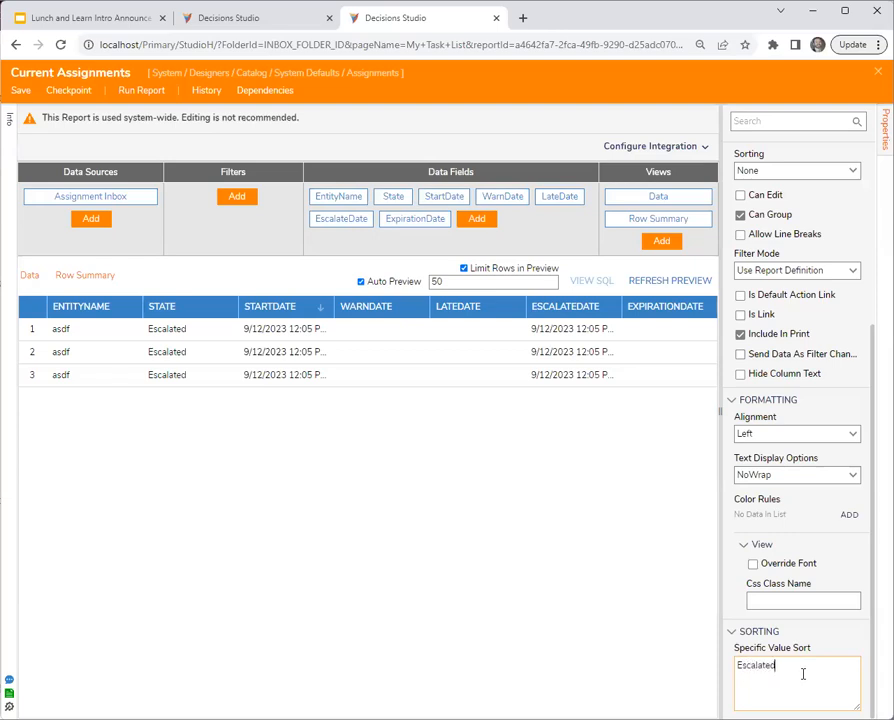
pyautogui.write('Pending')
pyautogui.click(383, 583)
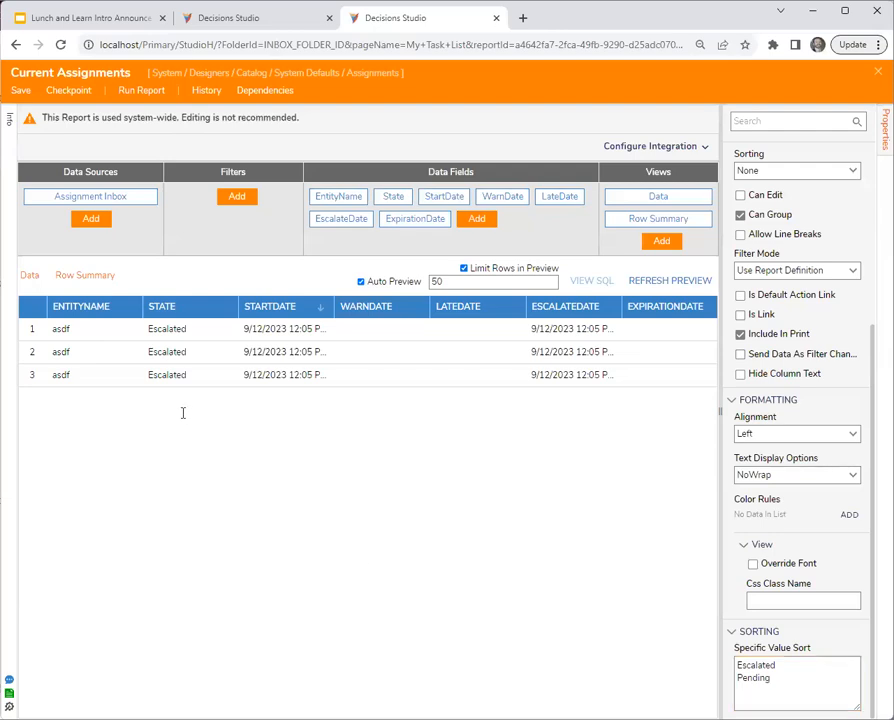
pyautogui.click(20, 90)
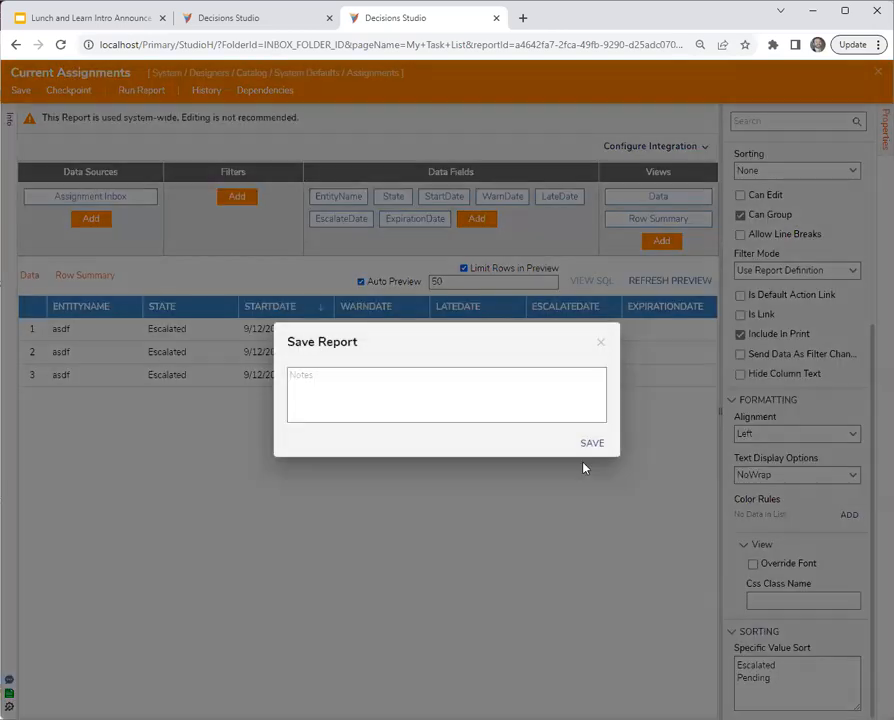
pyautogui.click(592, 443)
# - Switch to the other studio tab and run Flow 2, declining to fill in the assigned form
pyautogui.click(268, 14)
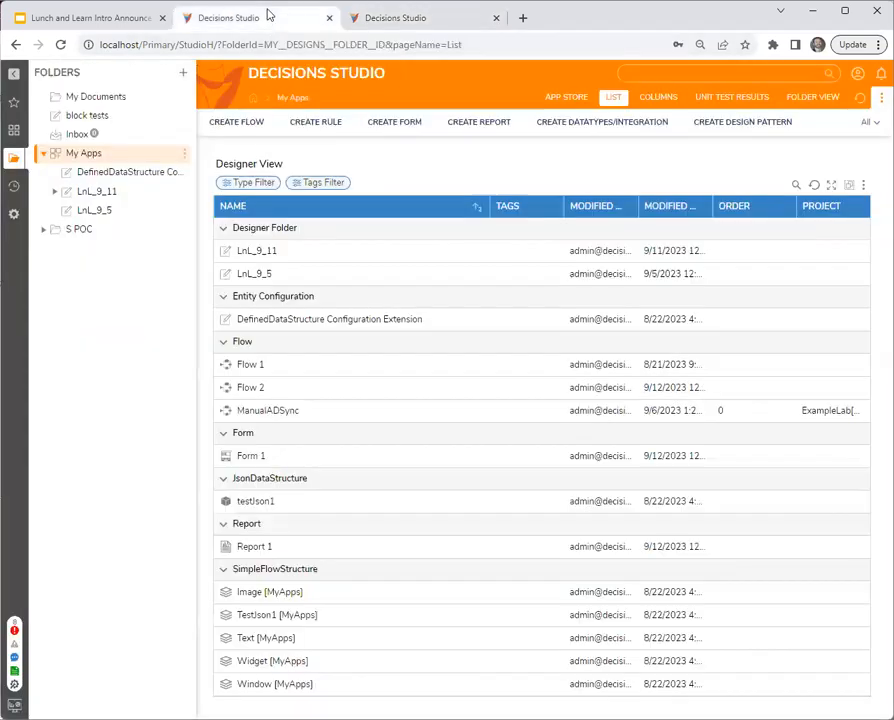
pyautogui.rightClick(284, 389)
pyautogui.click(328, 317)
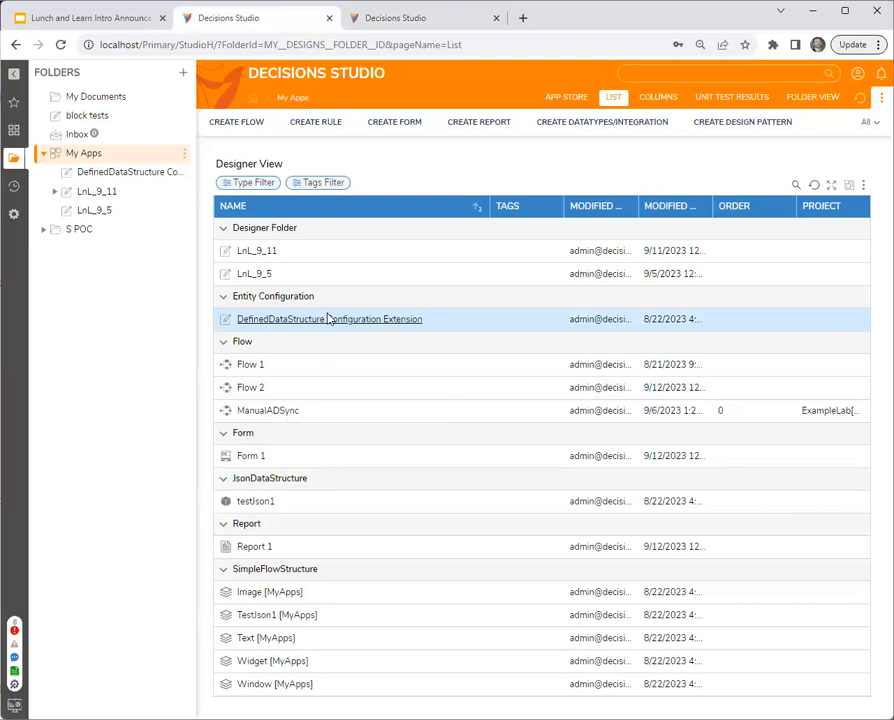
pyautogui.click(558, 120)
# - Return to the Current Assignments designer, reload the changed report, and refresh its preview to check the assignment order
pyautogui.click(405, 18)
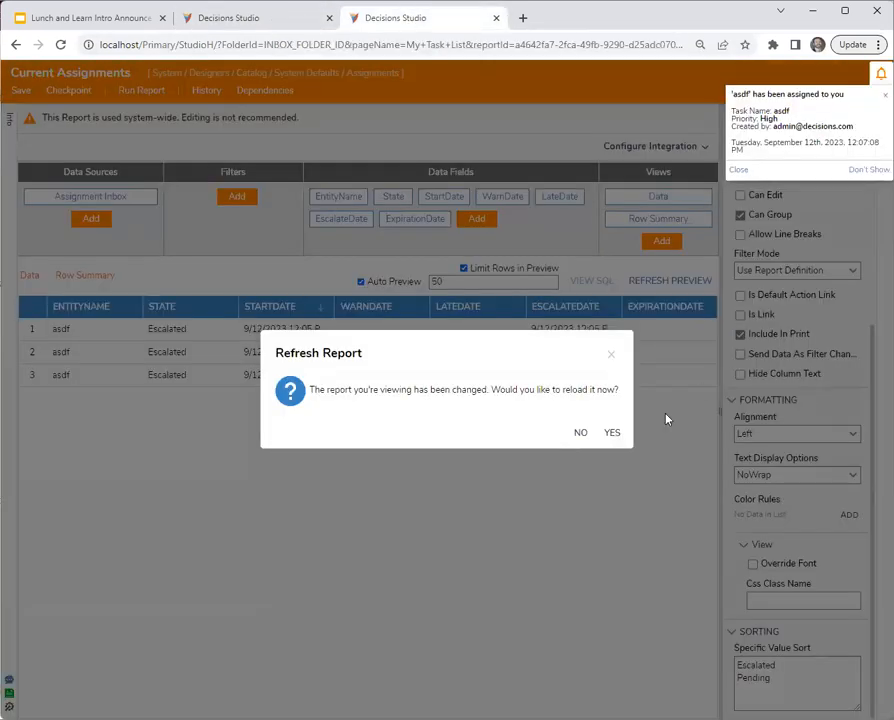
pyautogui.click(613, 436)
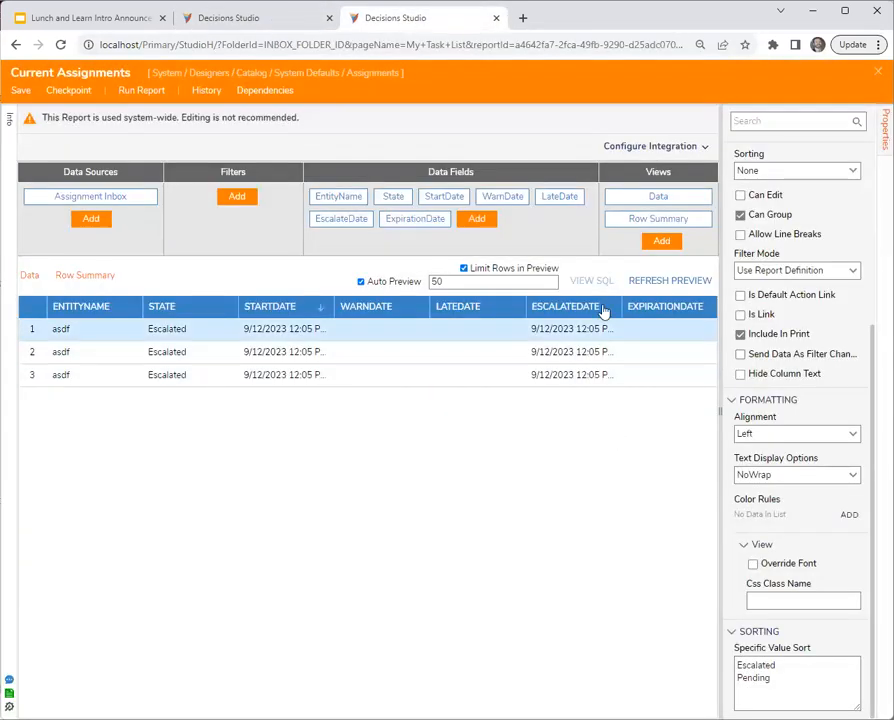
pyautogui.click(670, 284)
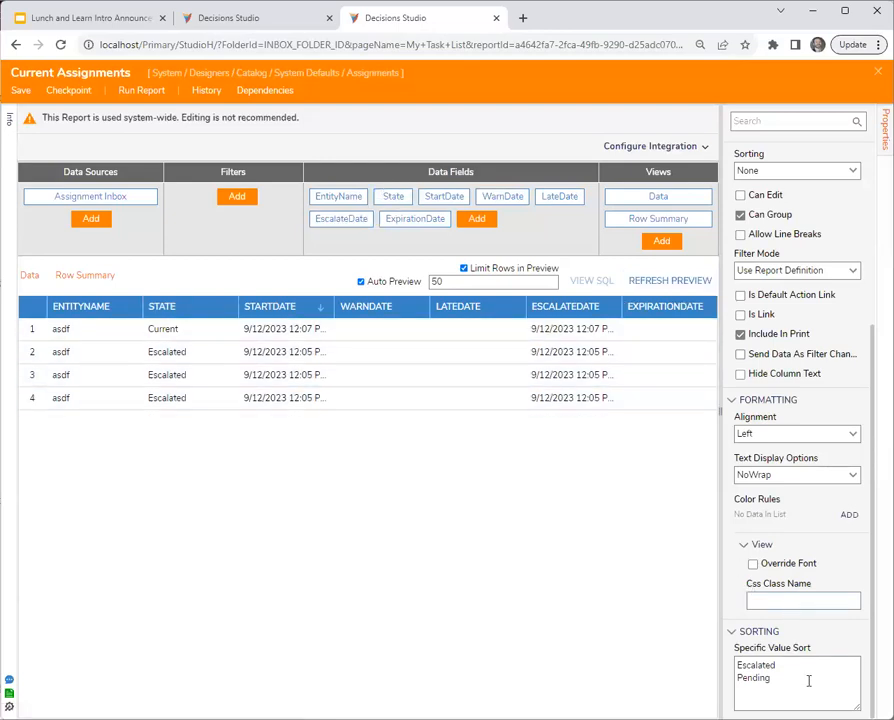
# - Replace Pending with Current in the State field's Specific Value Sort and save the report
pyautogui.moveTo(795, 678); pyautogui.dragTo(656, 682)
pyautogui.write('Current')
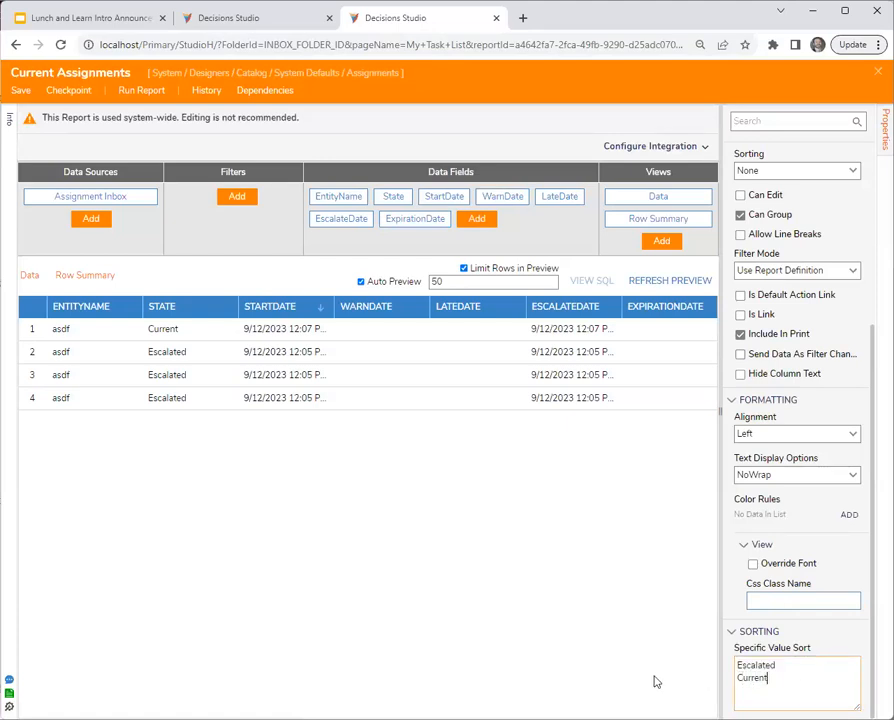
pyautogui.click(618, 636)
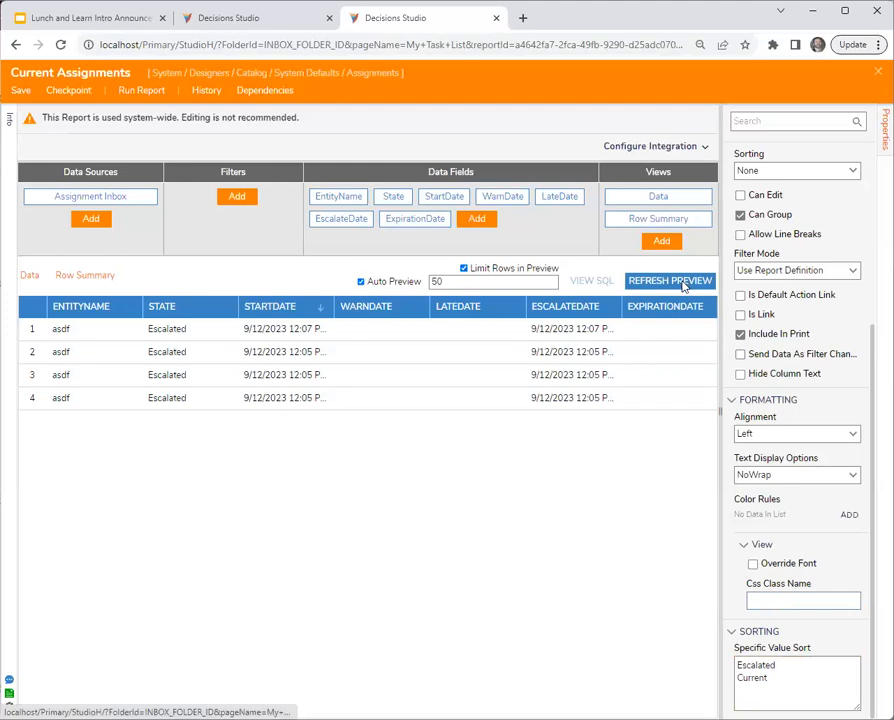
pyautogui.click(22, 91)
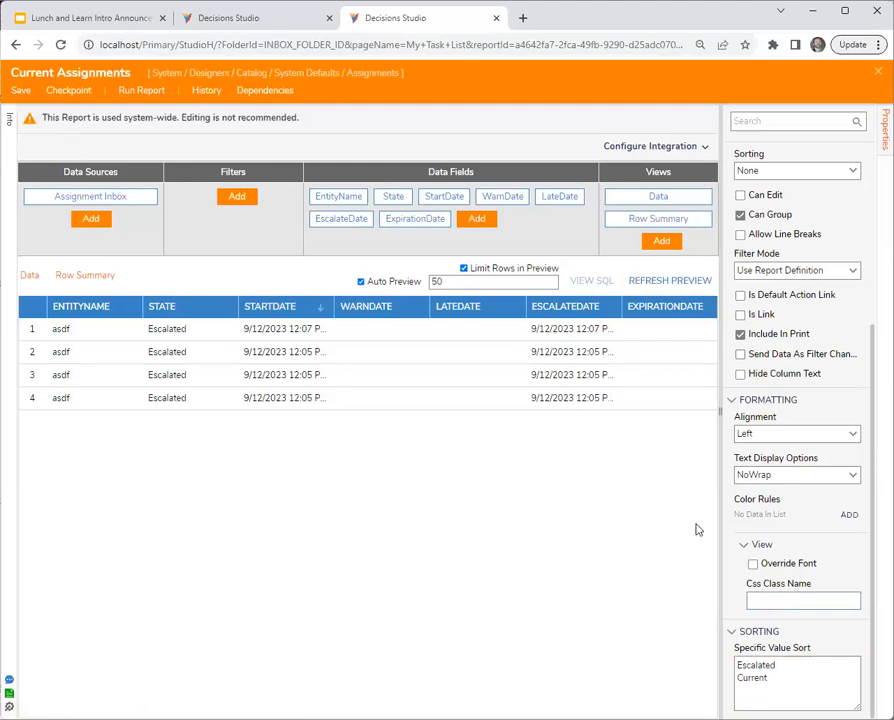
pyautogui.click(588, 444)
# - Run Flow 2 from the other studio tab without filling in the form, and reload the Current Assignments report
pyautogui.click(222, 18)
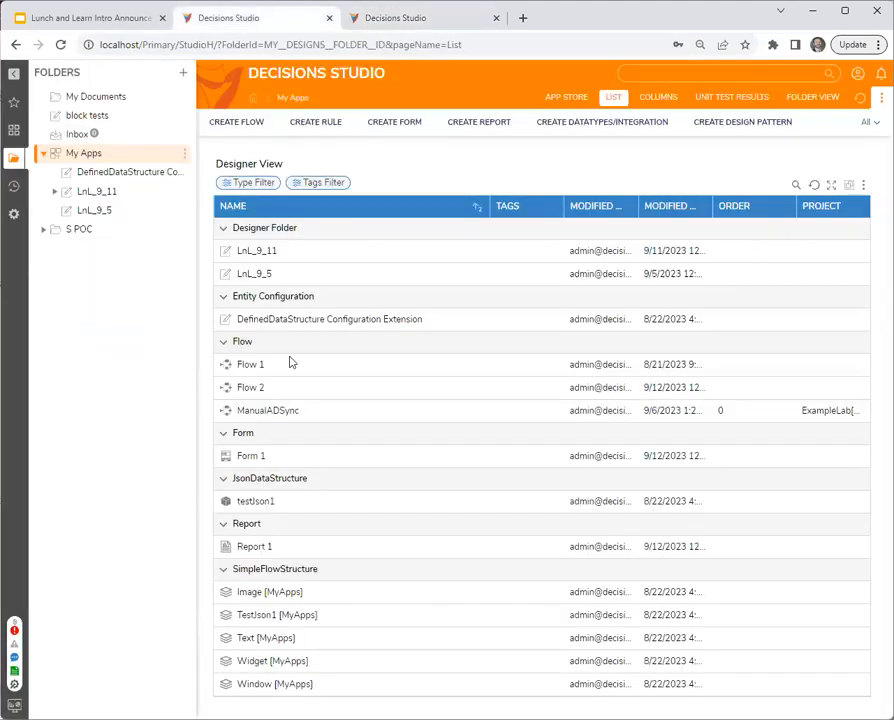
pyautogui.rightClick(263, 390)
pyautogui.click(300, 314)
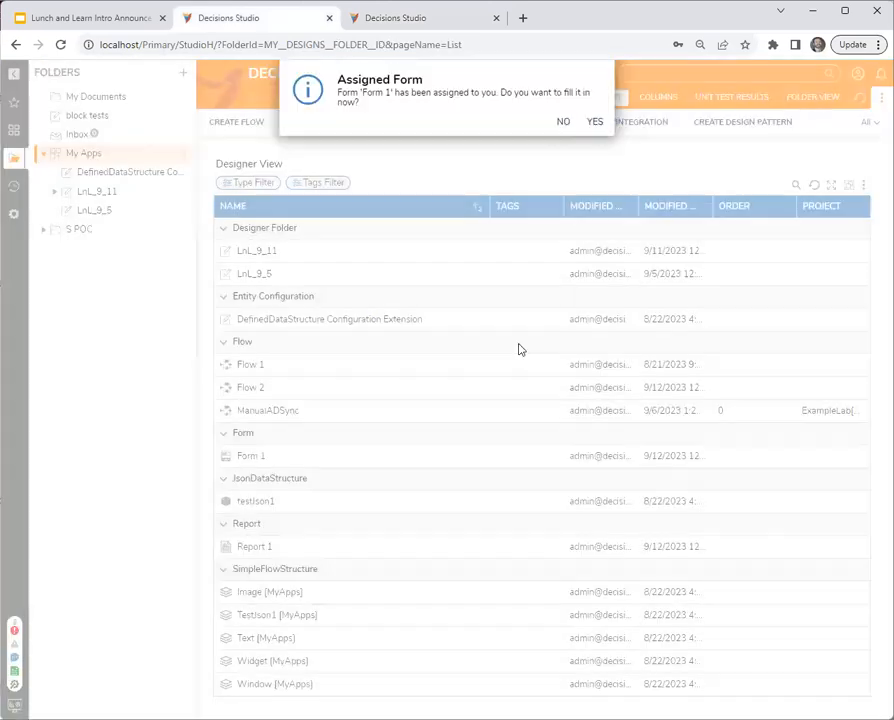
pyautogui.click(562, 122)
pyautogui.click(418, 20)
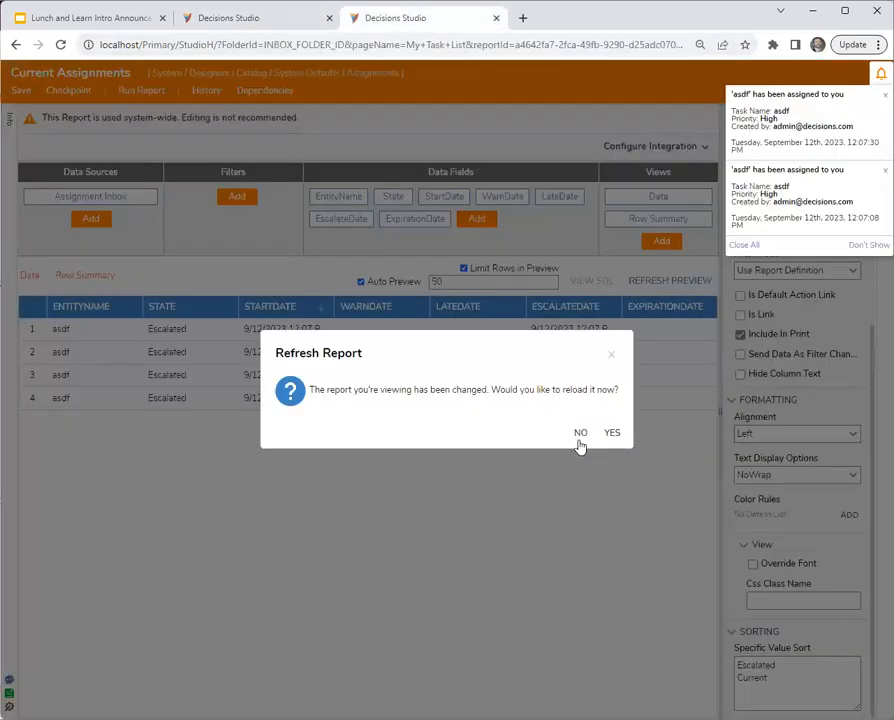
pyautogui.click(612, 433)
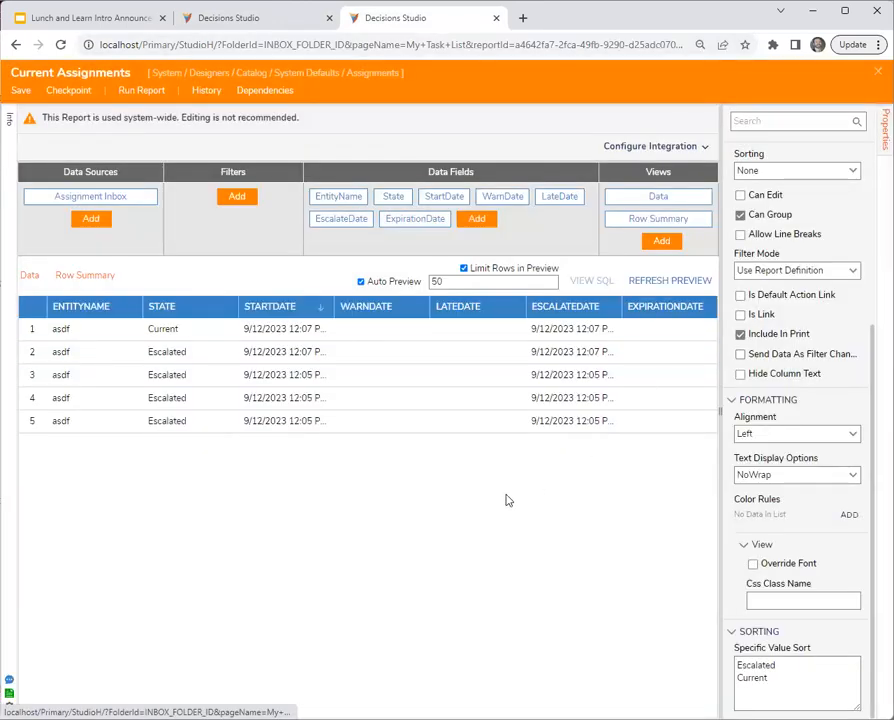
# - Sort the preview by State ascending with StartDate ascending as the secondary sort, and run the report, reloading its changes
pyautogui.click(318, 307)
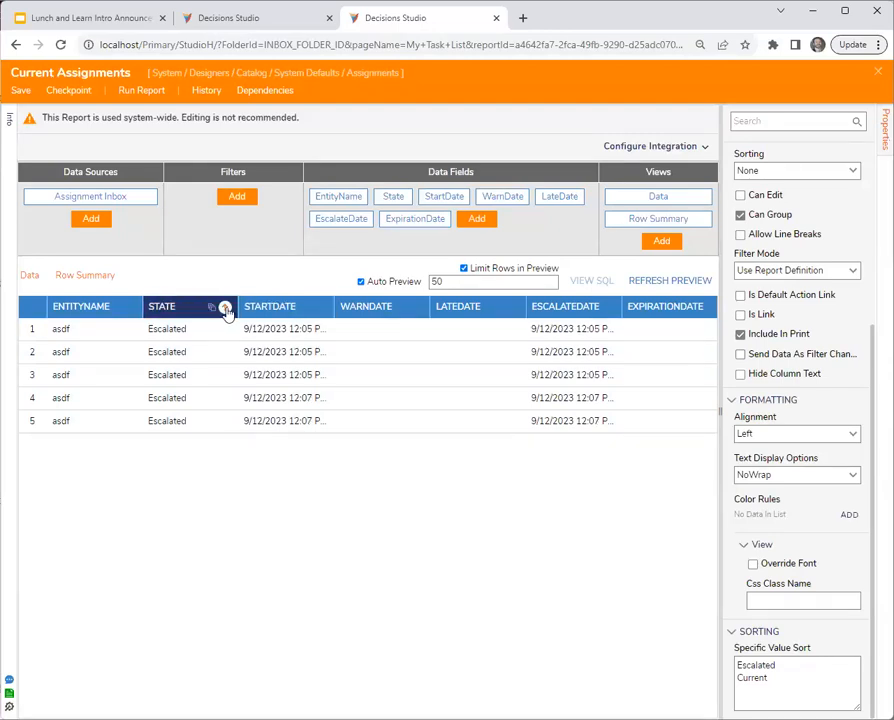
pyautogui.click(321, 310)
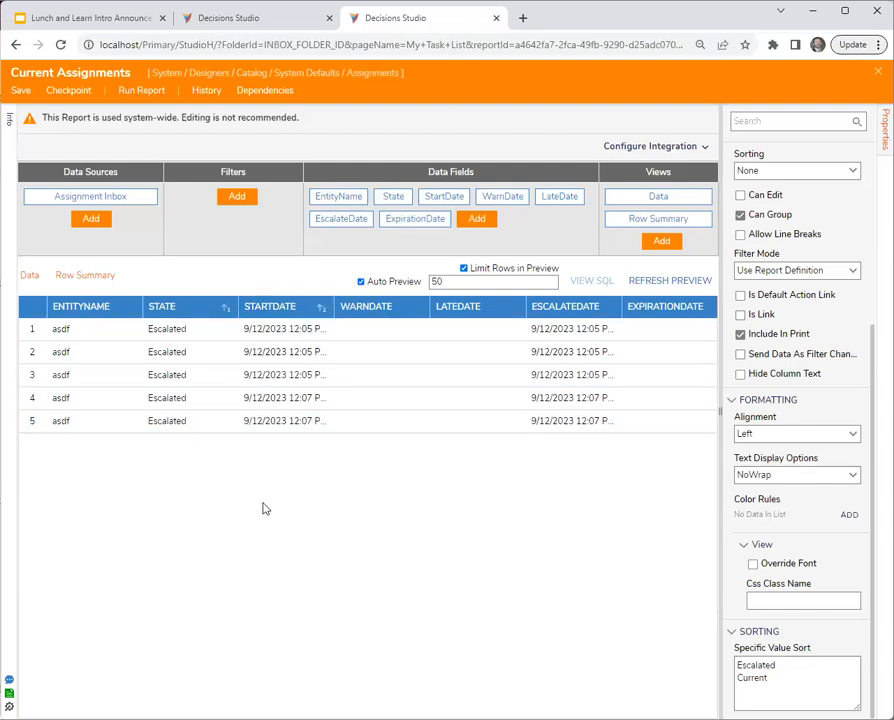
pyautogui.click(320, 307)
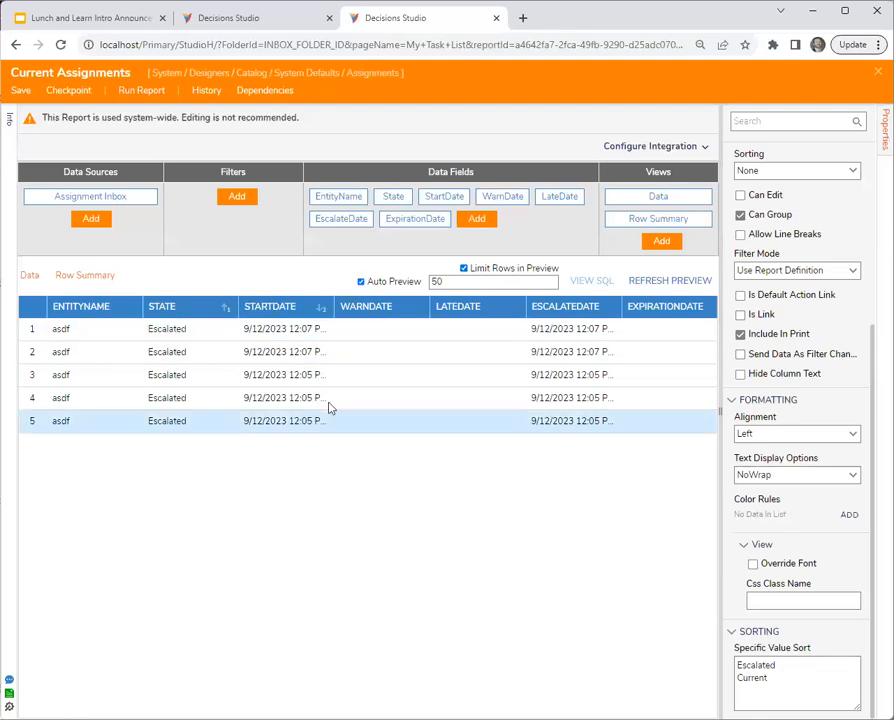
pyautogui.click(320, 310)
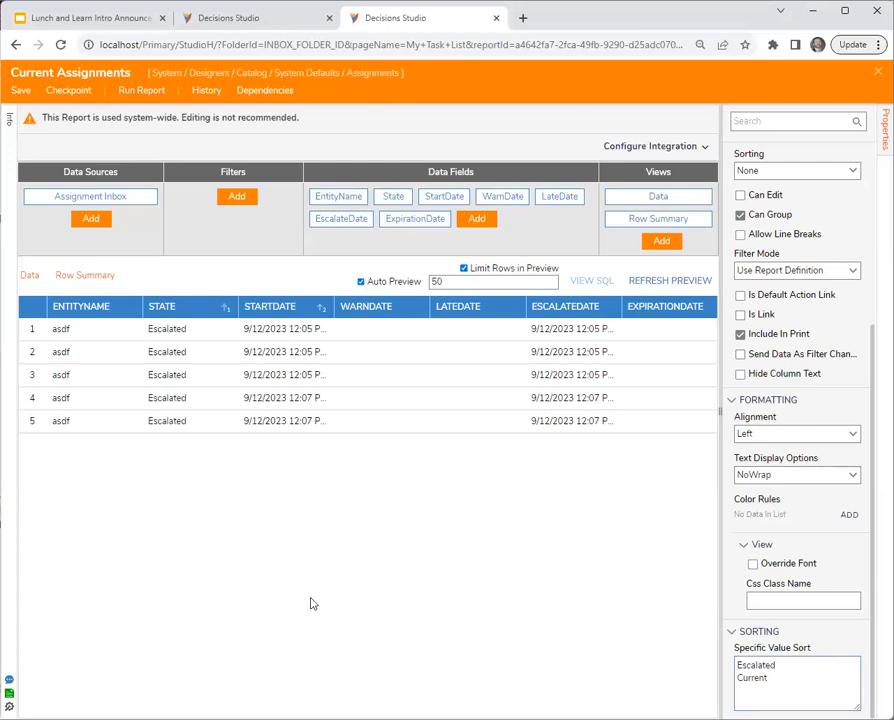
pyautogui.click(132, 95)
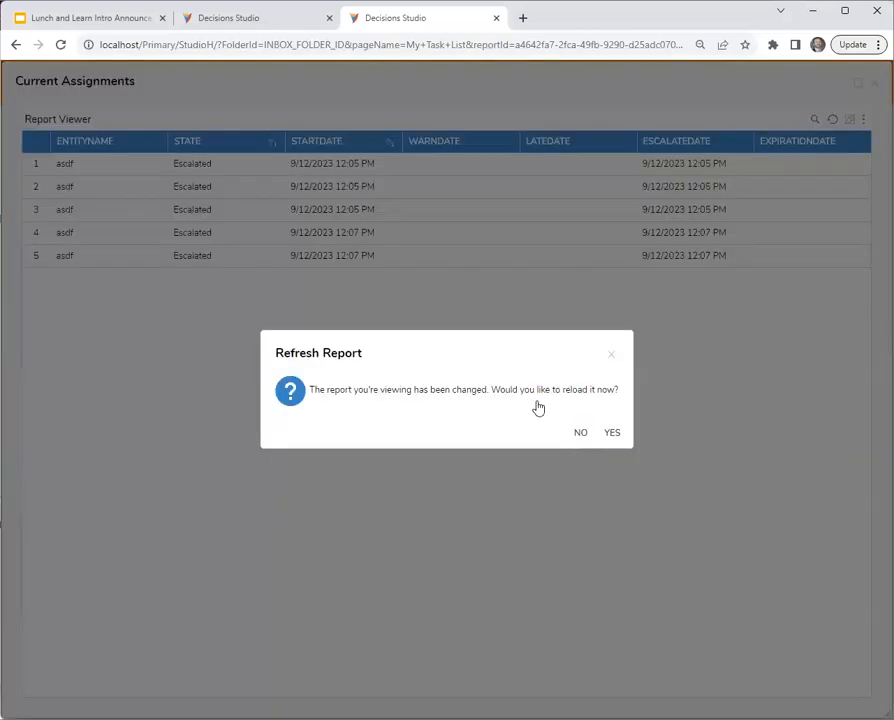
pyautogui.click(612, 432)
# - Run Flow 2 twice from the other studio tab, declining both assigned forms, and return to the running Current Assignments report
pyautogui.click(298, 20)
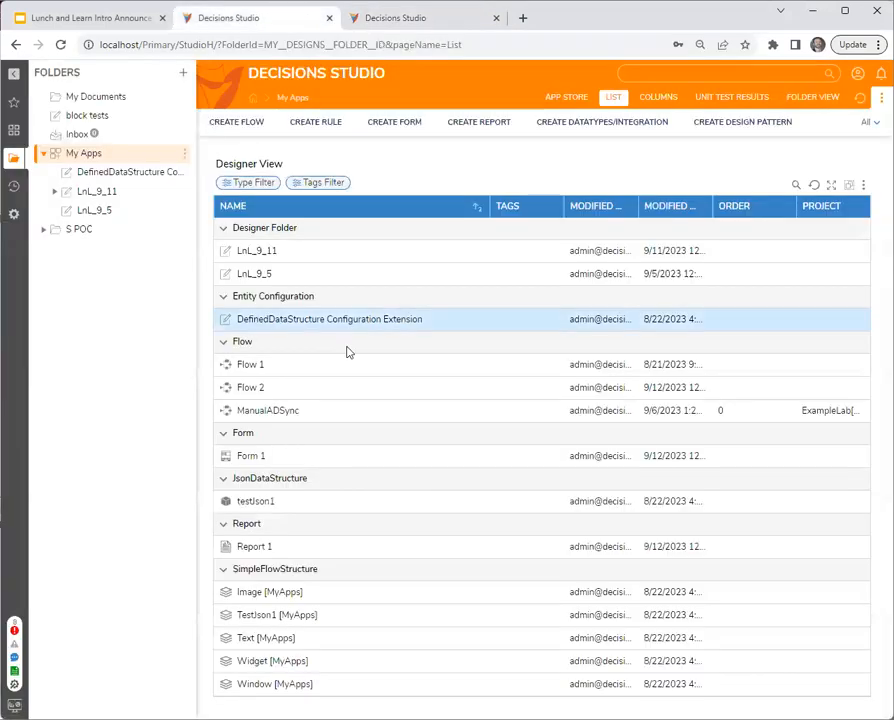
pyautogui.rightClick(280, 389)
pyautogui.click(296, 312)
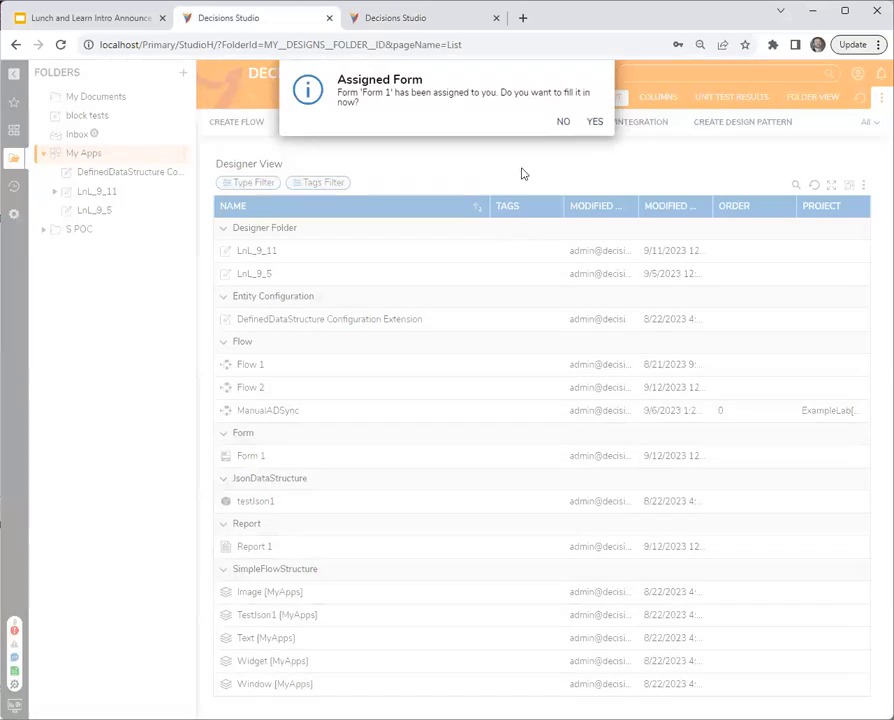
pyautogui.click(563, 121)
pyautogui.rightClick(298, 388)
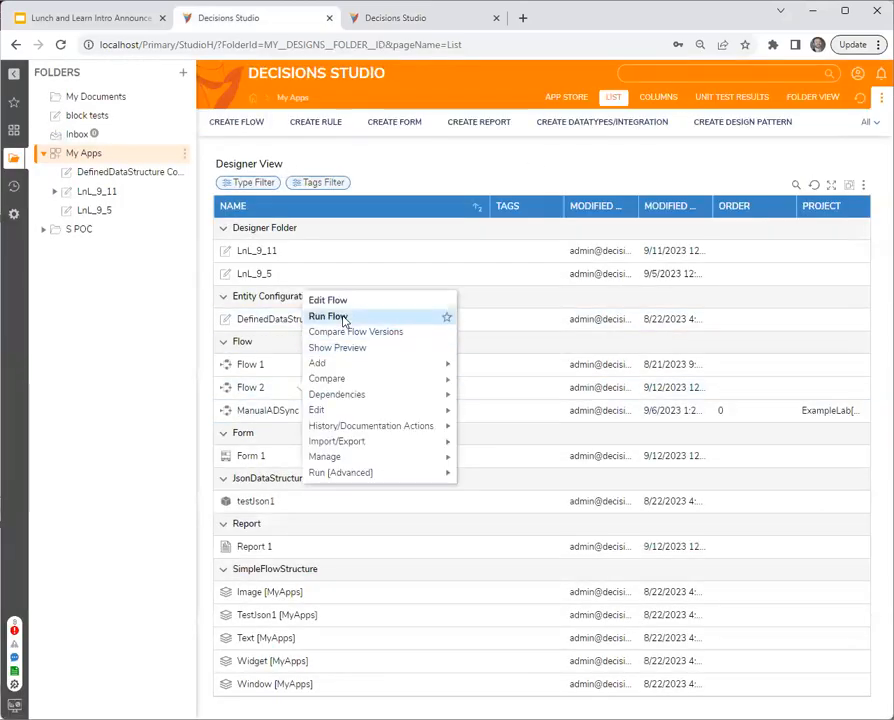
pyautogui.click(343, 318)
pyautogui.click(562, 124)
pyautogui.click(400, 22)
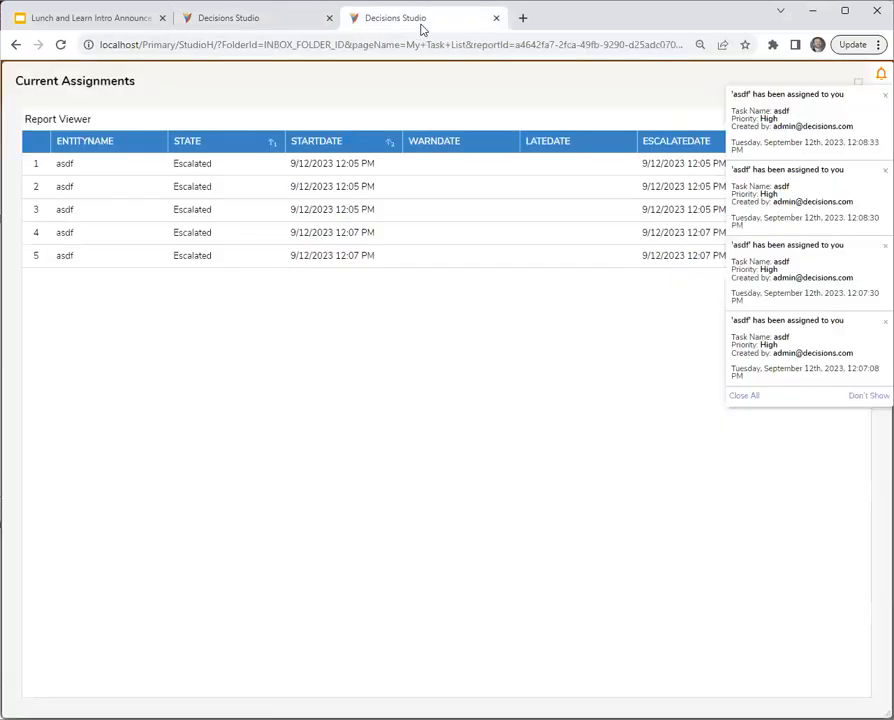
# - Dismiss the assignment notifications, refresh the running Current Assignments report, and return to its designer
pyautogui.click(740, 395)
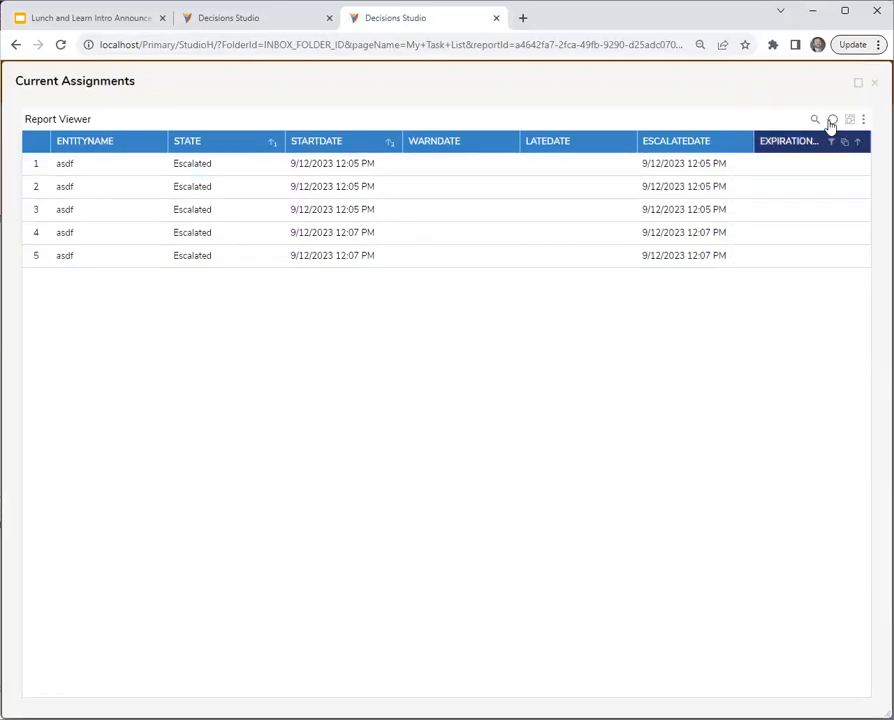
pyautogui.click(832, 120)
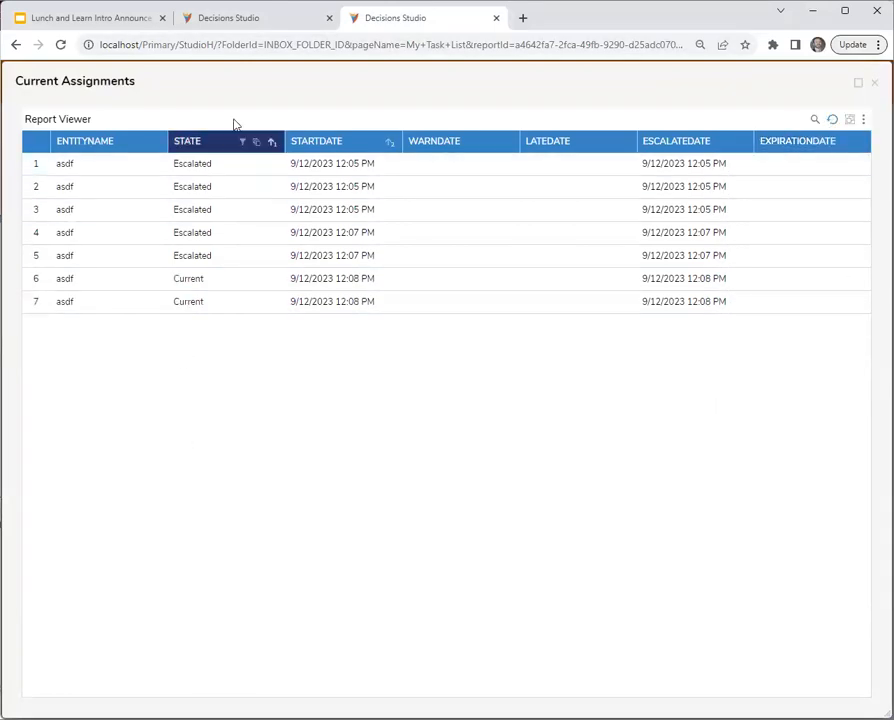
pyautogui.click(250, 18)
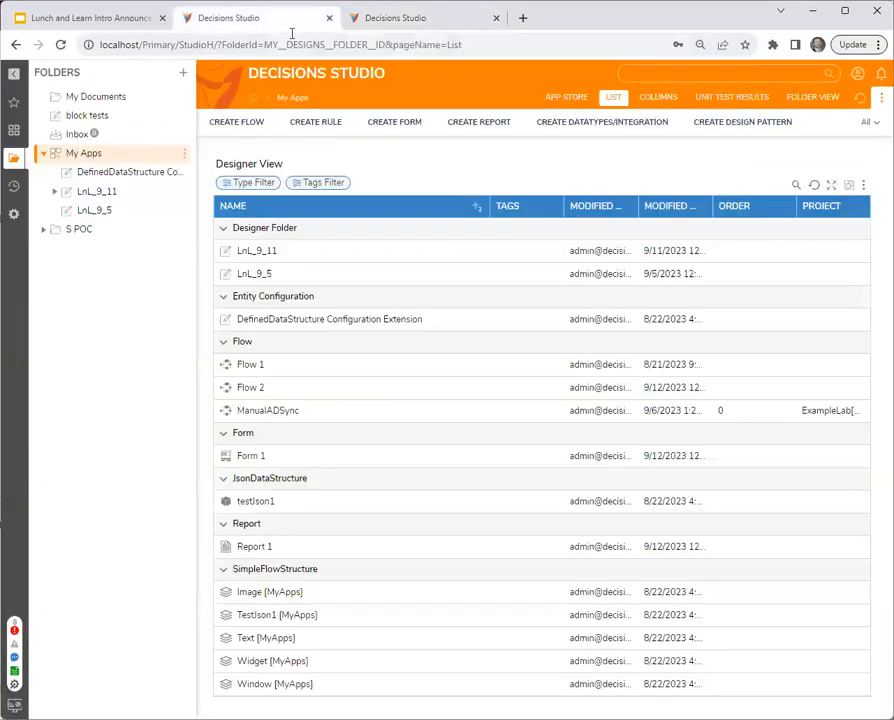
pyautogui.click(390, 18)
pyautogui.click(873, 84)
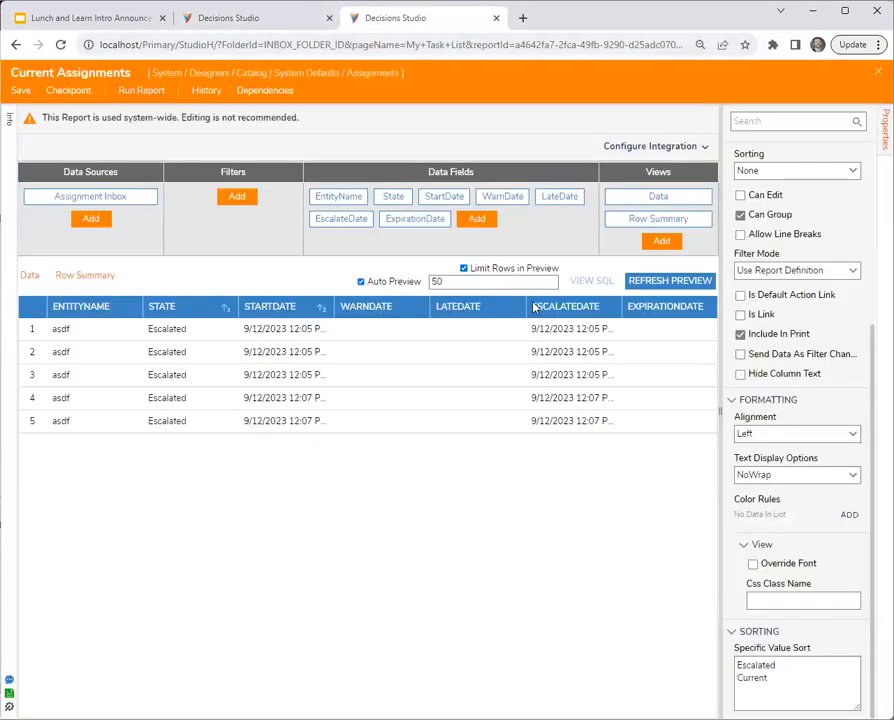
# - Clear the State sort in the preview, save the report with its changes reloaded, and run it
pyautogui.click(224, 309)
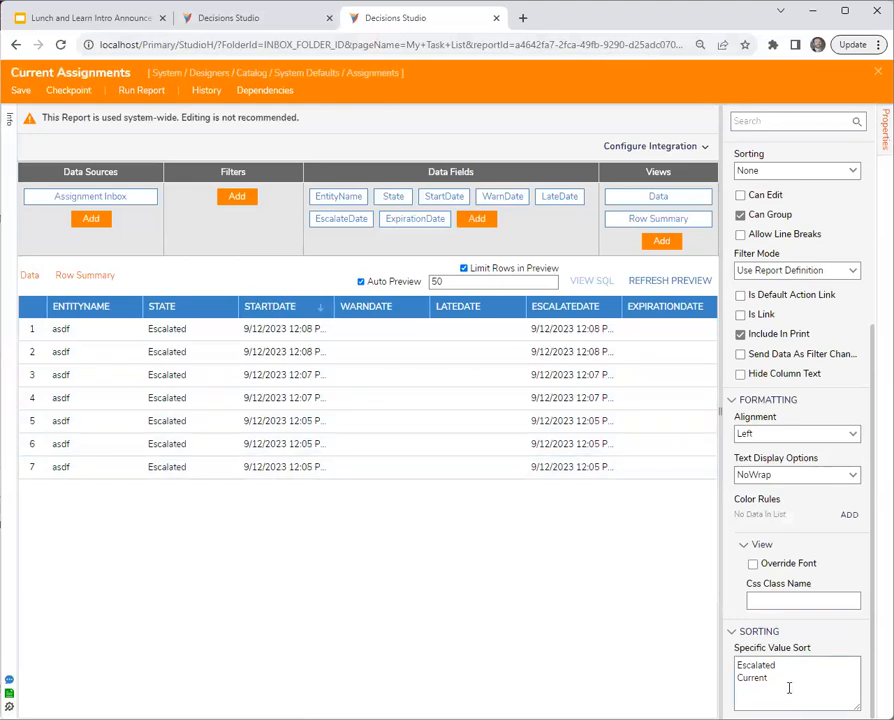
pyautogui.click(21, 90)
pyautogui.click(596, 445)
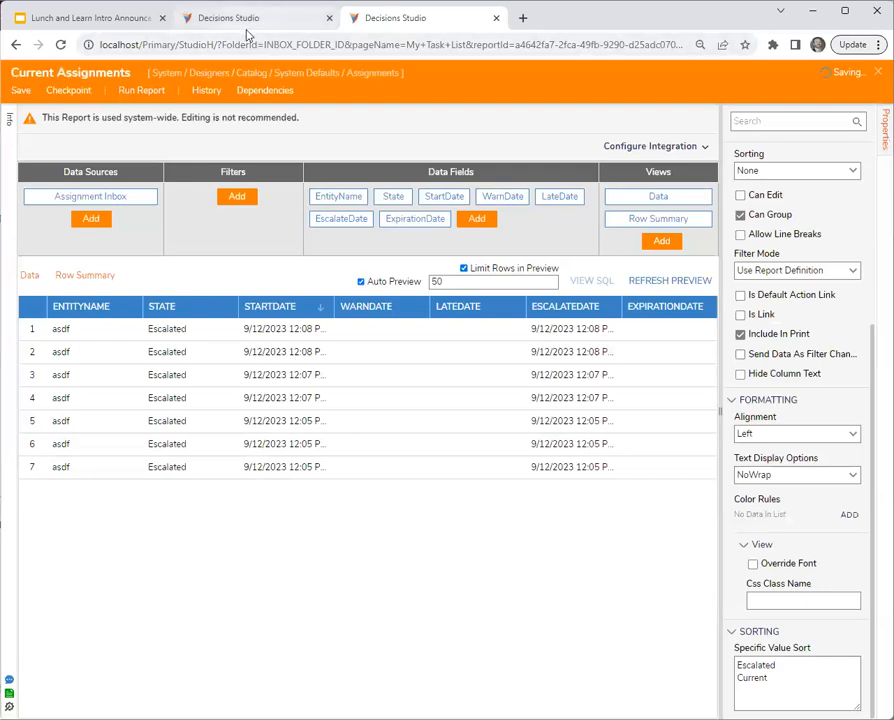
pyautogui.click(612, 432)
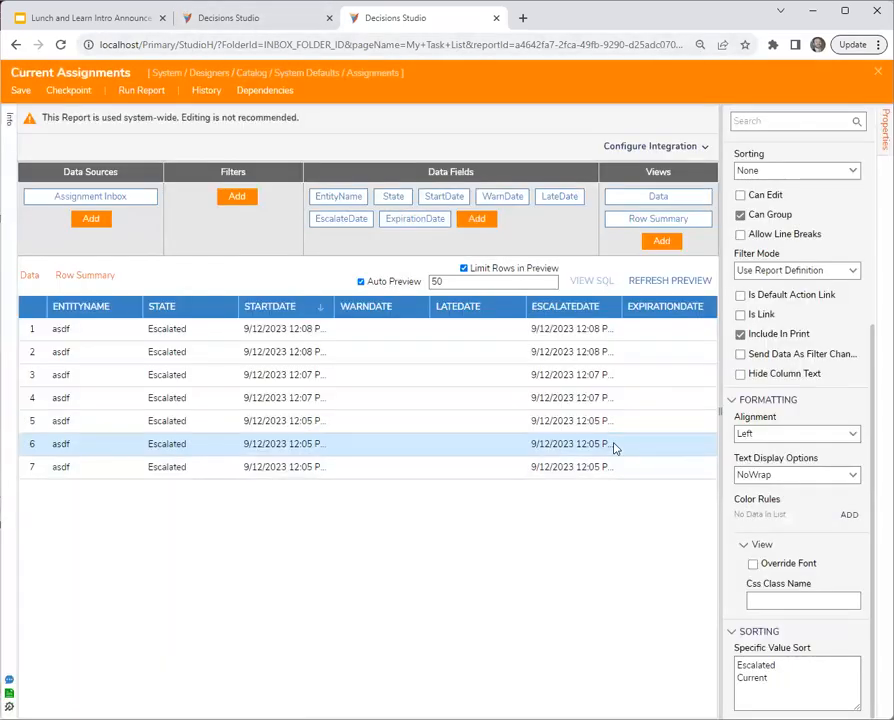
pyautogui.click(128, 90)
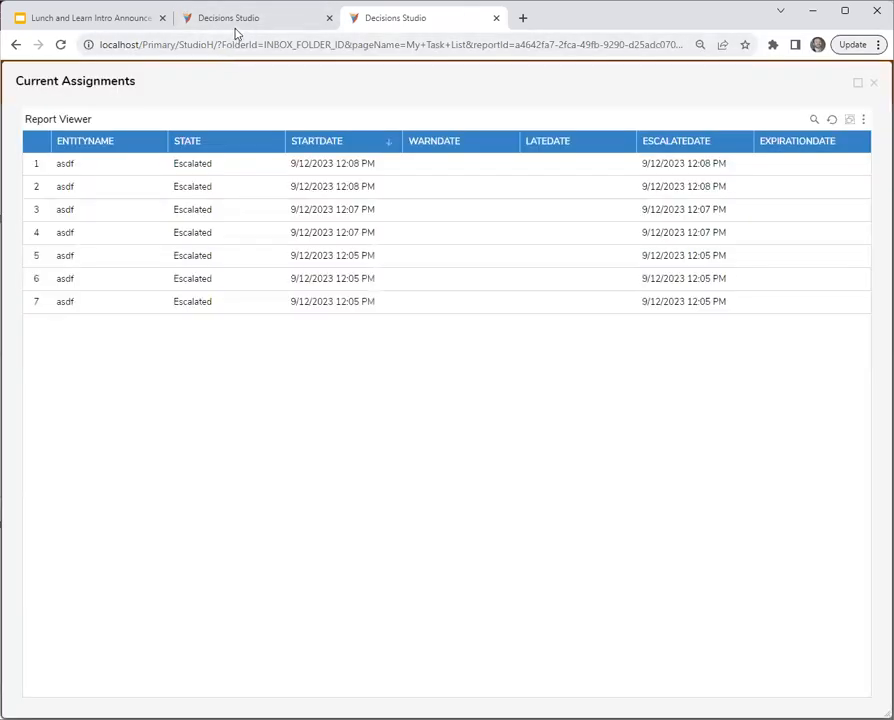
# - Run Flow 2 twice from the other studio tab, declining both assigned forms, and refresh the running Current Assignments report
pyautogui.click(233, 20)
pyautogui.rightClick(296, 392)
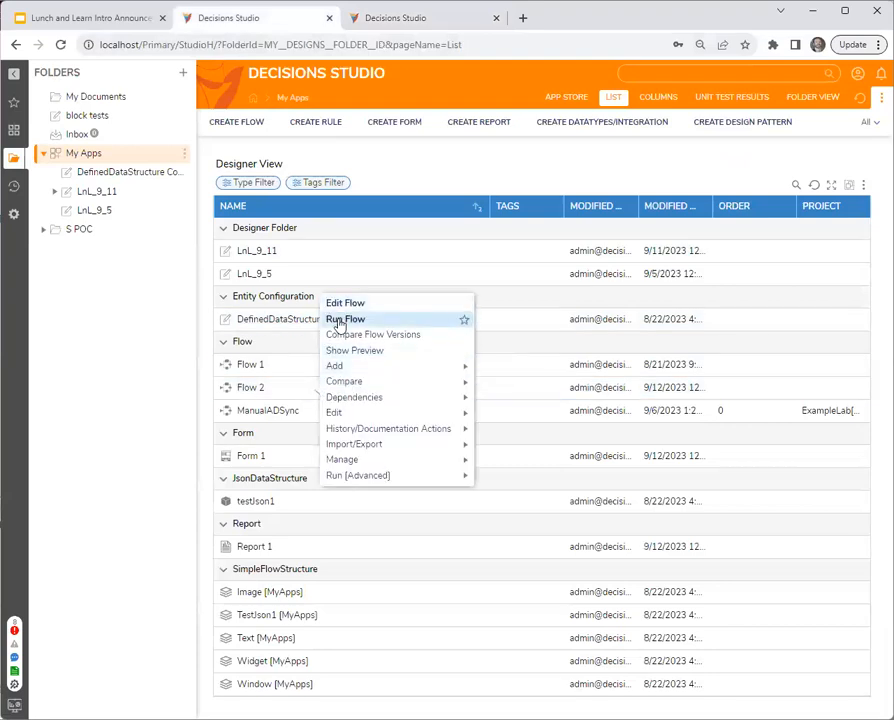
pyautogui.click(341, 320)
pyautogui.click(565, 121)
pyautogui.rightClick(276, 388)
pyautogui.click(332, 316)
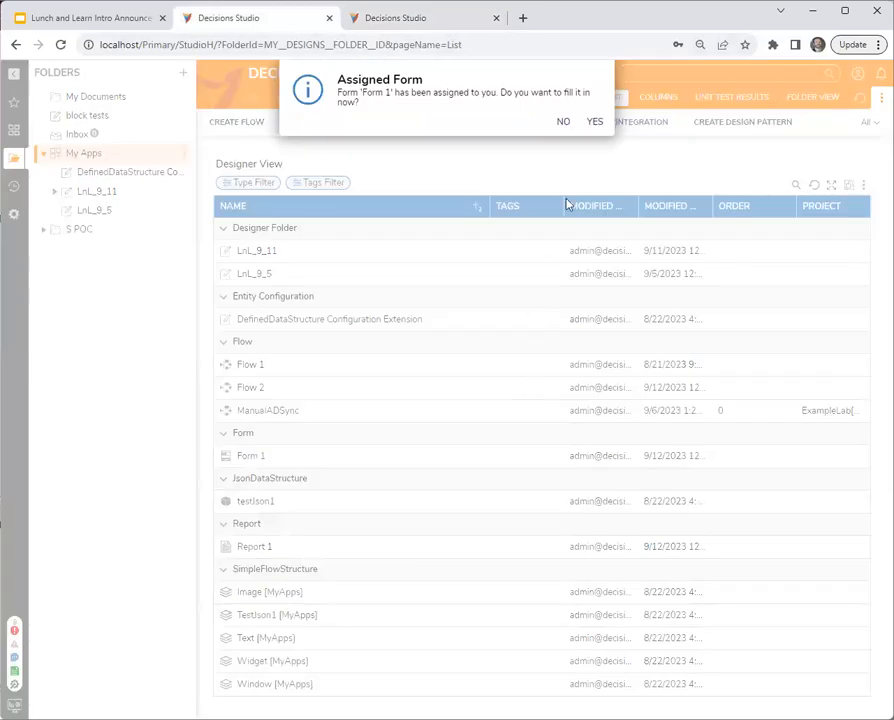
pyautogui.click(563, 121)
pyautogui.click(410, 20)
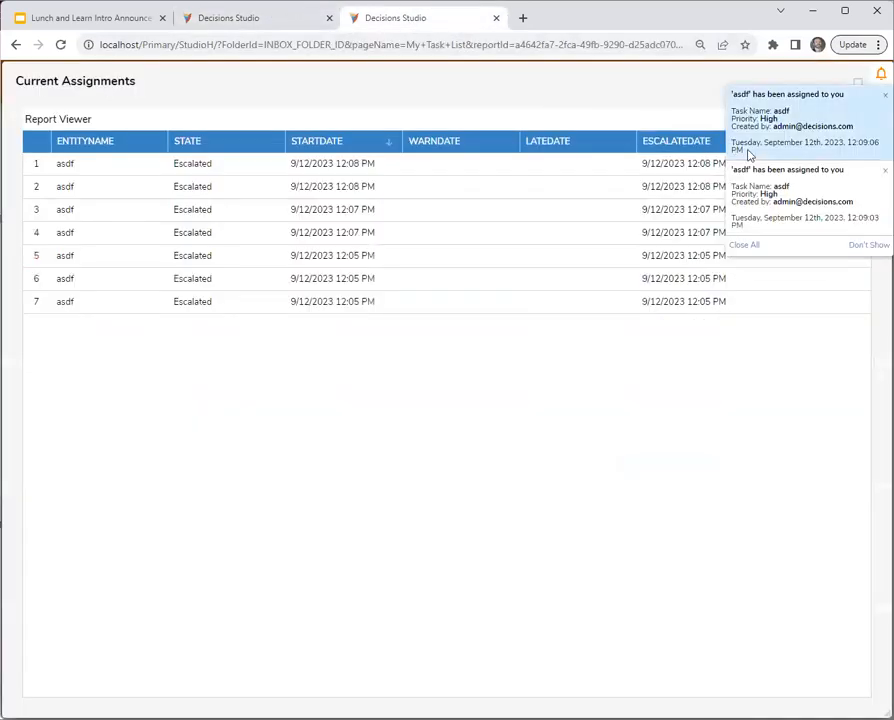
pyautogui.click(743, 246)
pyautogui.click(832, 120)
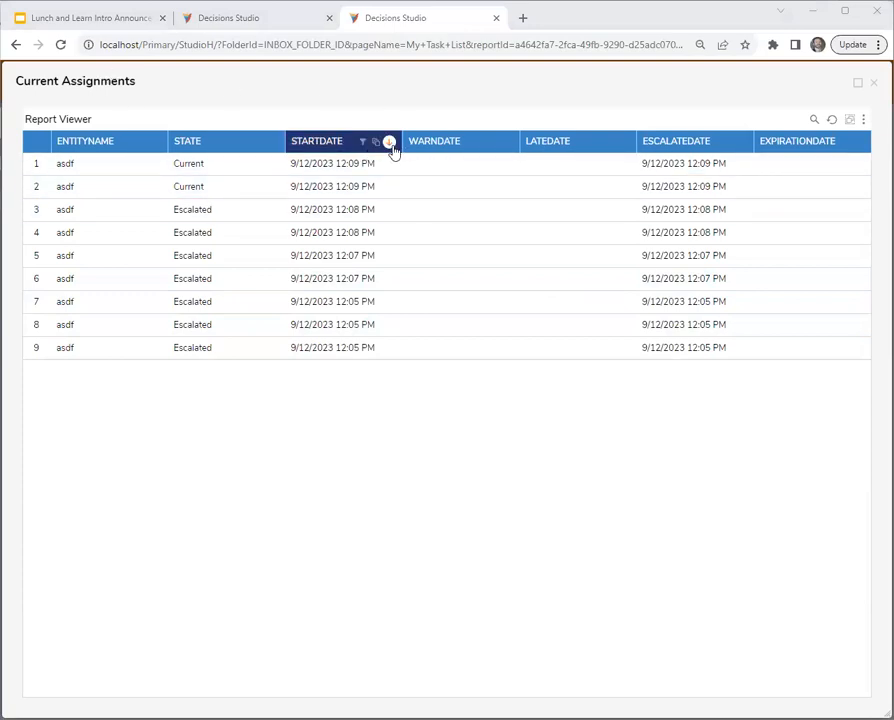
# - Clear the StartDate sort in the running report and refresh it after two more Flow 2 runs with both forms declined
pyautogui.click(389, 142)
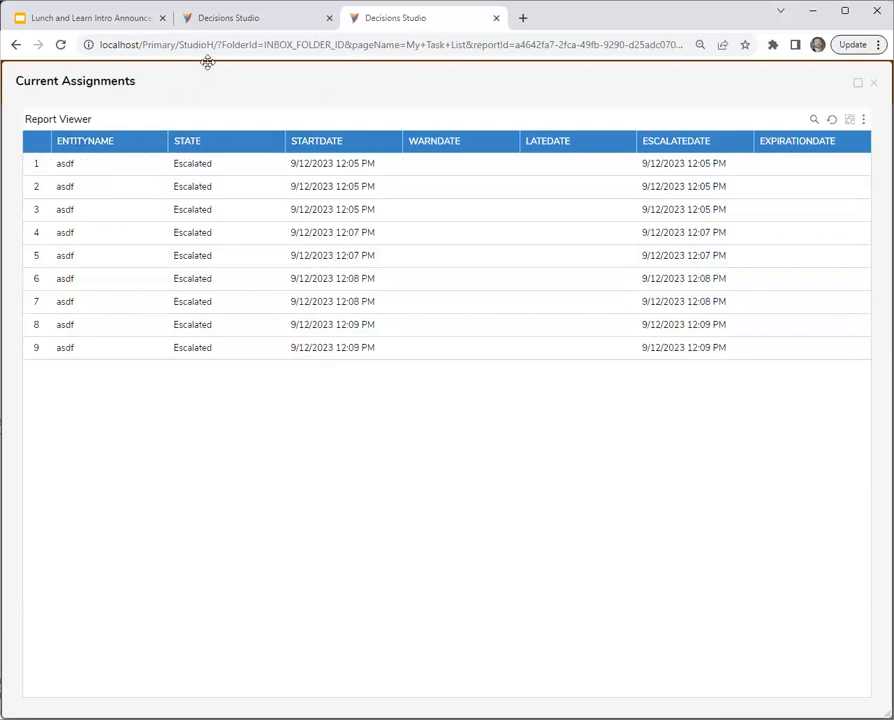
pyautogui.click(220, 44)
pyautogui.click(243, 17)
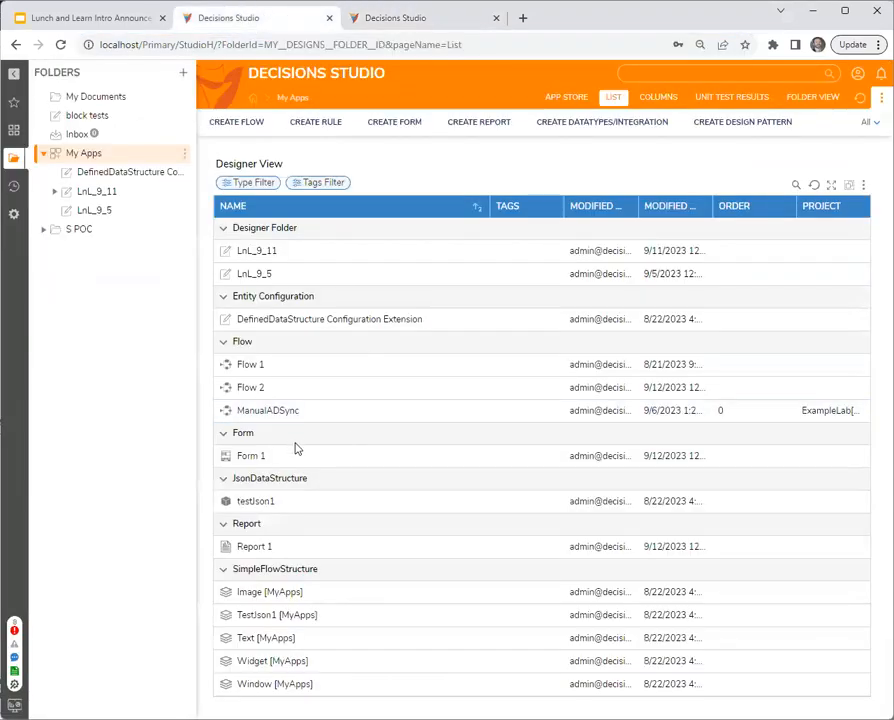
pyautogui.rightClick(291, 395)
pyautogui.click(334, 312)
pyautogui.click(564, 121)
pyautogui.rightClick(290, 394)
pyautogui.click(355, 318)
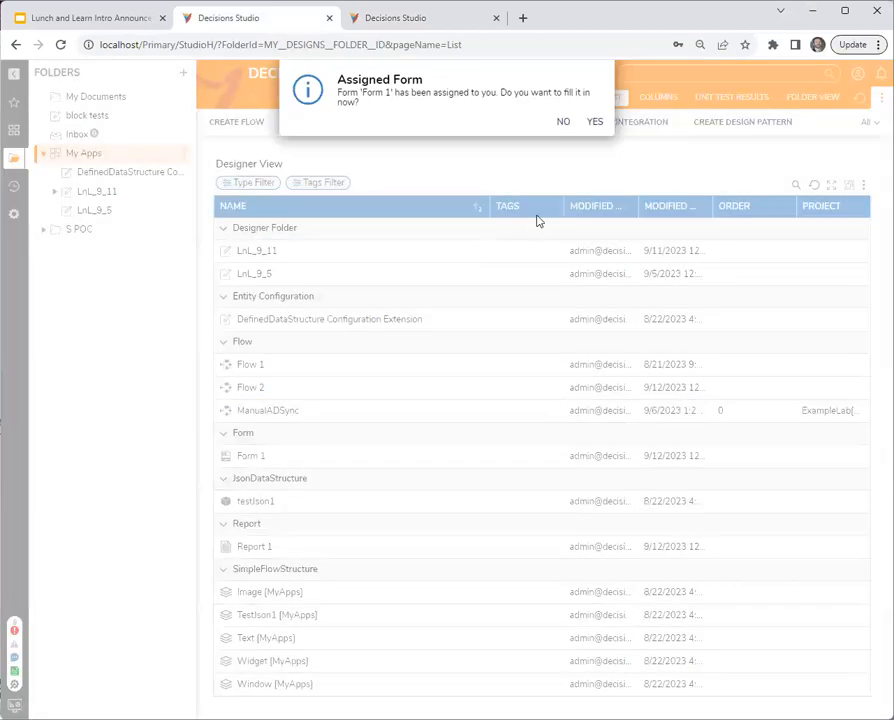
pyautogui.click(566, 120)
pyautogui.click(424, 30)
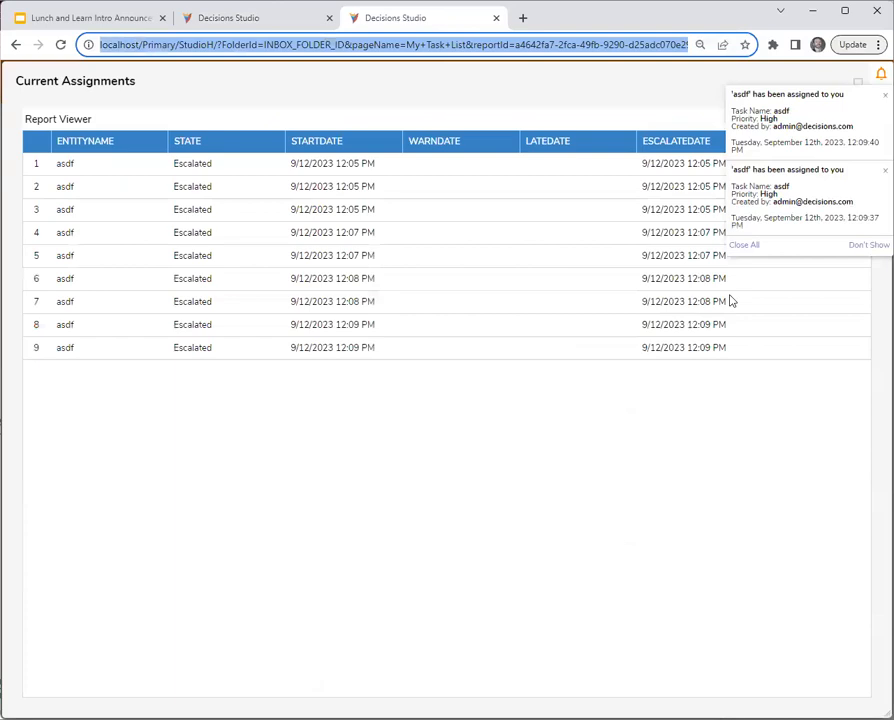
pyautogui.click(746, 247)
pyautogui.click(832, 120)
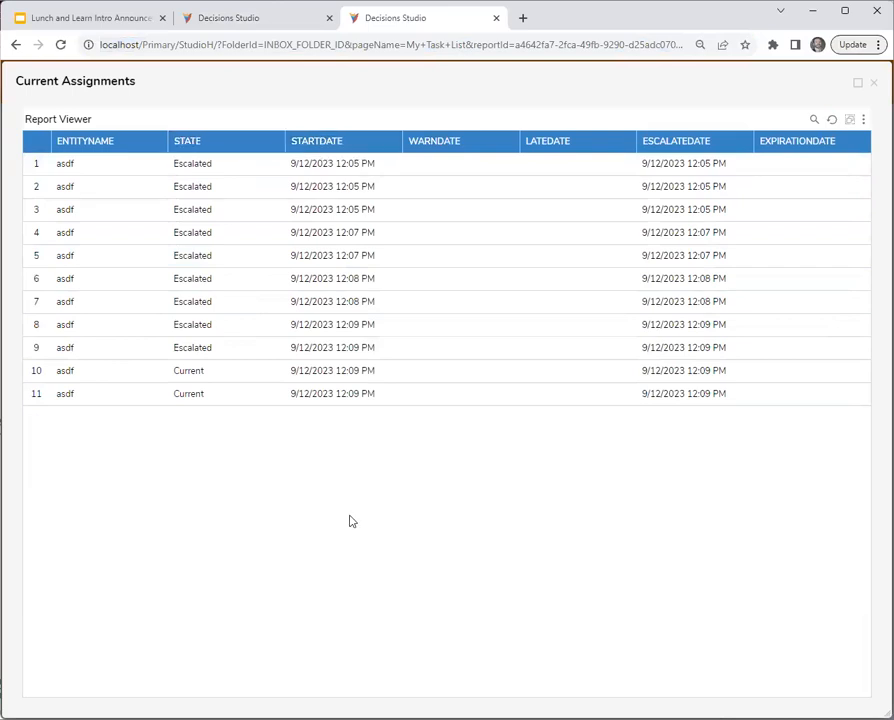
pyautogui.click(218, 371)
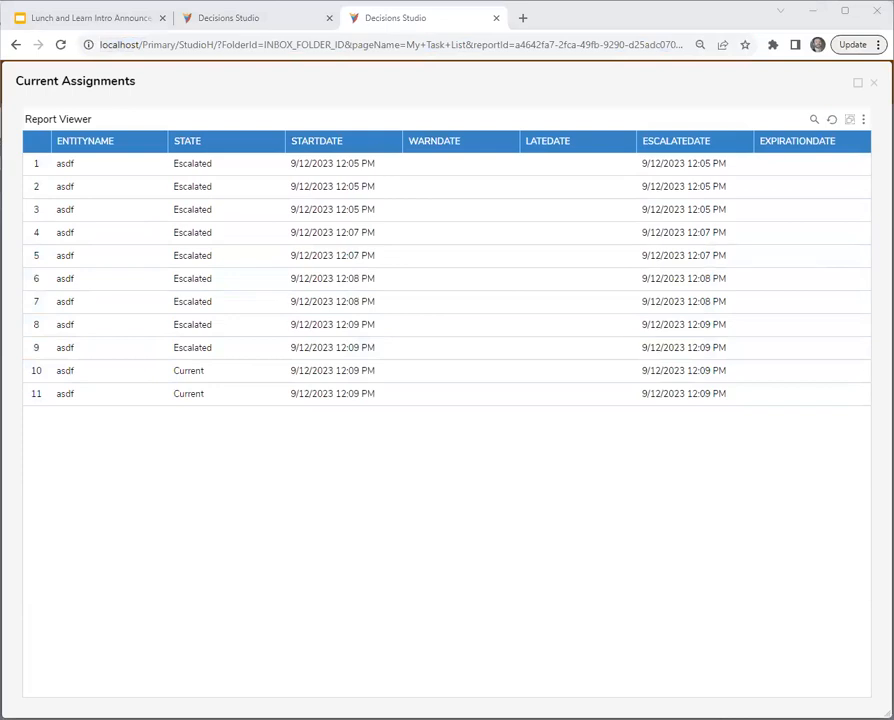
pyautogui.click(443, 566)
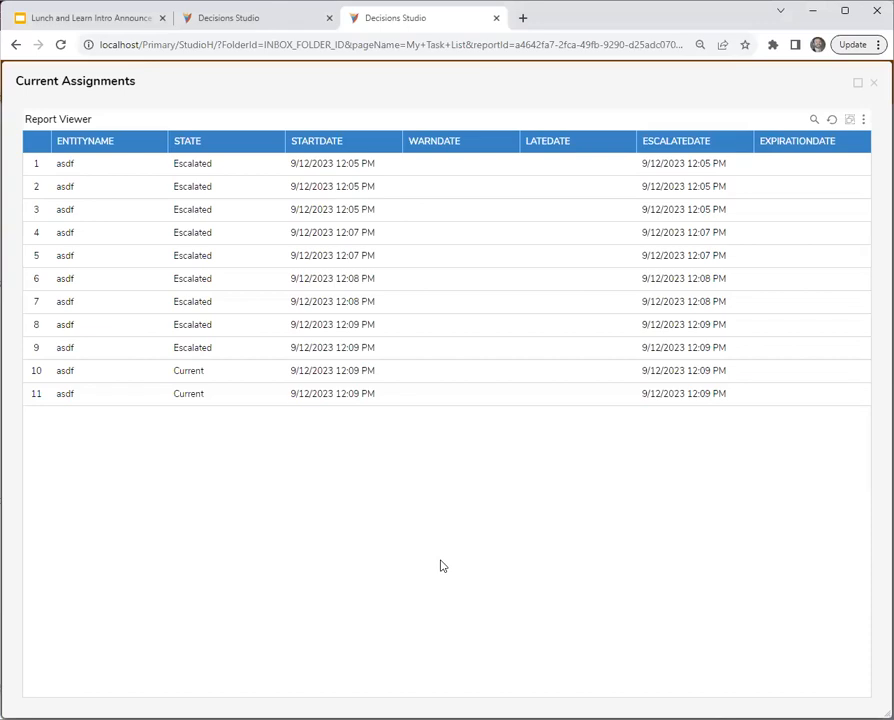
# - Open Flow 2 from the other studio tab and show the escalation settings in the Form 1 step's Assignment Setup
pyautogui.click(258, 21)
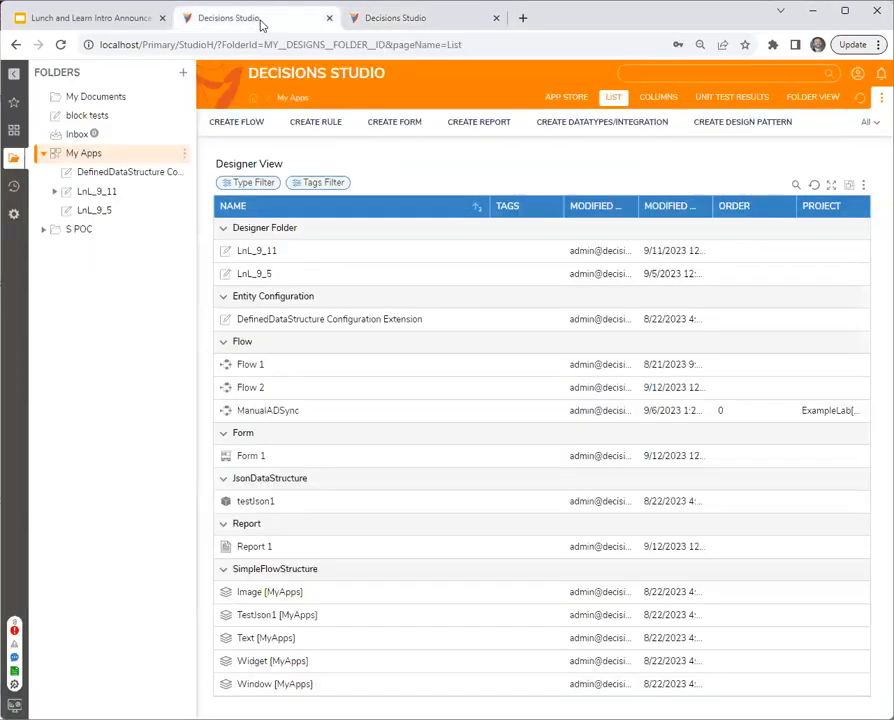
pyautogui.doubleClick(246, 392)
pyautogui.click(356, 212)
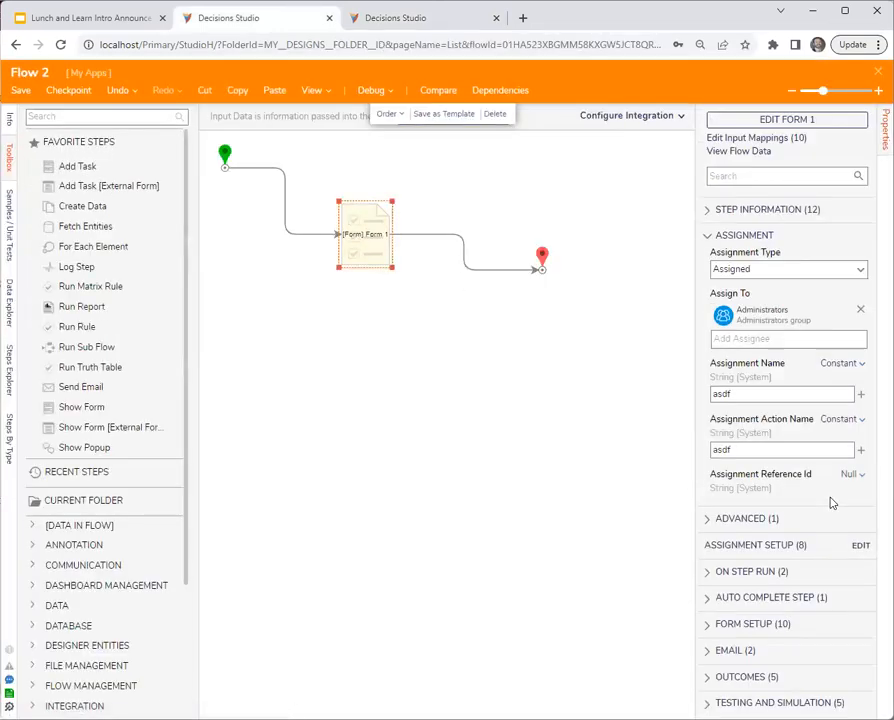
pyautogui.click(860, 545)
pyautogui.scroll(-10, 500, 468)
pyautogui.scroll(5, 500, 458)
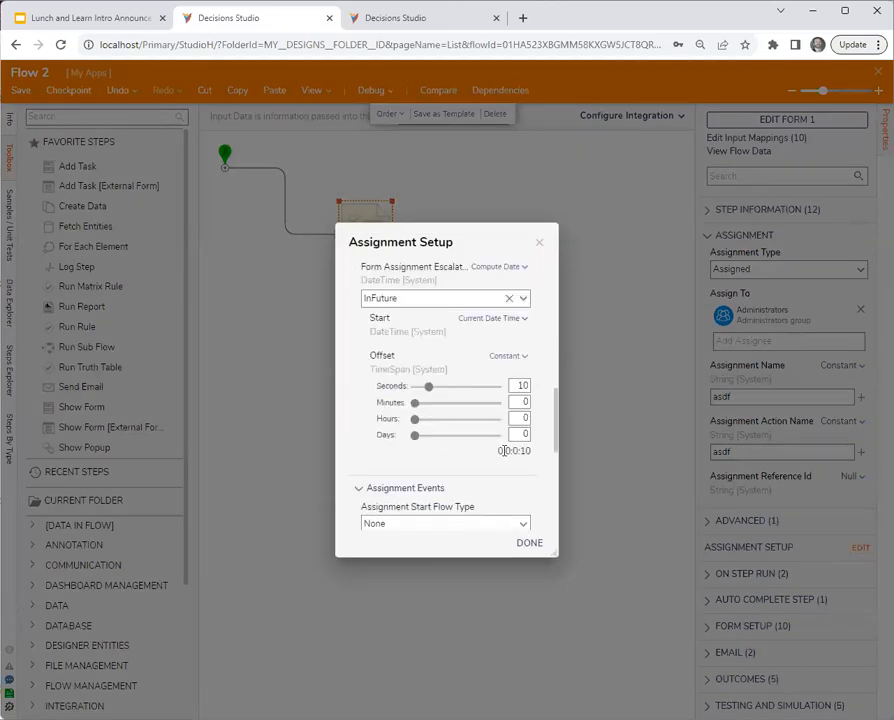
pyautogui.scroll(1, 505, 448)
# - Set the form assignment escalation offset to 0 seconds and 2 hours, and save and close Flow 2
pyautogui.click(526, 418)
pyautogui.write('0')
pyautogui.doubleClick(525, 418)
pyautogui.write('0')
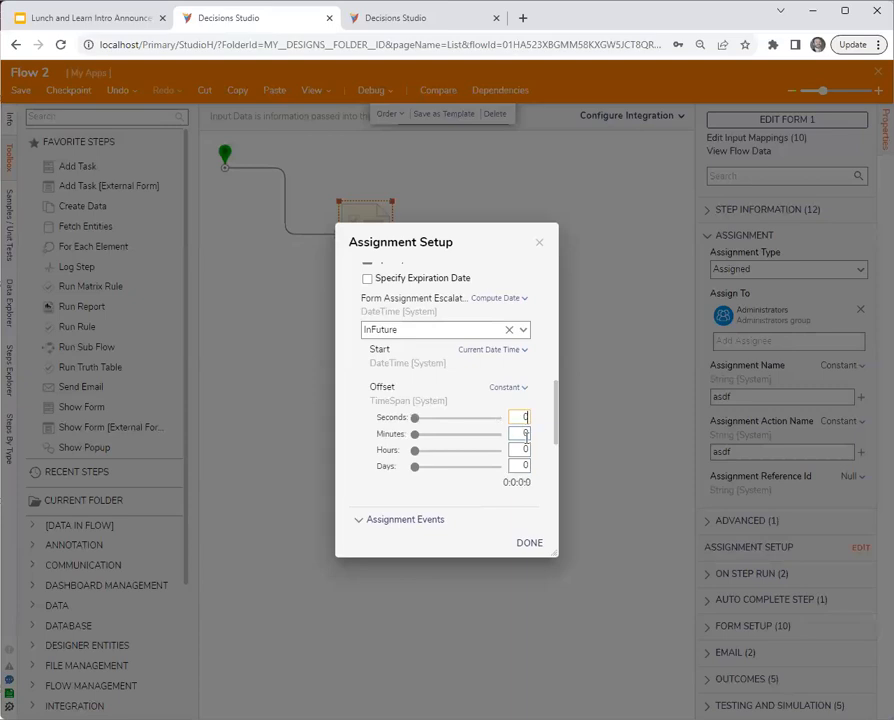
pyautogui.doubleClick(522, 450)
pyautogui.write('2')
pyautogui.click(531, 548)
pyautogui.click(587, 451)
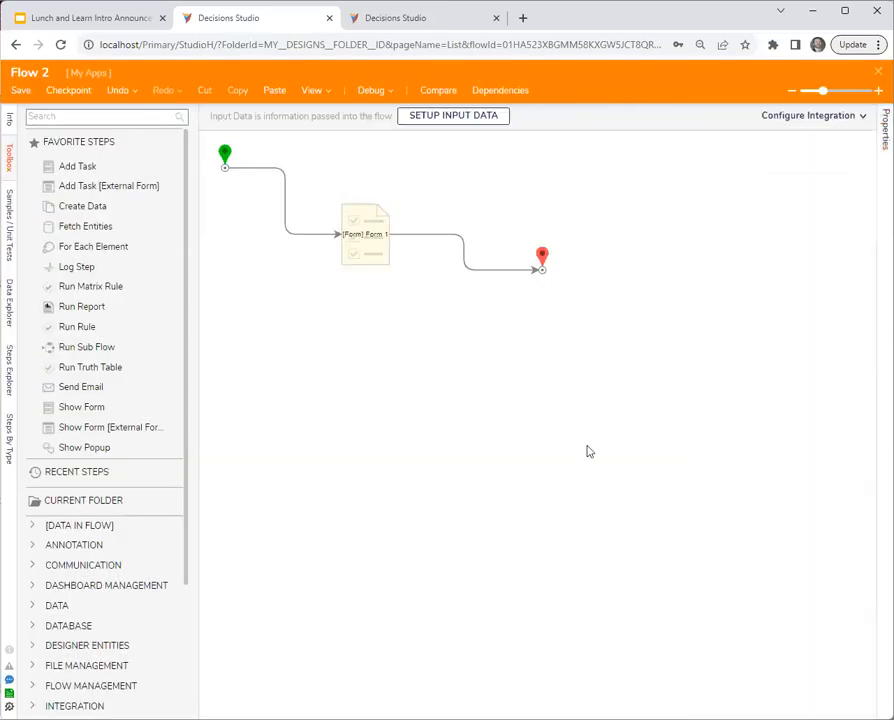
pyautogui.click(604, 454)
# - Run Flow 2 again and sort the refreshed Current Assignments report by EscalateDate descending, returning to the report designer
pyautogui.rightClick(281, 398)
pyautogui.click(392, 19)
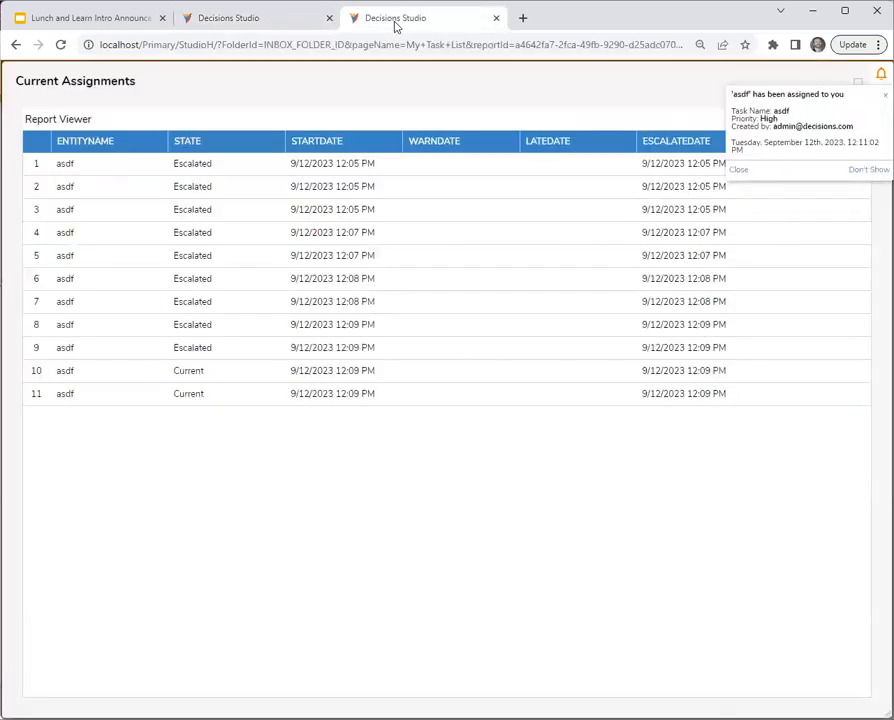
pyautogui.click(736, 171)
pyautogui.click(830, 121)
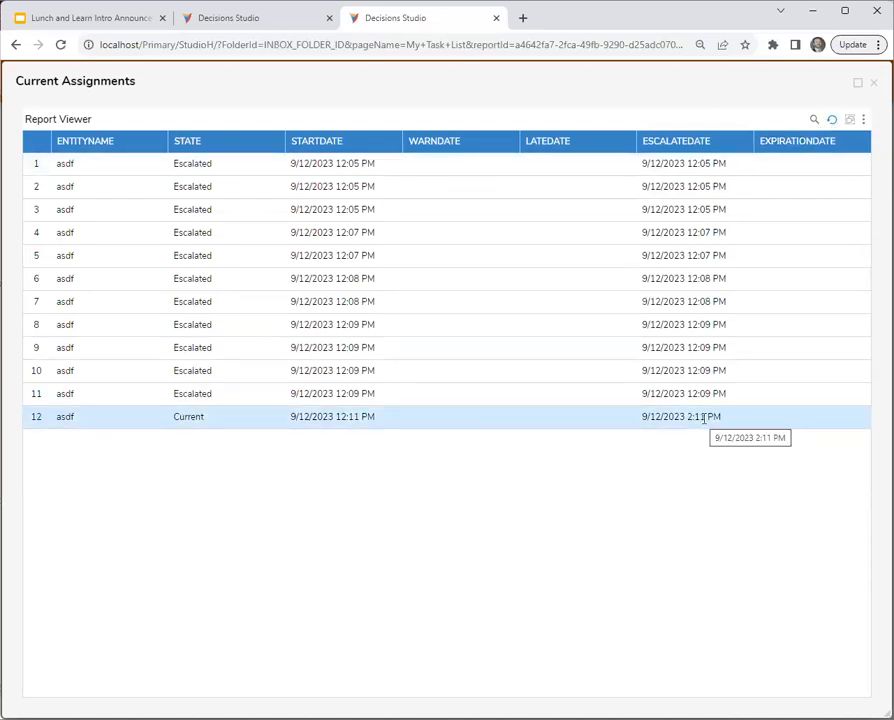
pyautogui.click(741, 143)
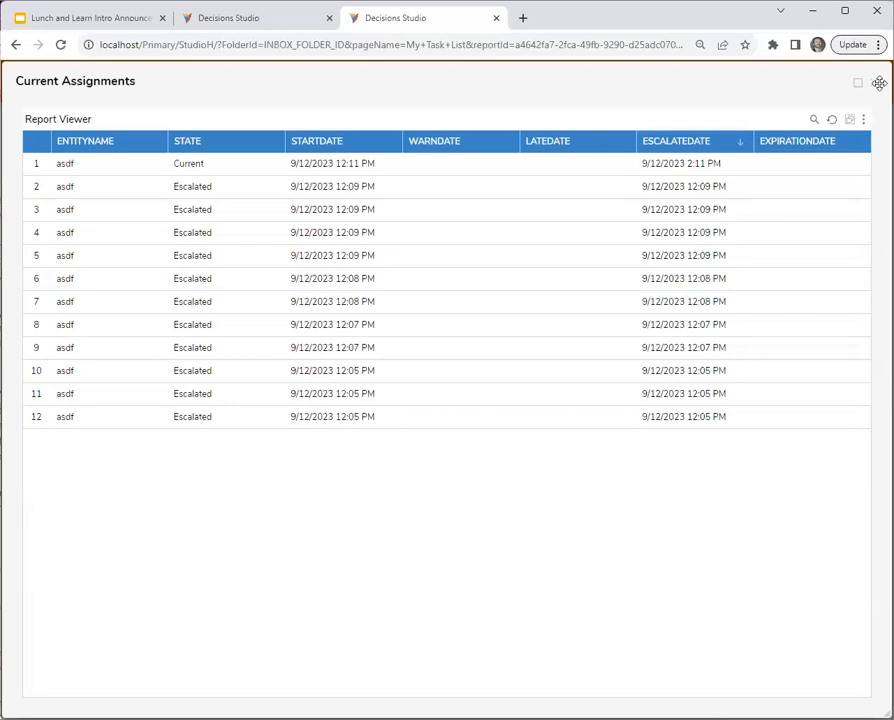
pyautogui.click(876, 88)
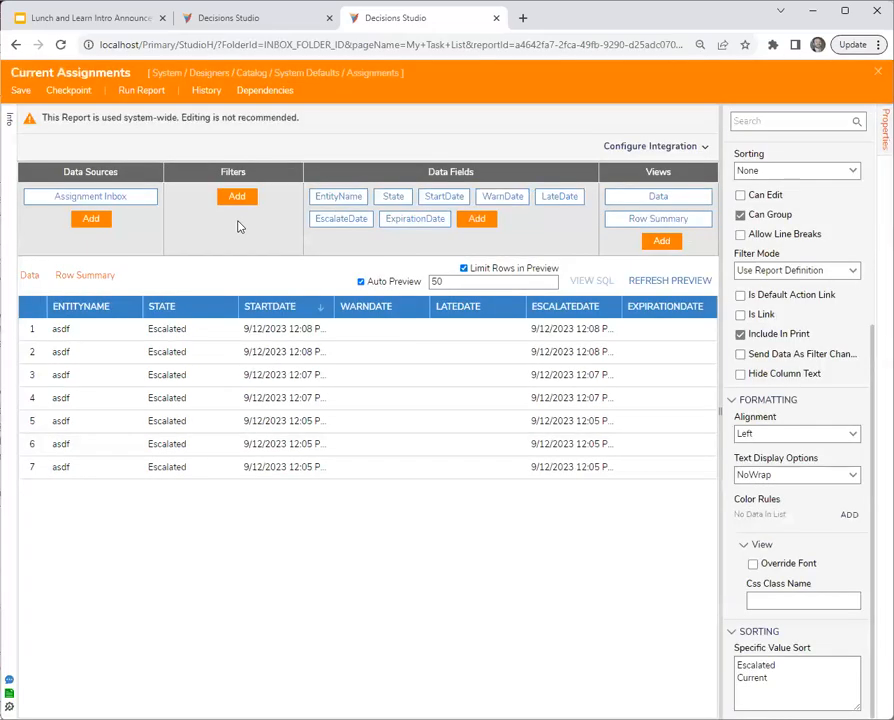
# - Add the ModifiedDate data field to the Current Assignments report
pyautogui.click(476, 218)
pyautogui.scroll(-4, 440, 510)
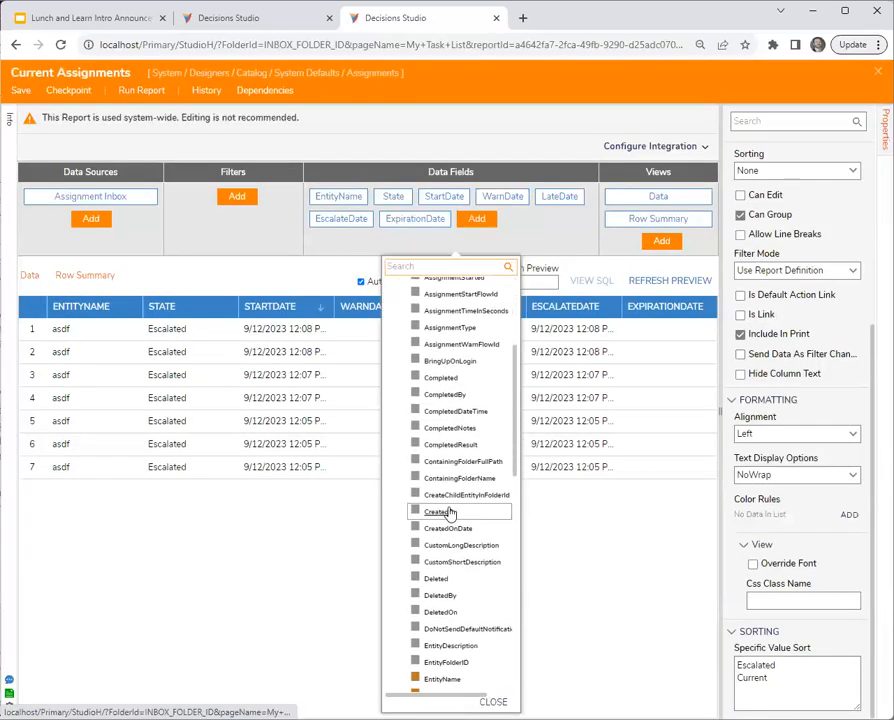
pyautogui.scroll(-4, 450, 513)
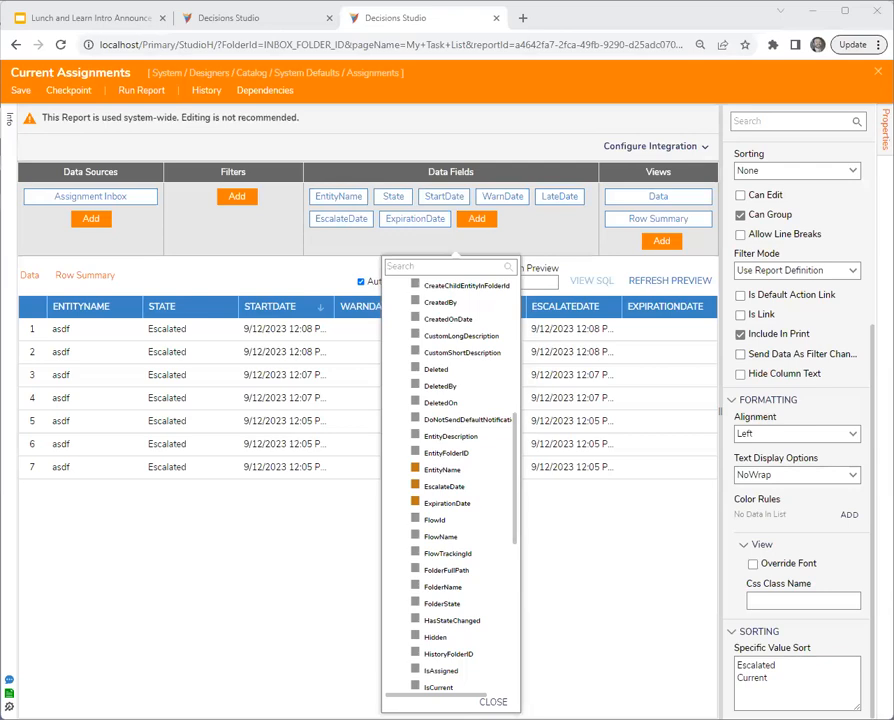
pyautogui.click(476, 218)
pyautogui.scroll(-10, 490, 508)
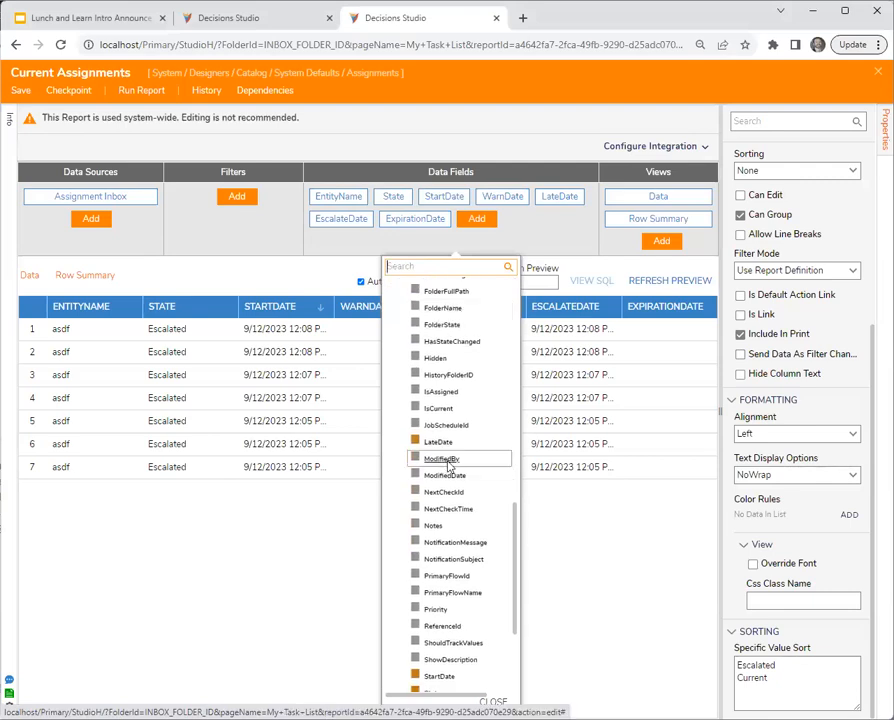
pyautogui.click(452, 479)
pyautogui.click(318, 643)
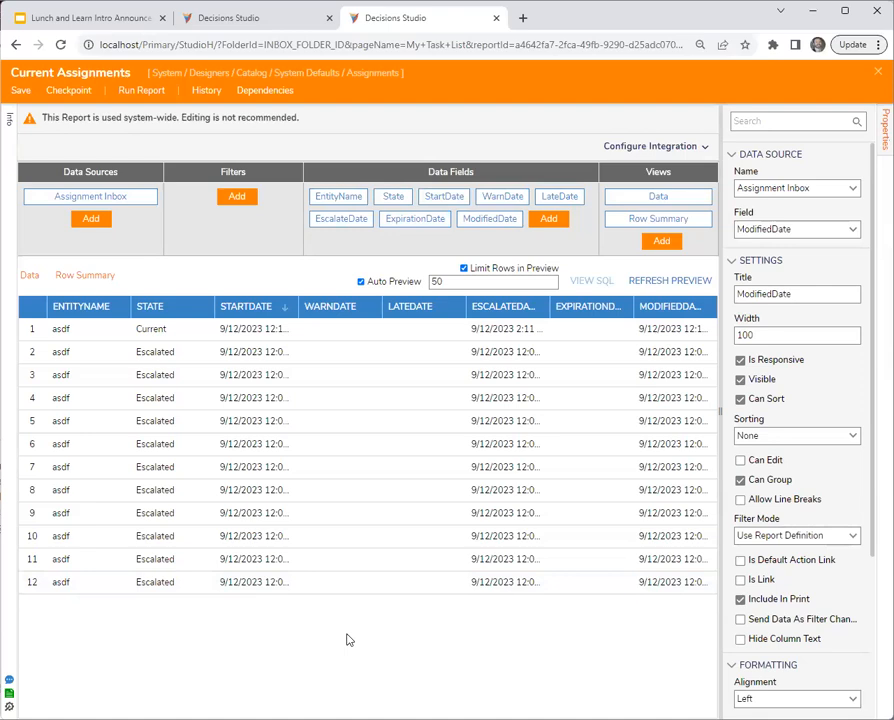
# - Review the State field's Specific Value Sort, and save and close the Current Assignments report
pyautogui.click(392, 198)
pyautogui.scroll(-3, 783, 638)
pyautogui.click(784, 680)
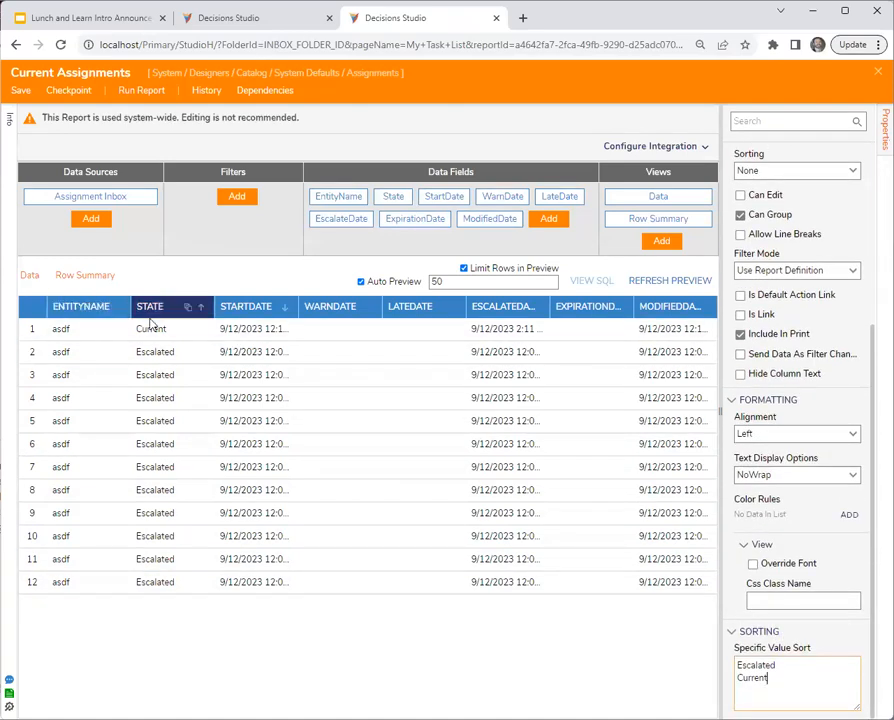
pyautogui.click(173, 542)
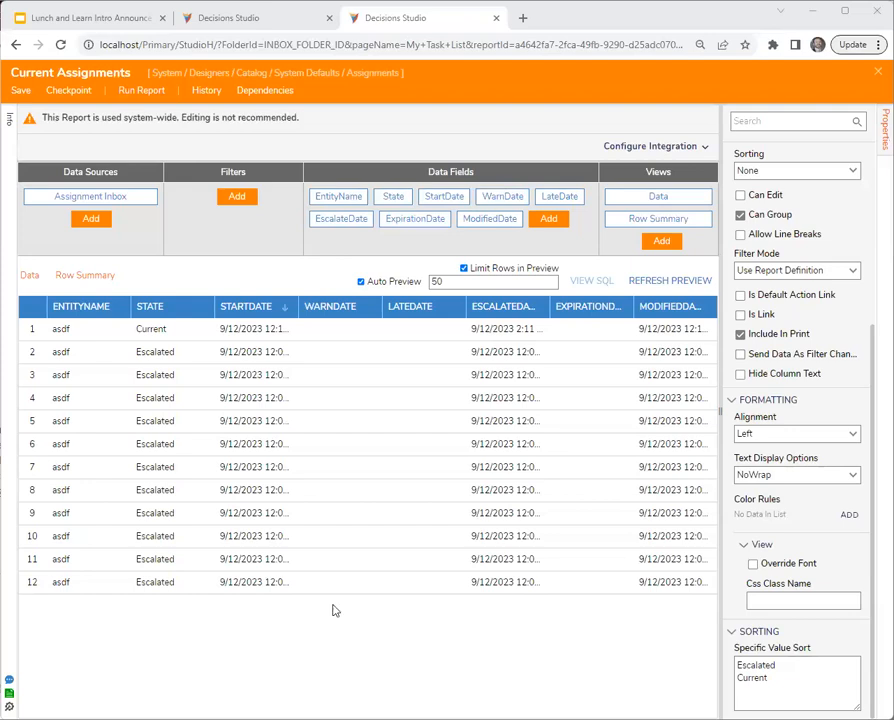
pyautogui.click(876, 76)
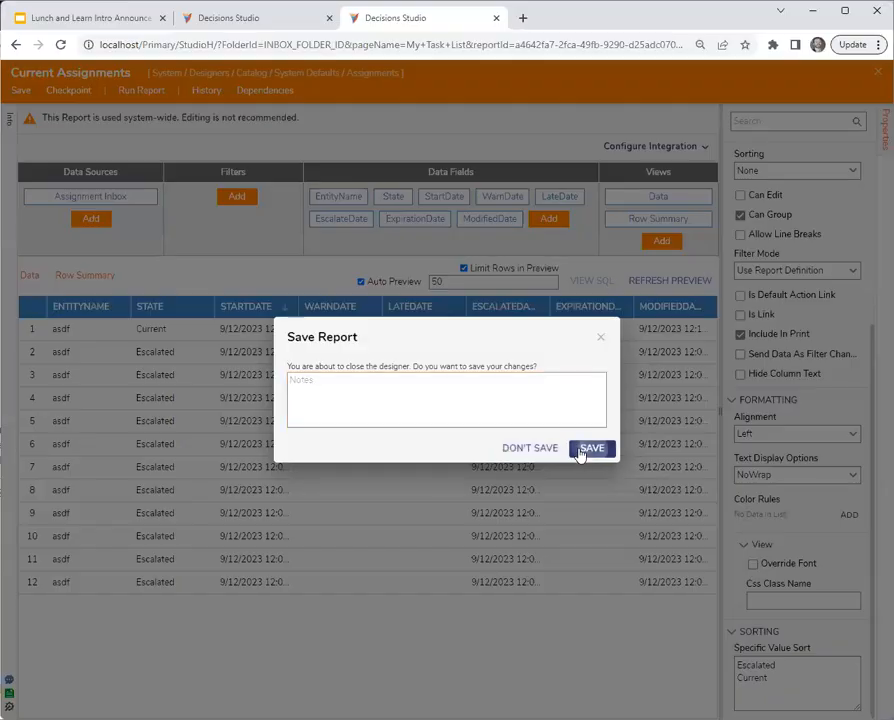
pyautogui.click(590, 448)
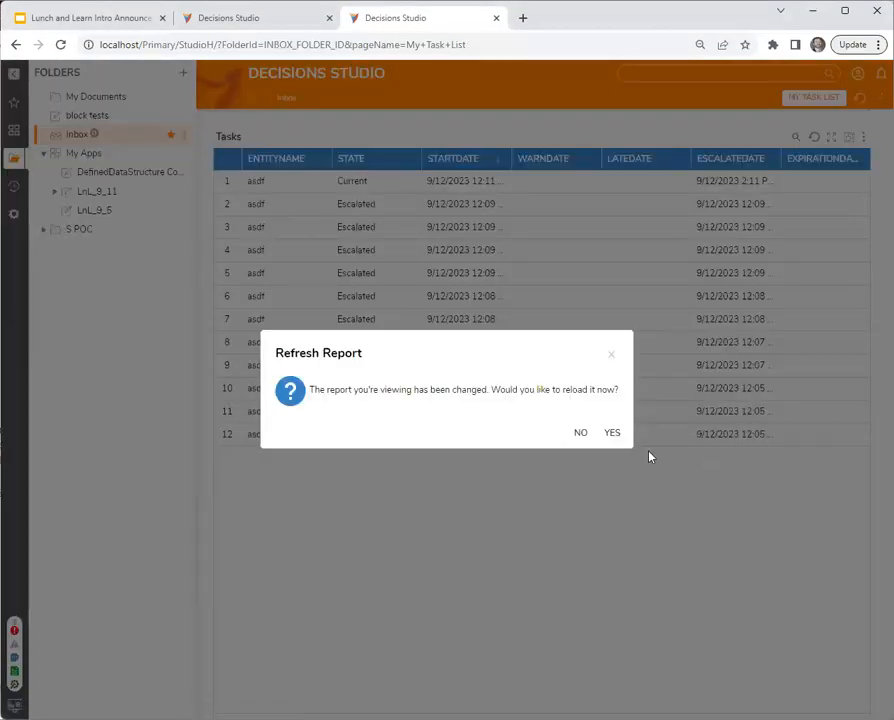
# - Run Flow 2 again from My Apps and reload the inbox Tasks report
pyautogui.click(606, 434)
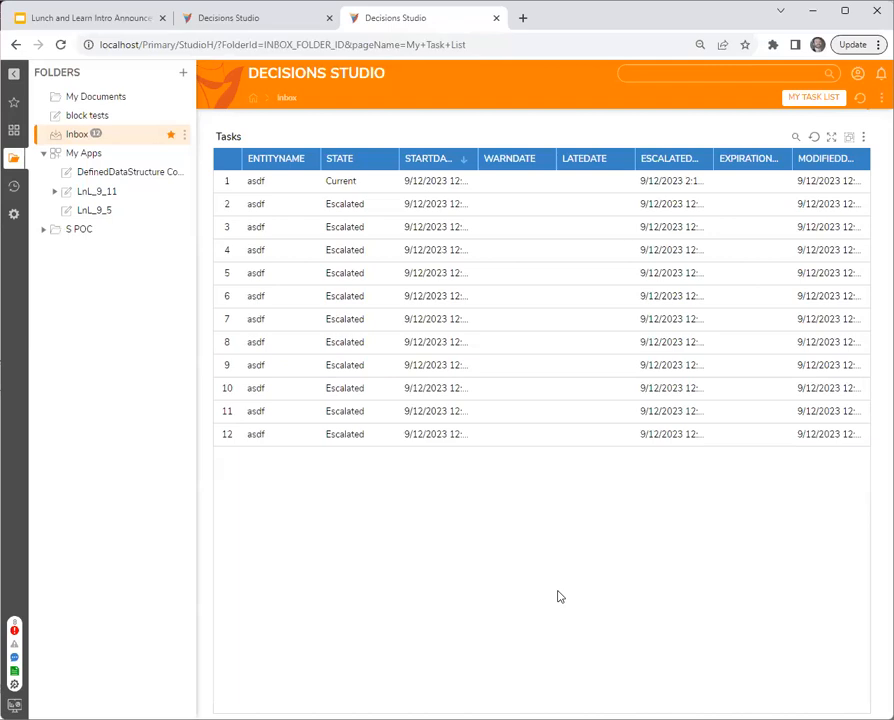
pyautogui.click(230, 18)
pyautogui.click(563, 121)
pyautogui.rightClick(314, 386)
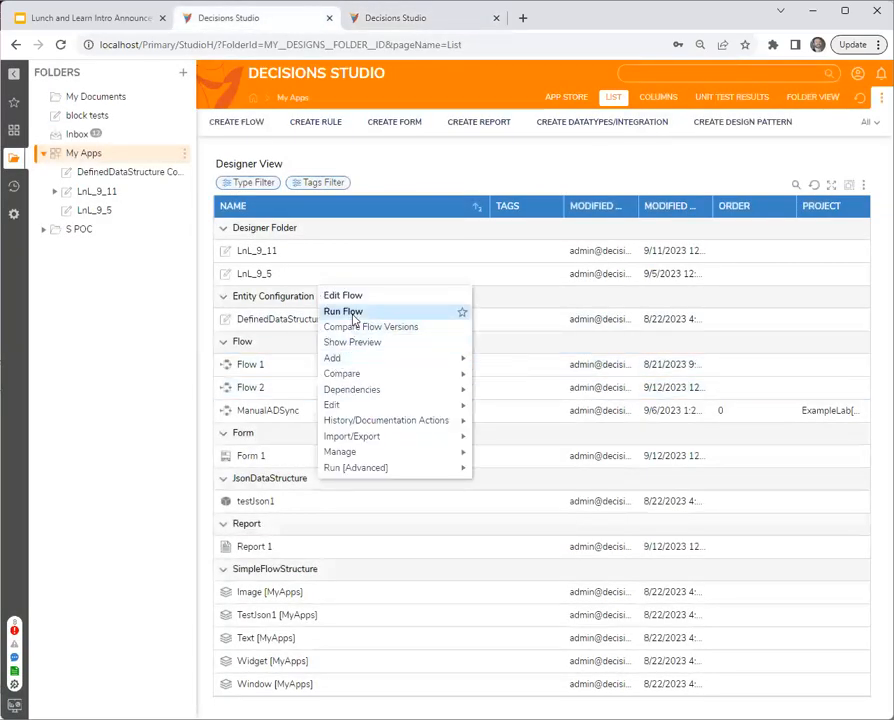
pyautogui.click(350, 313)
pyautogui.click(564, 121)
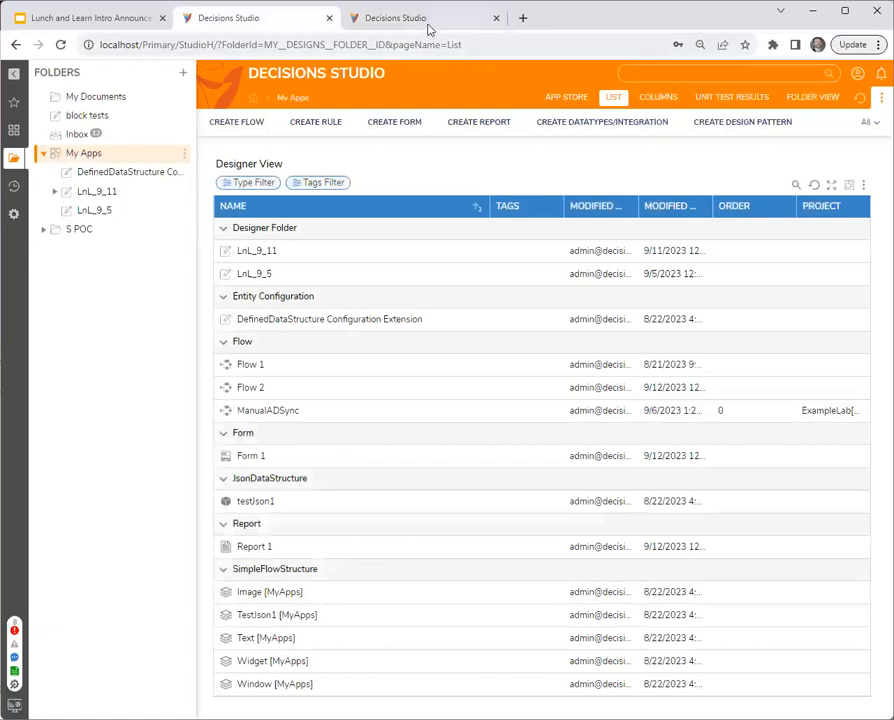
pyautogui.click(427, 26)
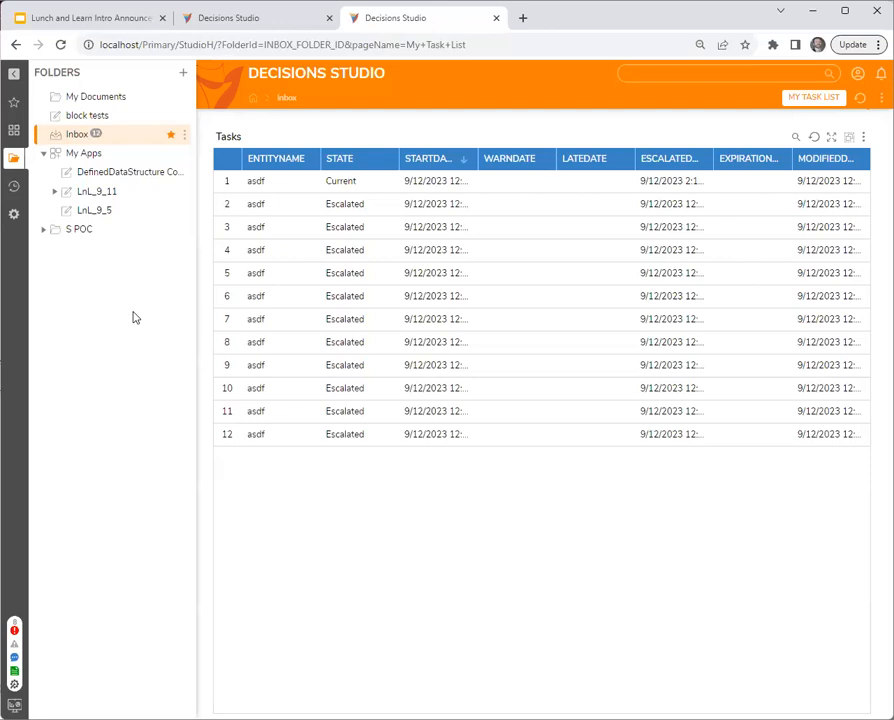
pyautogui.click(60, 44)
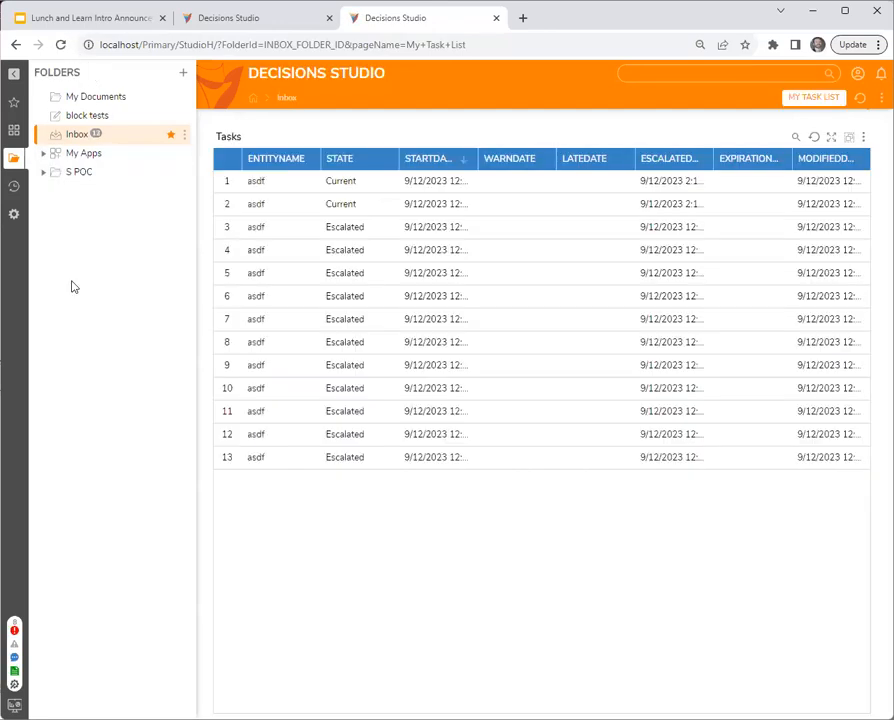
# - Create a Folder Count Flow in the LnL_9_11 folder
pyautogui.click(74, 154)
pyautogui.click(102, 193)
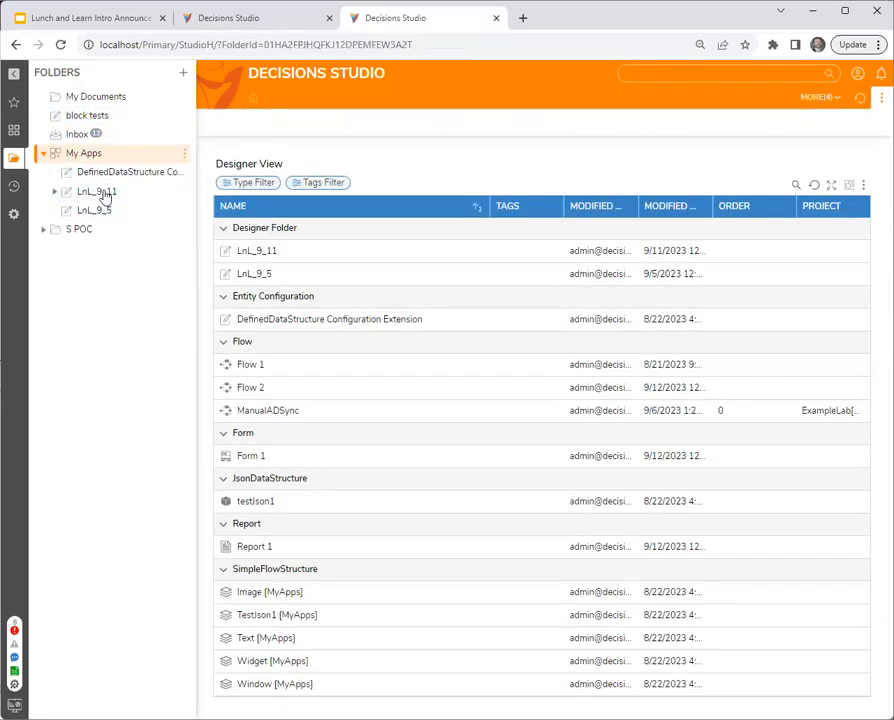
pyautogui.click(250, 123)
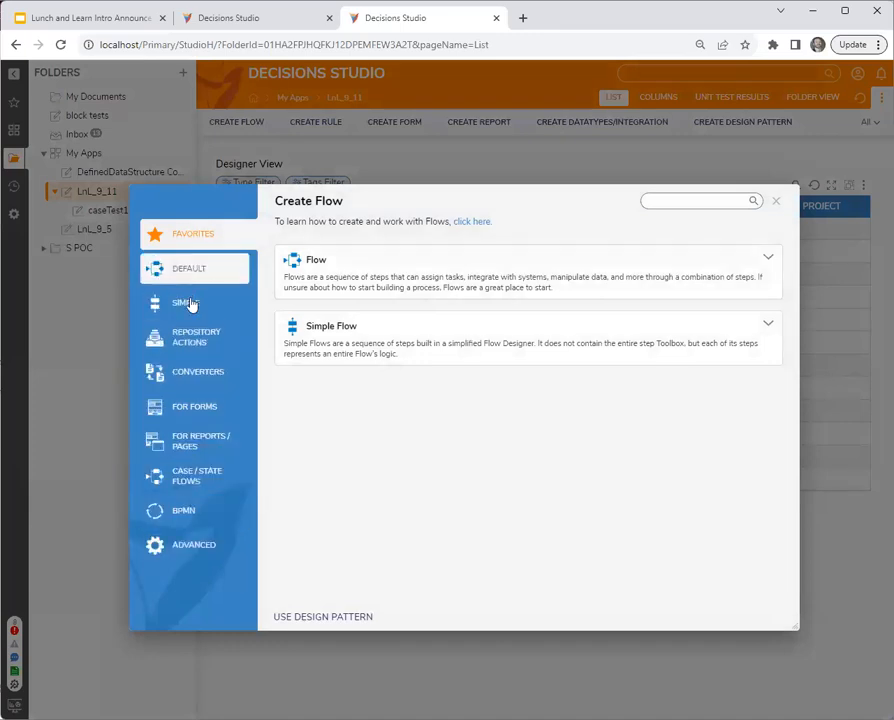
pyautogui.click(659, 202)
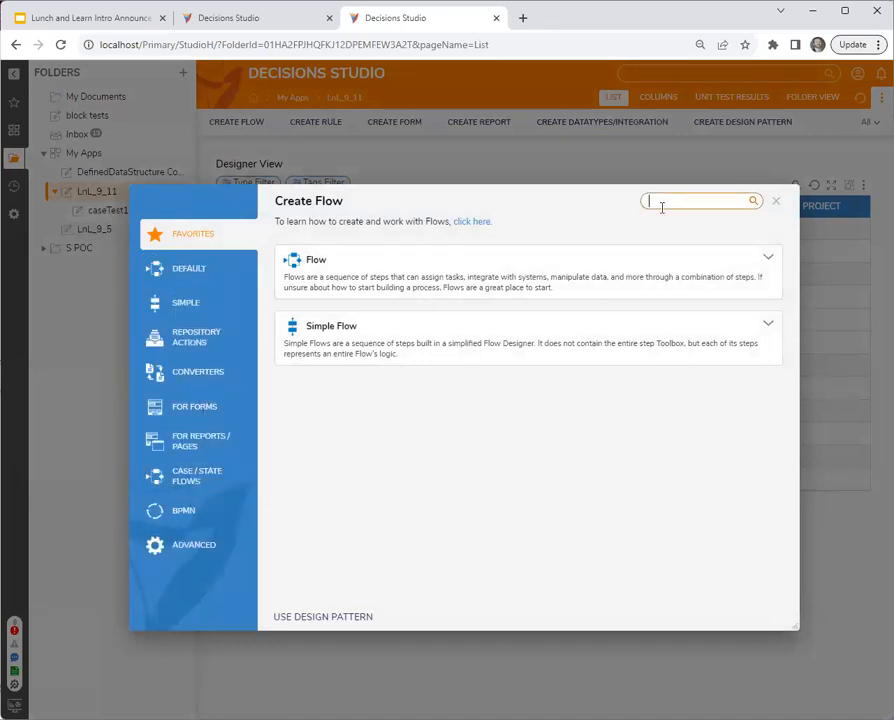
pyautogui.write('count')
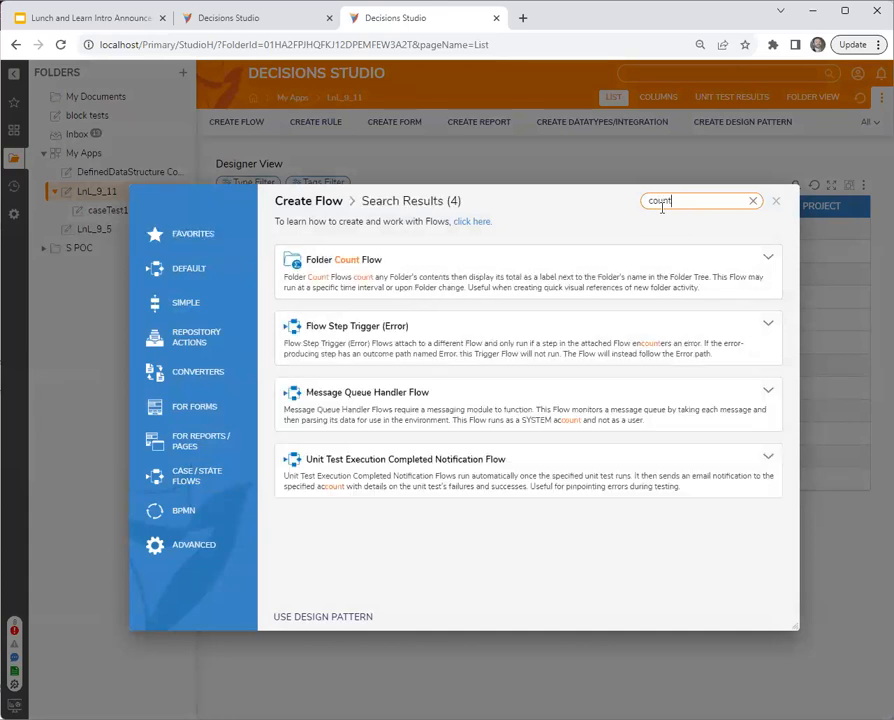
pyautogui.click(420, 283)
pyautogui.click(518, 305)
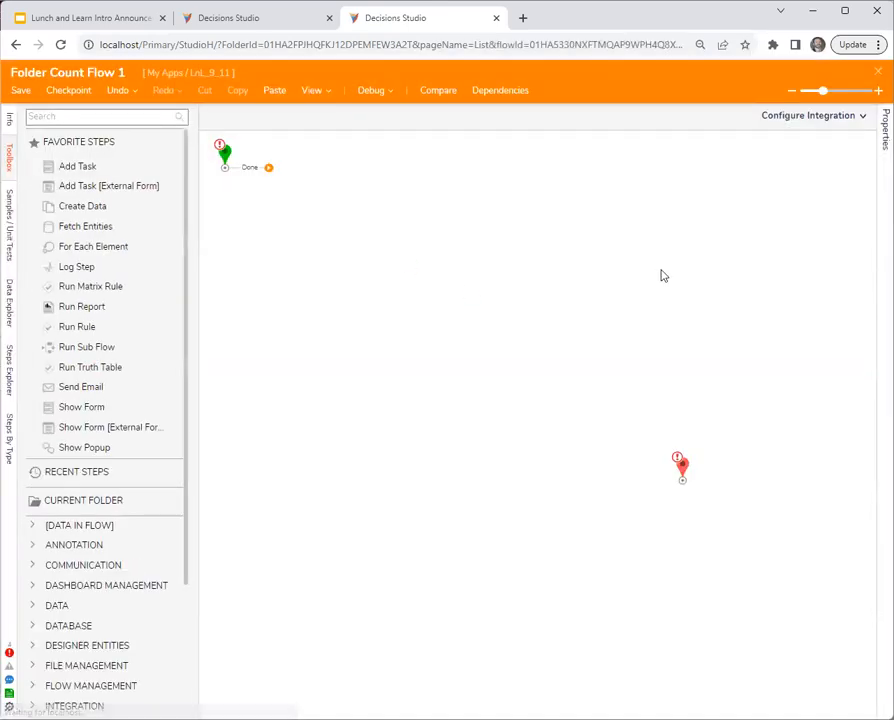
# - Examine the Folder Count Flow's end step inputs and Change Type options, and close the flow without saving
pyautogui.click(882, 142)
pyautogui.moveTo(686, 470); pyautogui.dragTo(596, 433)
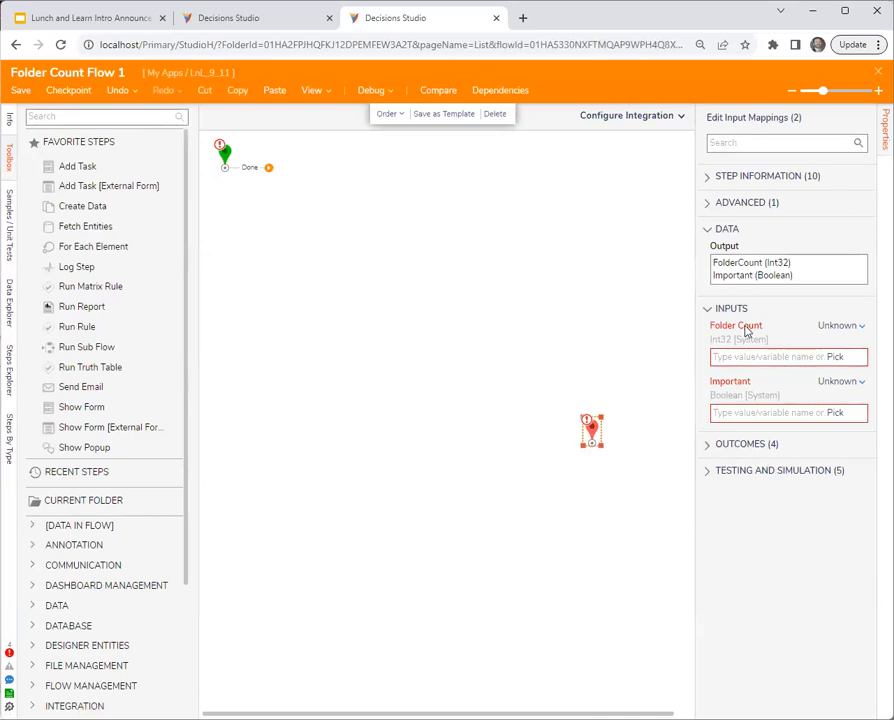
pyautogui.click(607, 252)
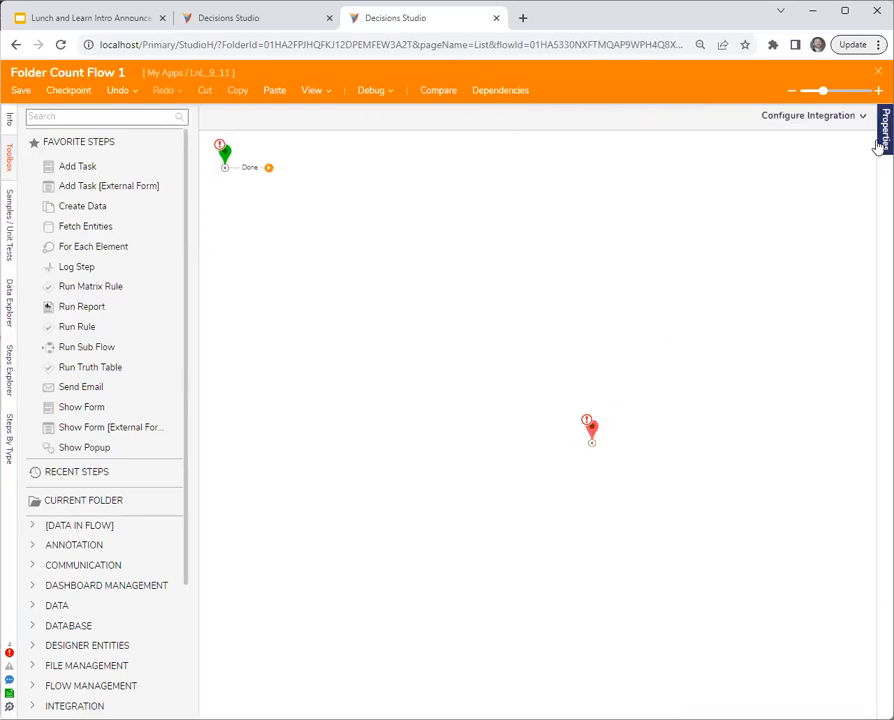
pyautogui.click(878, 146)
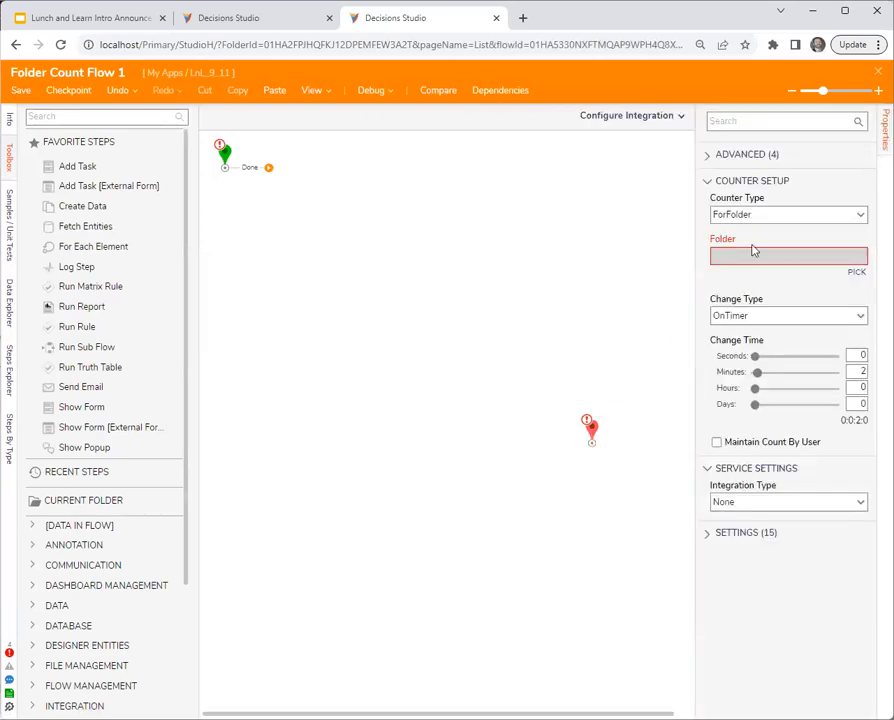
pyautogui.click(859, 316)
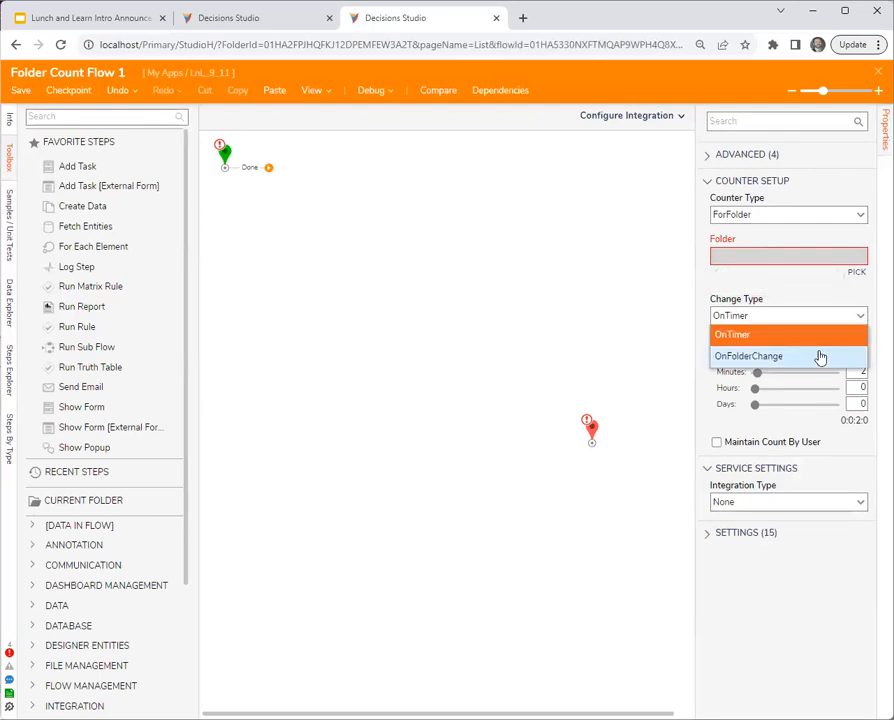
pyautogui.click(857, 296)
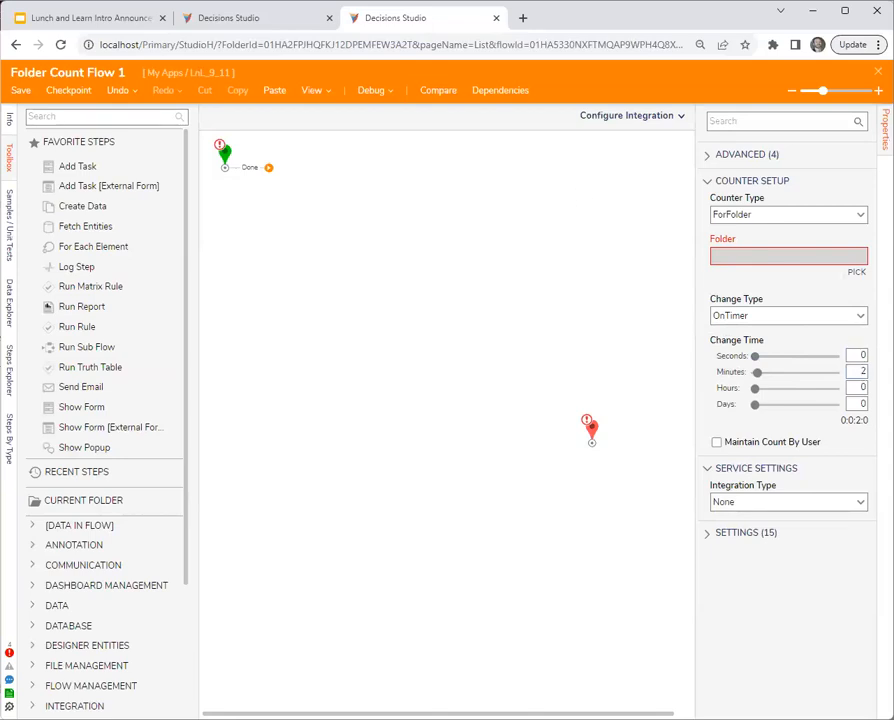
pyautogui.click(878, 73)
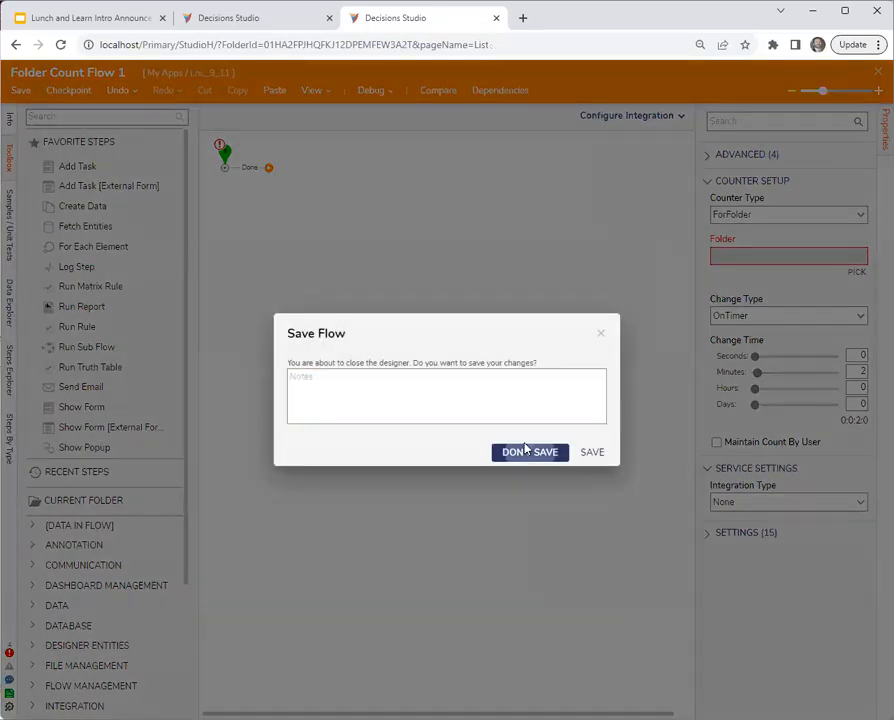
pyautogui.click(526, 451)
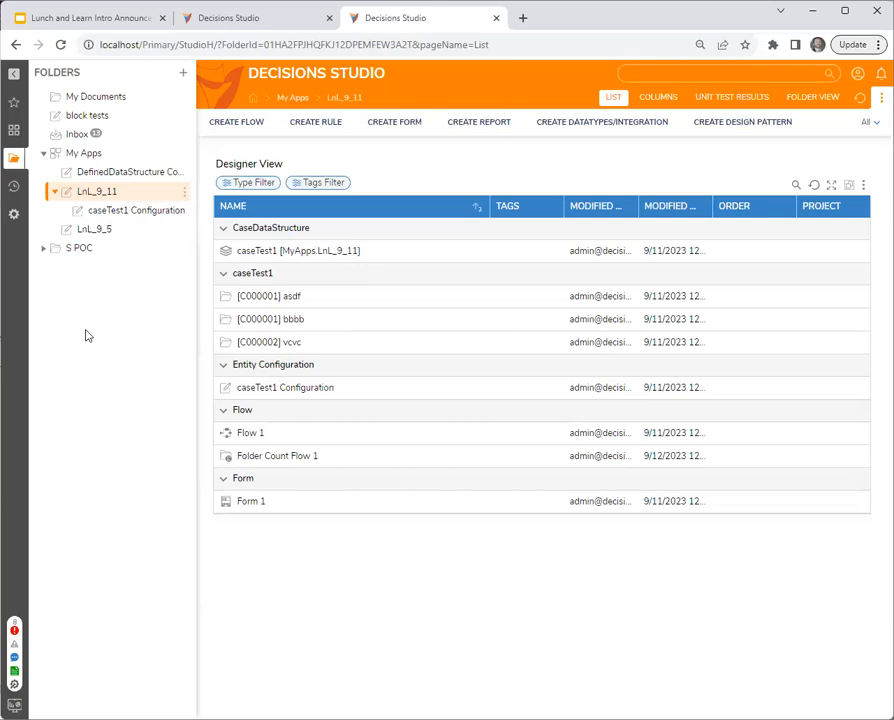
# - Create a designer project folder named LnL_9_12 inside LnL_9_11
pyautogui.rightClick(131, 196)
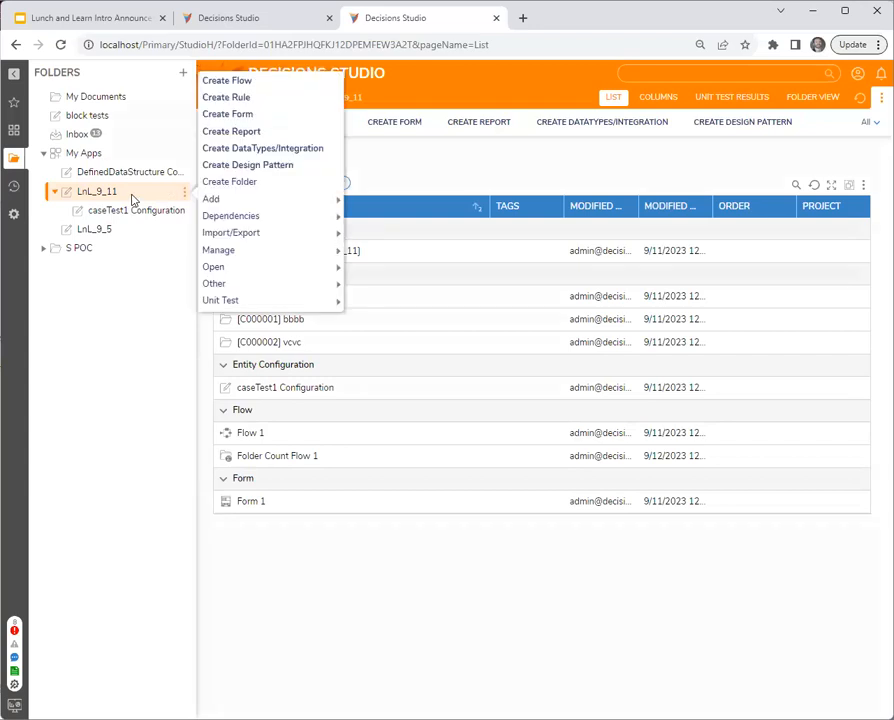
pyautogui.click(330, 182)
pyautogui.click(596, 404)
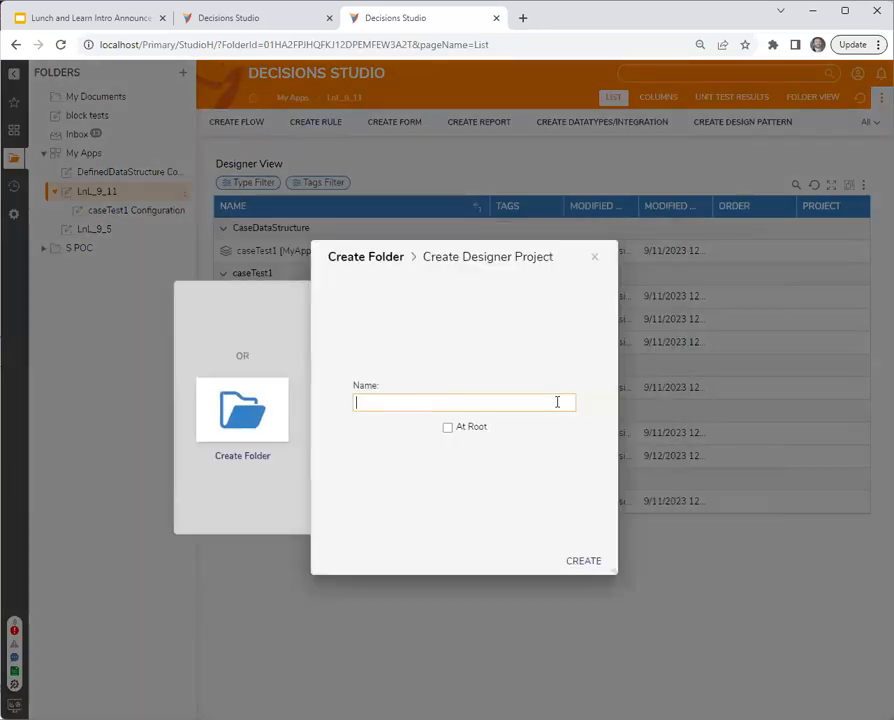
pyautogui.write('Ln')
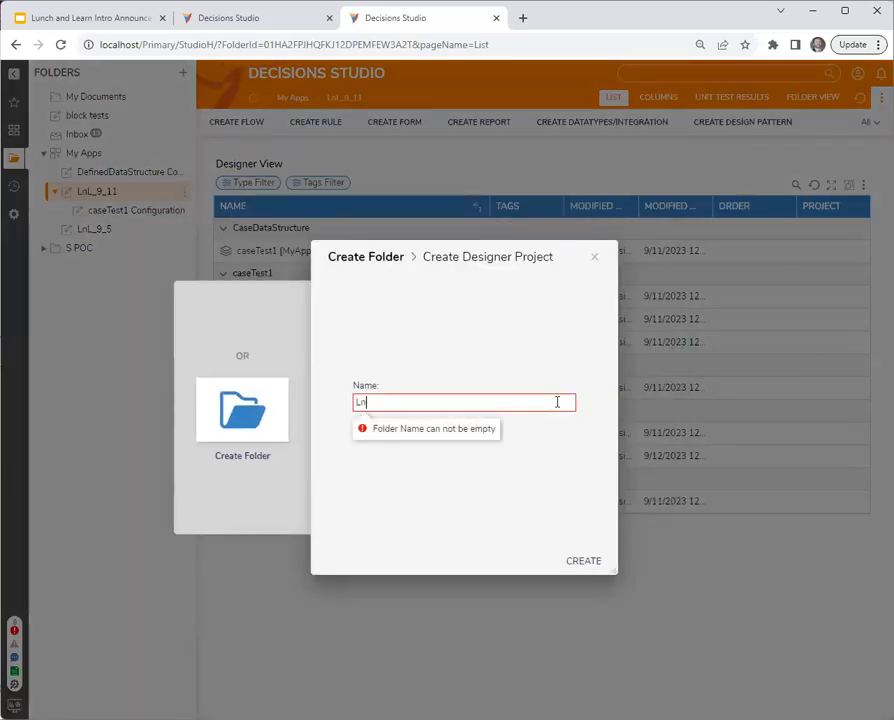
pyautogui.write('L_9_12')
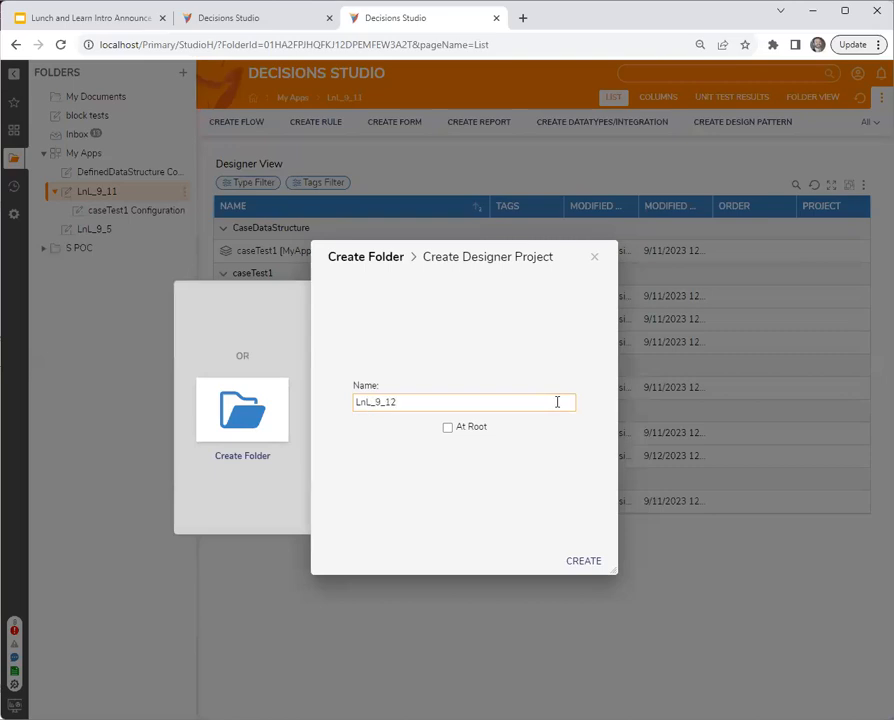
pyautogui.click(584, 560)
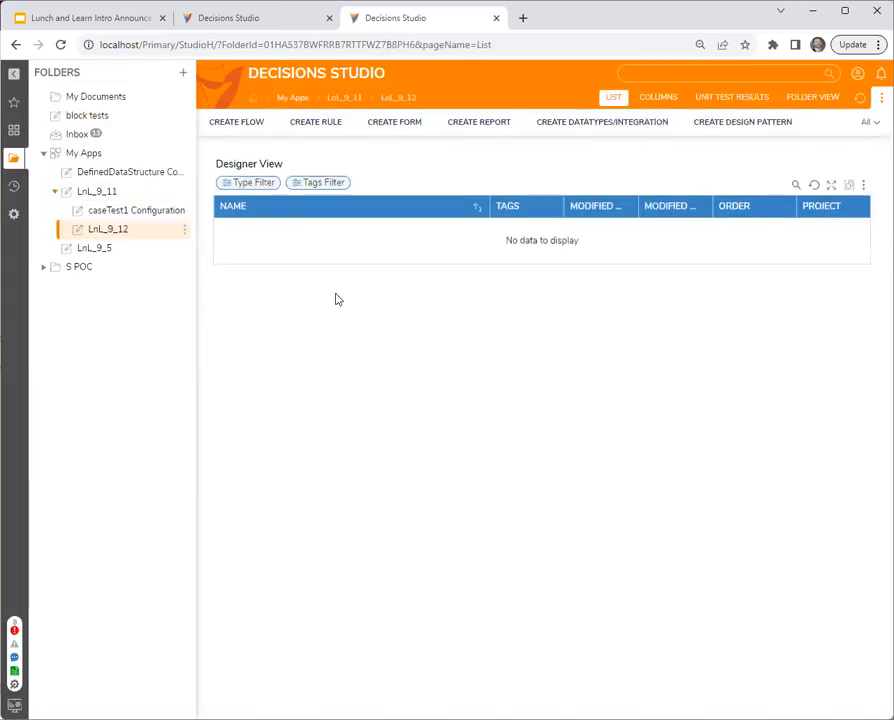
# - Create a subfolder named asdf inside the LnL_9_12 folder
pyautogui.rightClick(106, 228)
pyautogui.click(258, 219)
pyautogui.click(367, 405)
pyautogui.write('asdf')
pyautogui.click(596, 558)
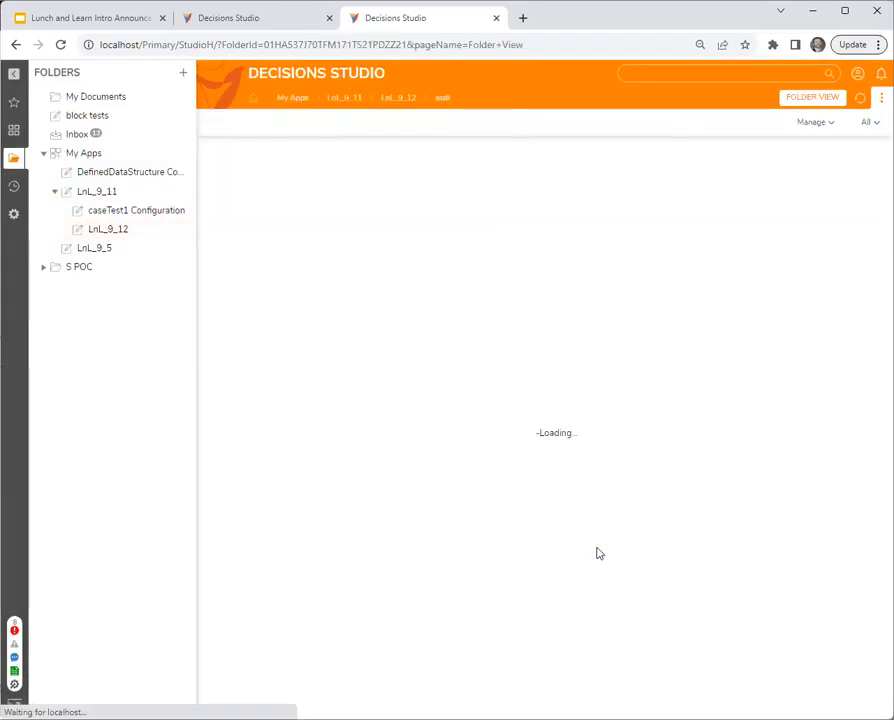
# - Create a new page in the LnL_9_12 folder
pyautogui.click(110, 230)
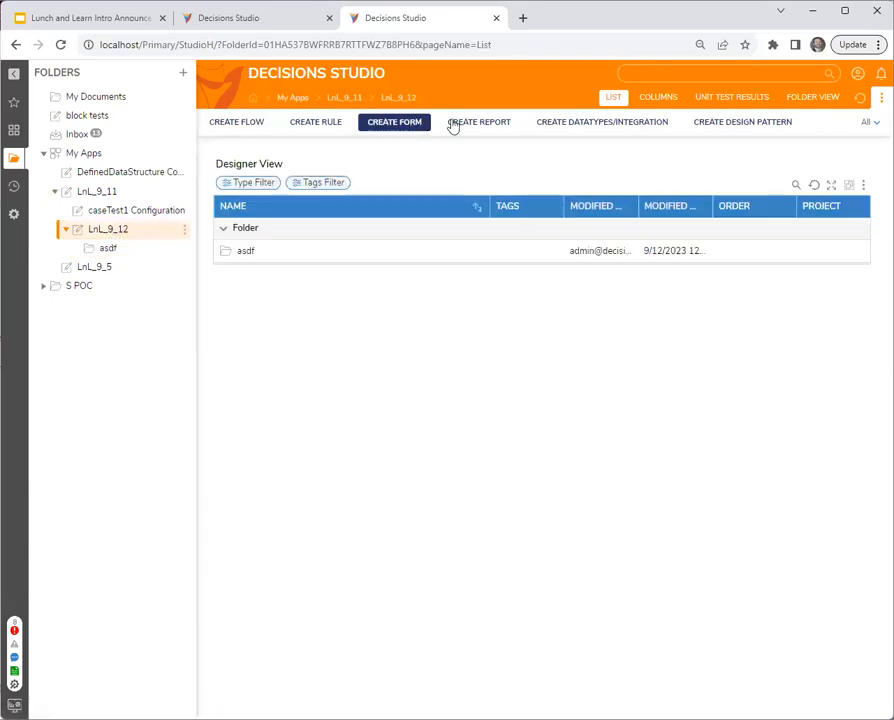
pyautogui.click(478, 122)
pyautogui.click(350, 336)
pyautogui.click(514, 370)
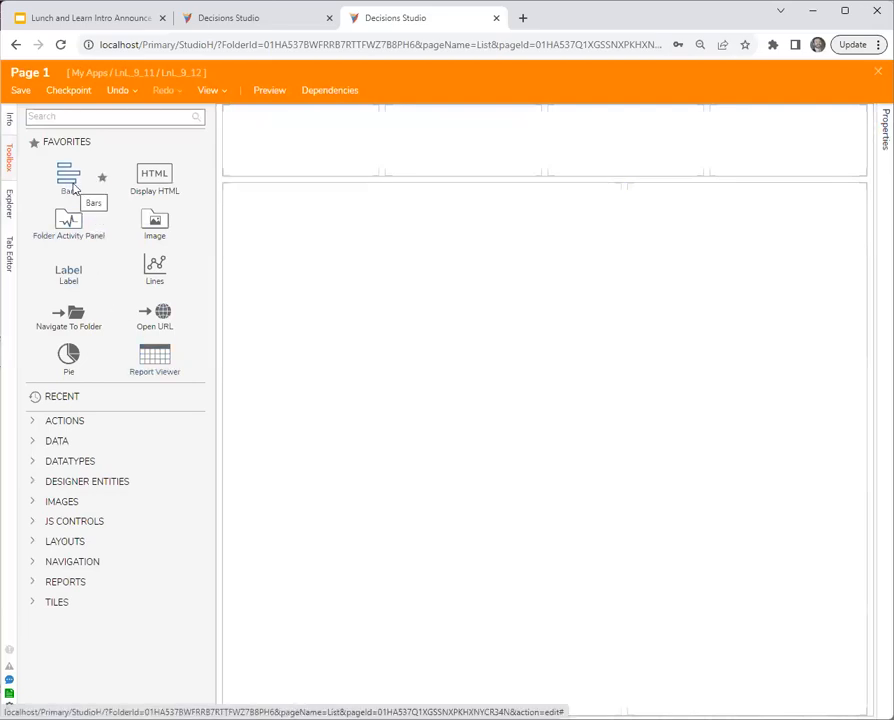
# - Add a Simple Tile to the first cell of the page's upper row and widen its properties area
pyautogui.click(73, 119)
pyautogui.write('tile')
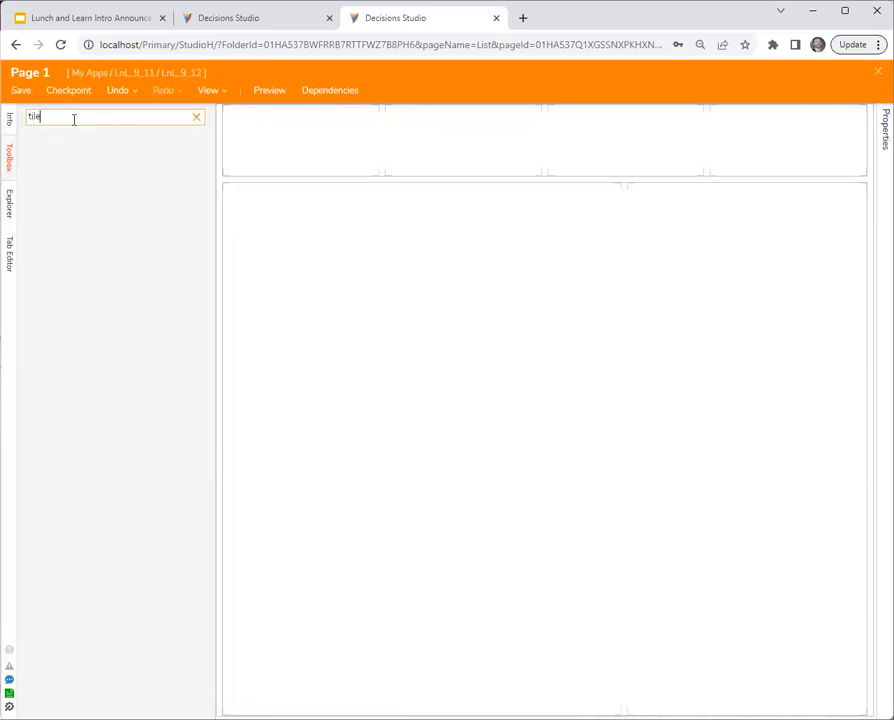
pyautogui.moveTo(178, 238); pyautogui.dragTo(256, 168)
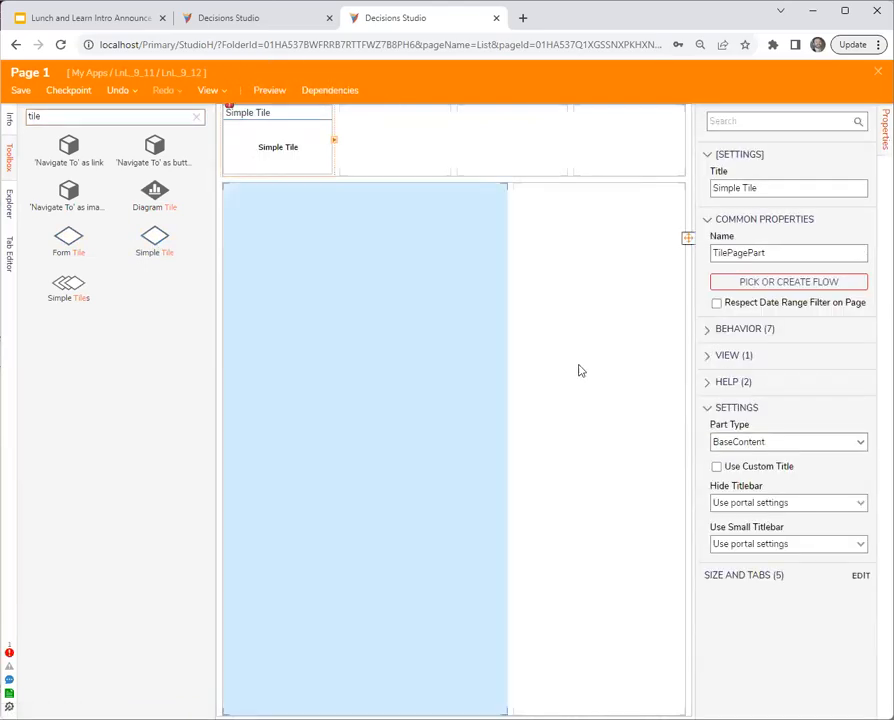
pyautogui.moveTo(698, 326); pyautogui.dragTo(615, 330)
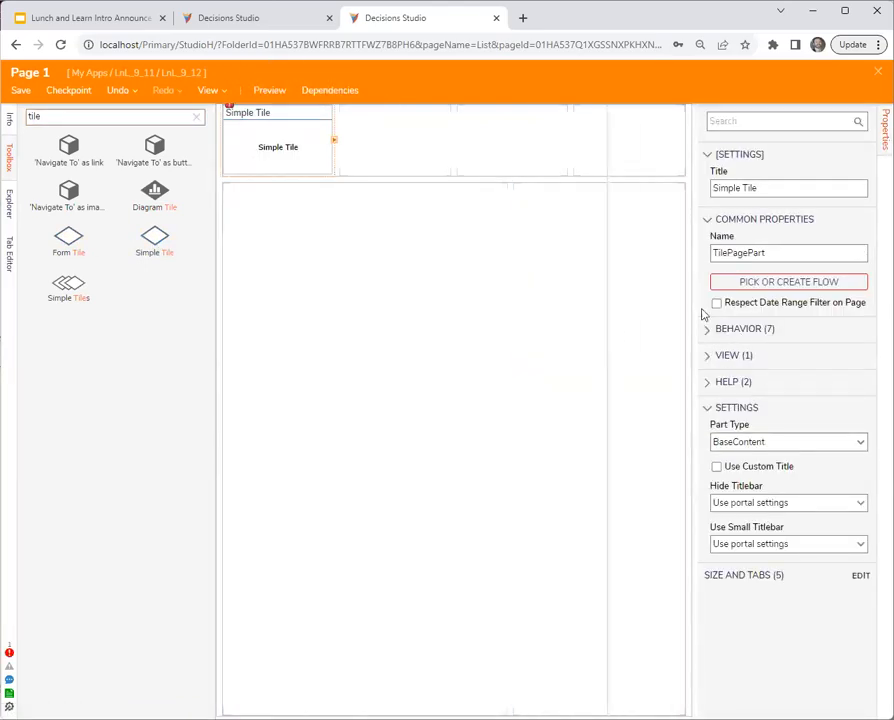
# - Create a new Tile Source Flow for the Simple Tile and reposition its Create Tile Data step
pyautogui.click(741, 283)
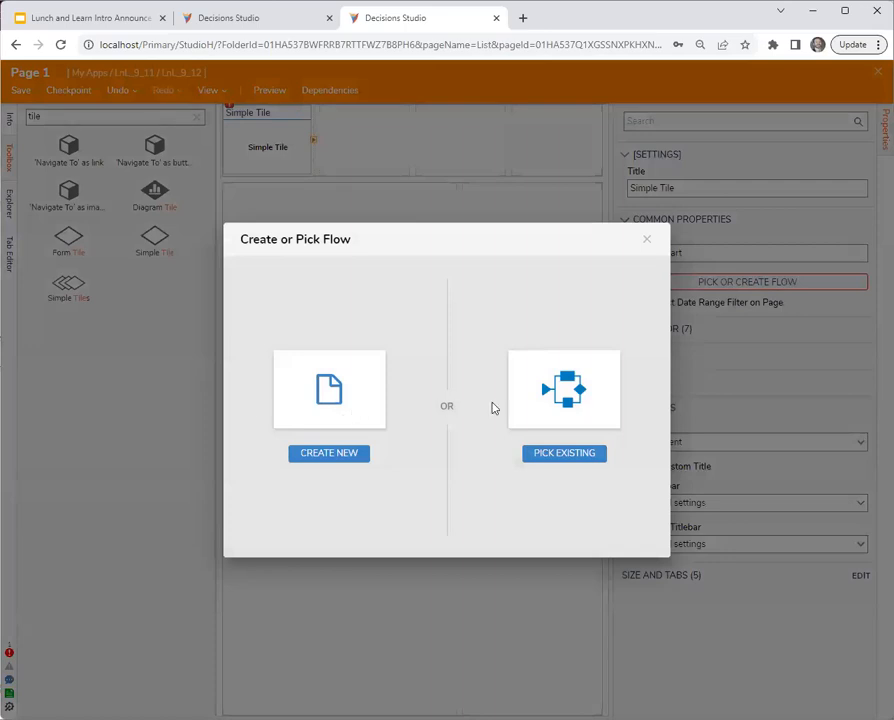
pyautogui.click(325, 400)
pyautogui.click(396, 260)
pyautogui.click(492, 296)
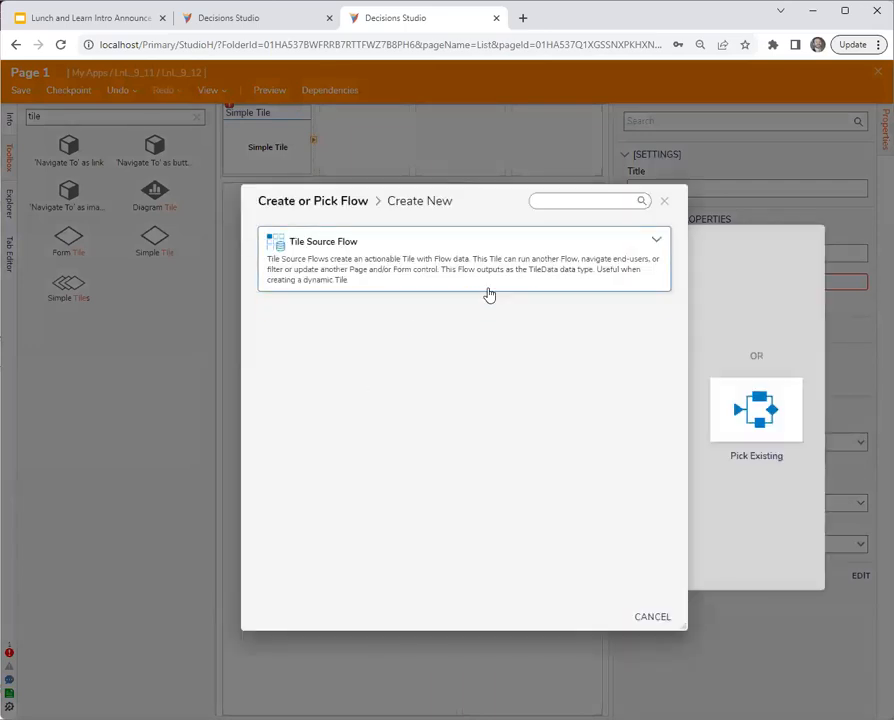
pyautogui.click(484, 286)
pyautogui.click(498, 298)
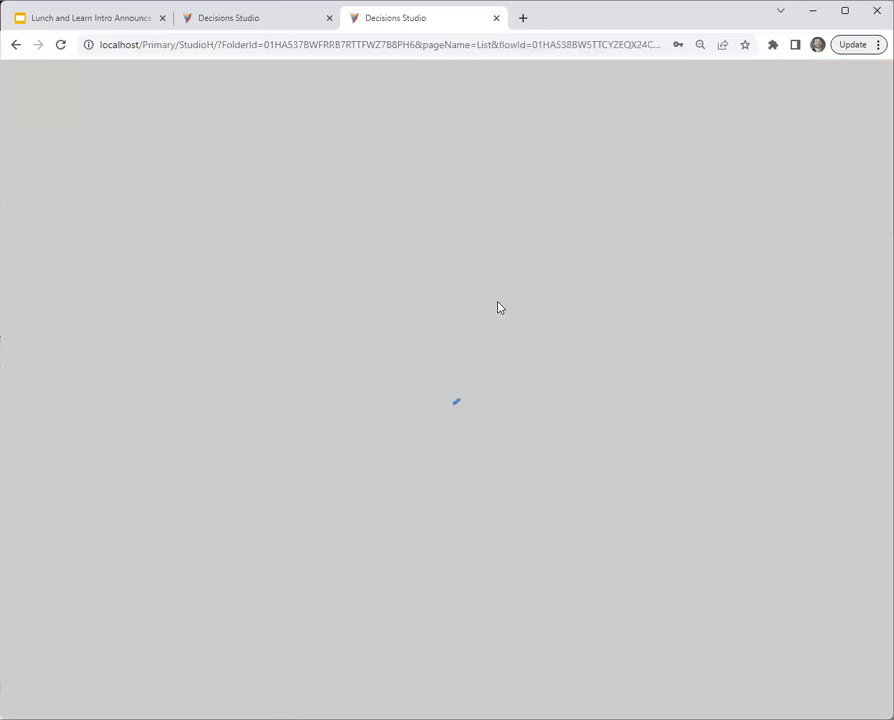
pyautogui.moveTo(366, 248); pyautogui.dragTo(502, 280)
# - Try inserting a Fetch Entities step before Create Tile Data, and delete it
pyautogui.moveTo(116, 224); pyautogui.dragTo(352, 222)
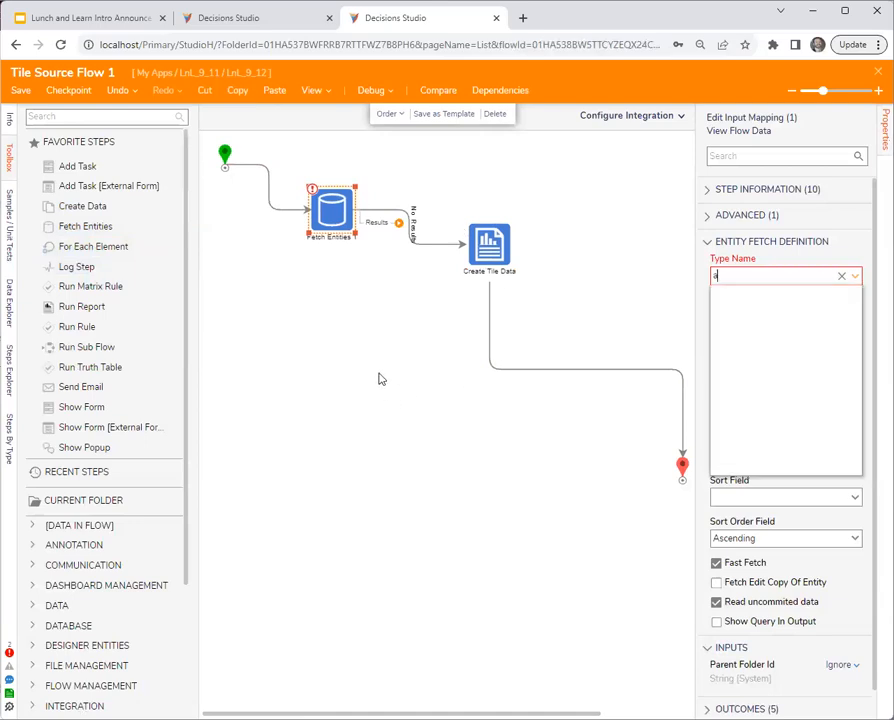
pyautogui.press('Delete')
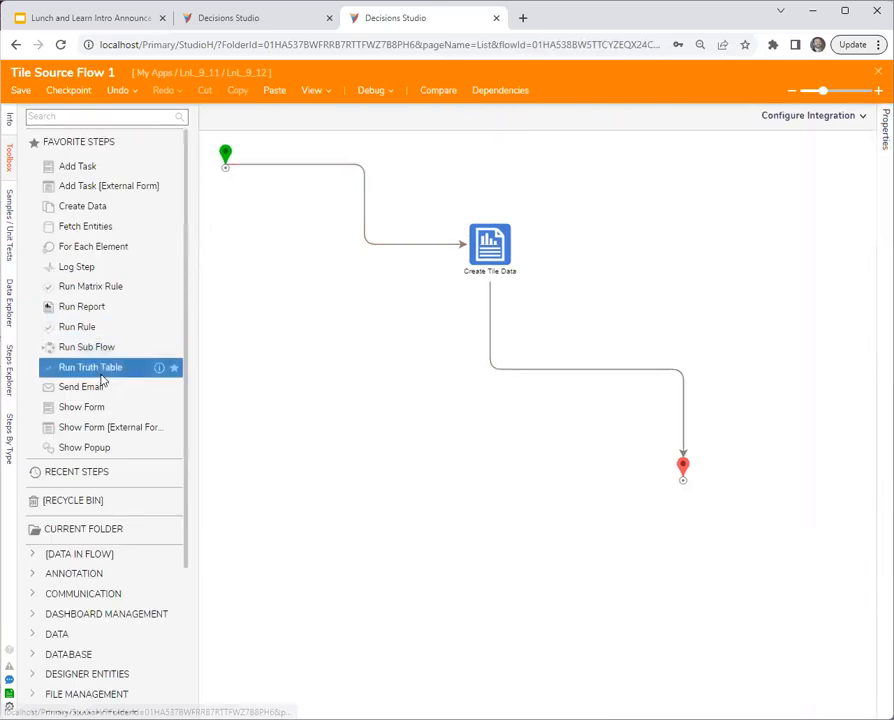
# - Insert the internal Assignment service's GetAssignmentsByUserEmail step between the flow's start and Create Tile Data
pyautogui.scroll(-4, 186, 380)
pyautogui.click(32, 542)
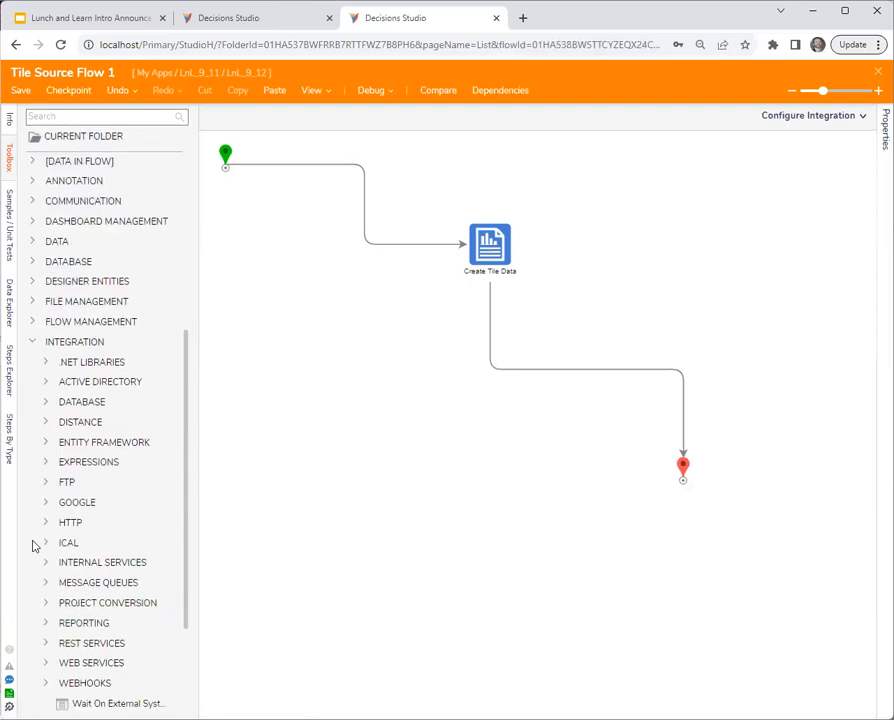
pyautogui.click(45, 563)
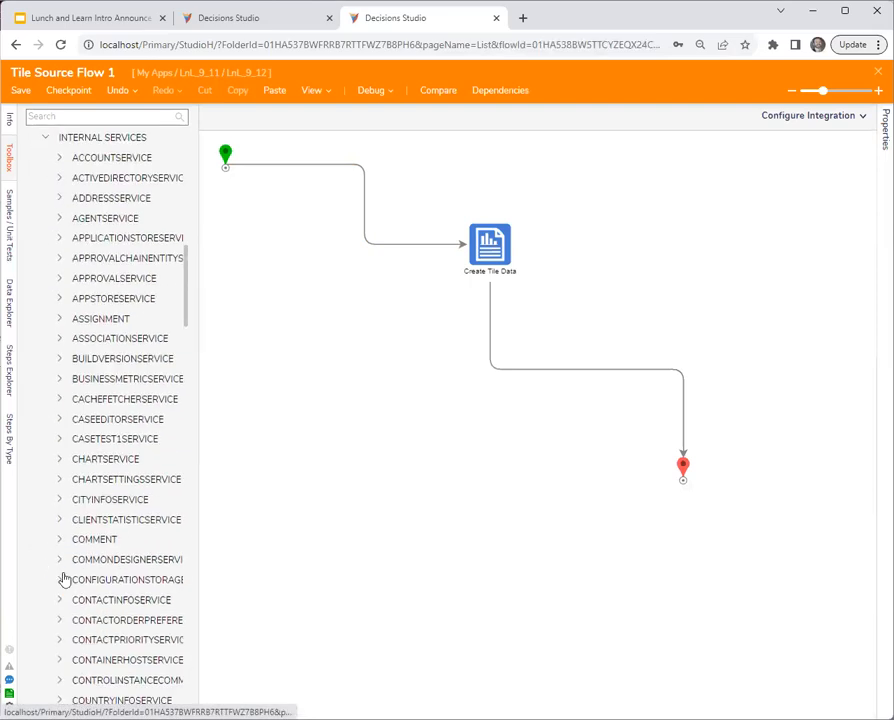
pyautogui.click(59, 319)
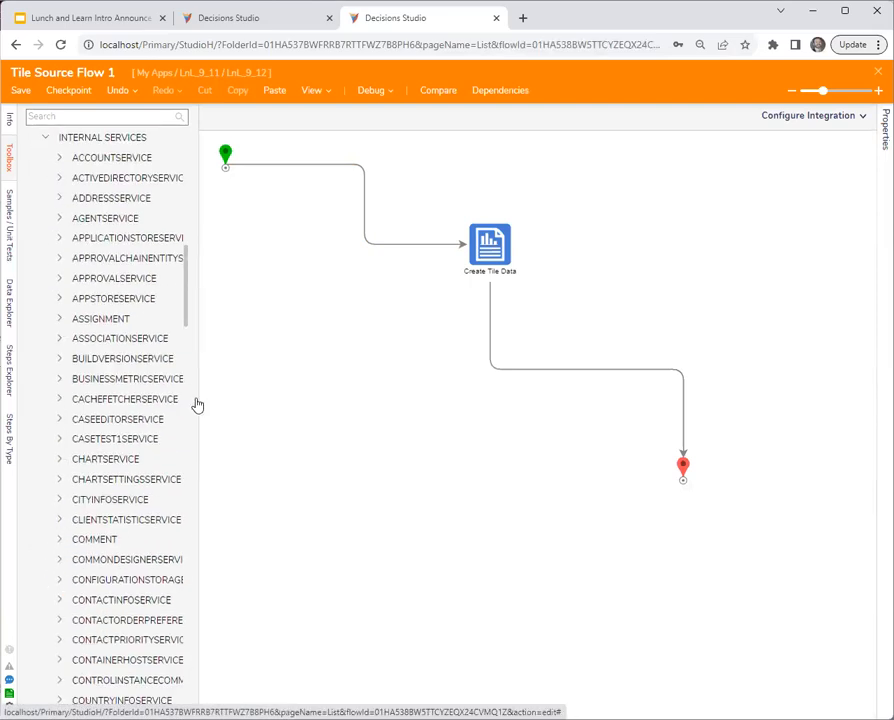
pyautogui.moveTo(198, 399); pyautogui.dragTo(290, 398)
pyautogui.scroll(-5, 194, 478)
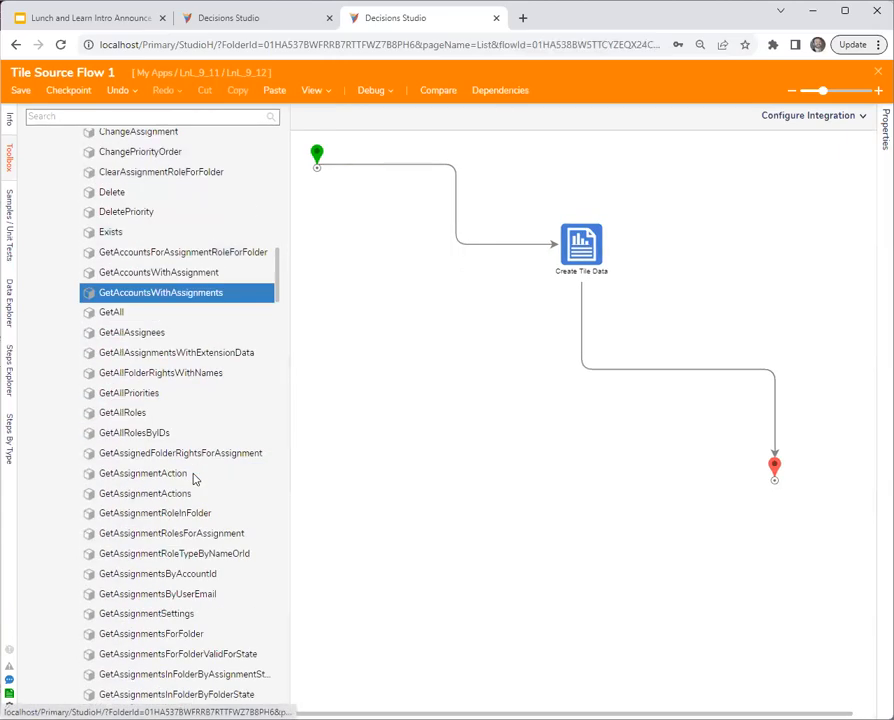
pyautogui.click(194, 478)
pyautogui.click(150, 572)
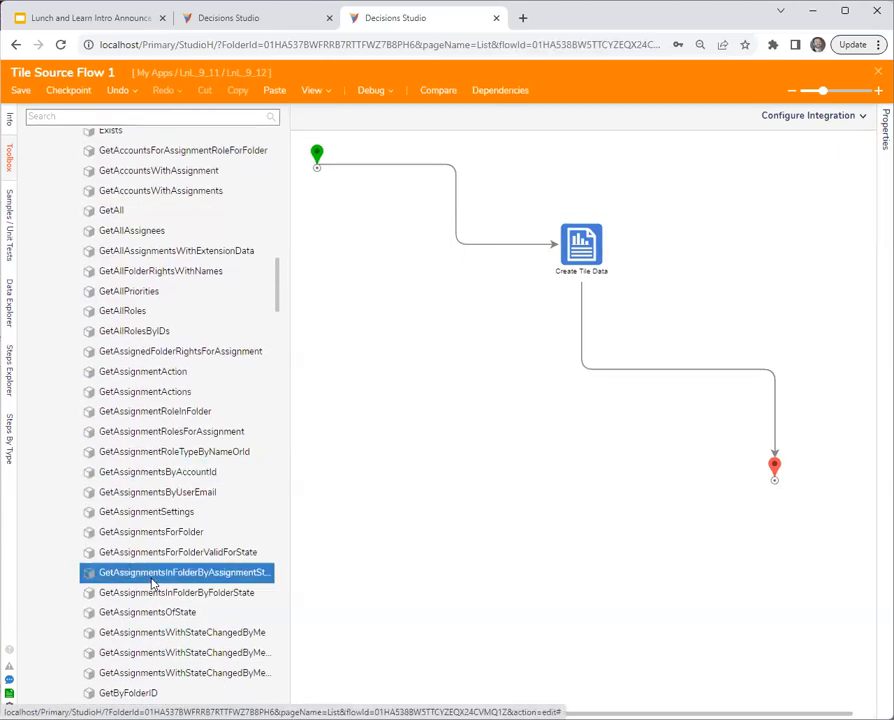
pyautogui.scroll(-1, 152, 584)
pyautogui.click(152, 584)
pyautogui.click(175, 425)
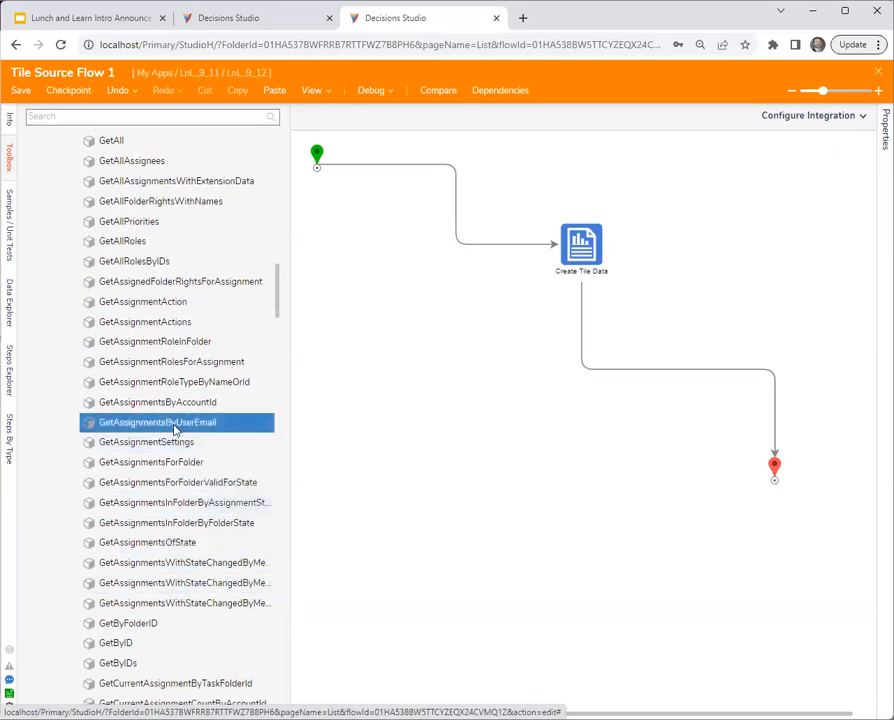
pyautogui.moveTo(170, 428); pyautogui.dragTo(436, 176)
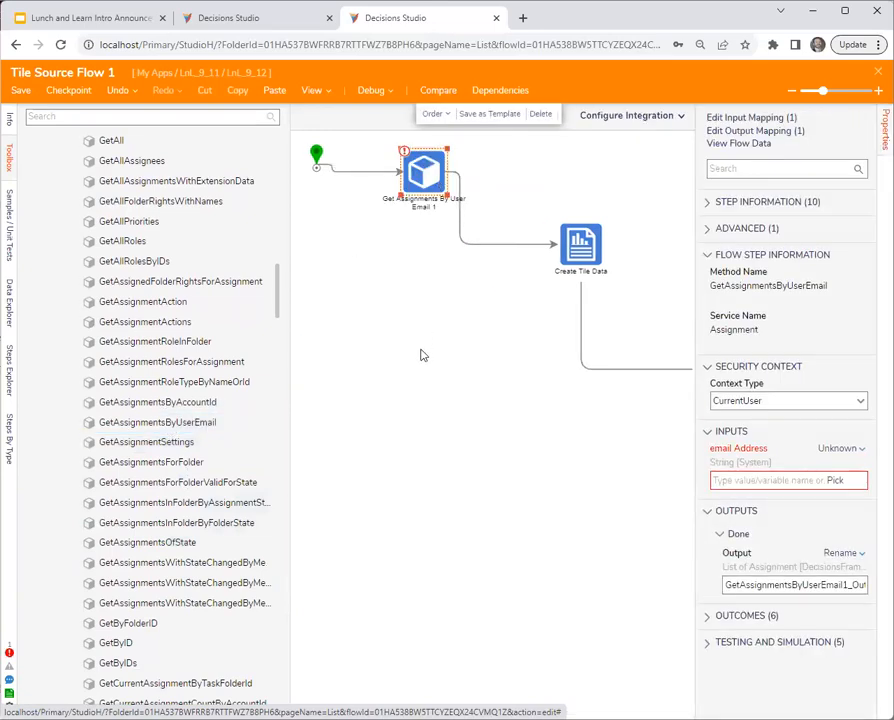
# - Map the email Address input of Get Assignments By User Email to CurrentAccount from the Flow Data
pyautogui.click(840, 449)
pyautogui.click(766, 405)
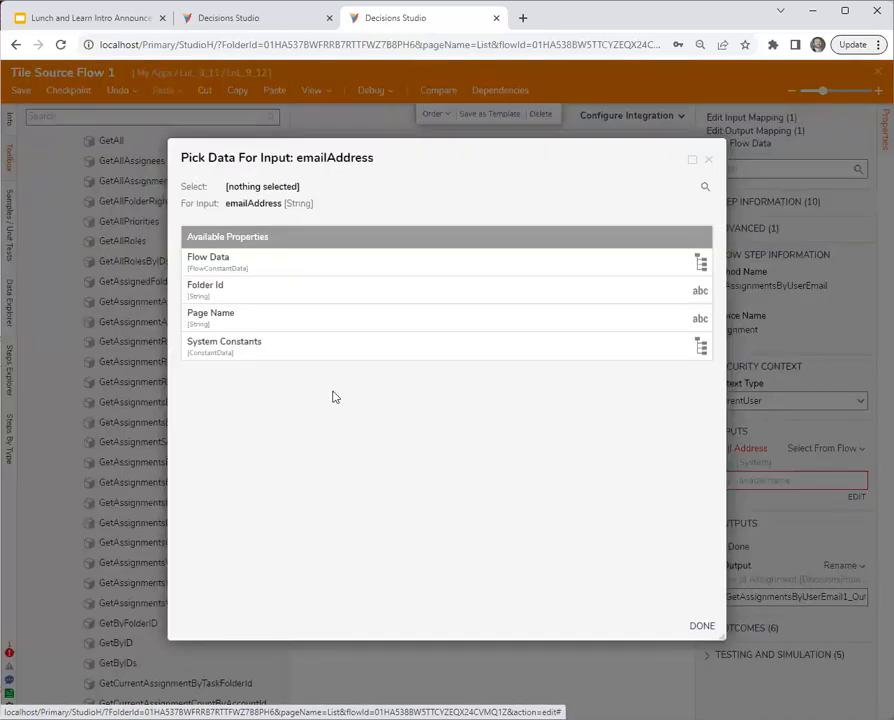
pyautogui.click(207, 262)
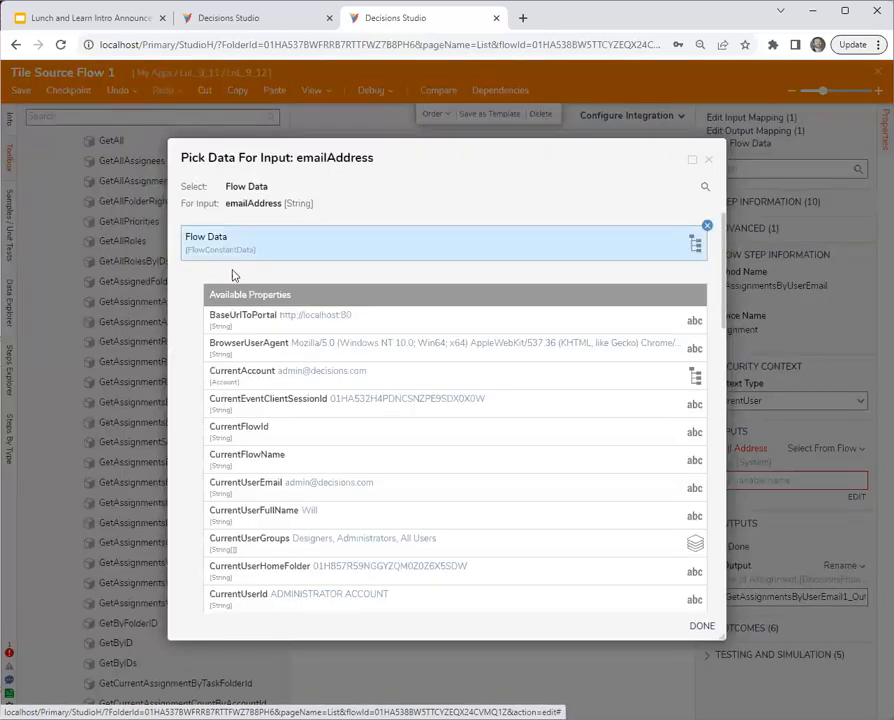
pyautogui.click(330, 376)
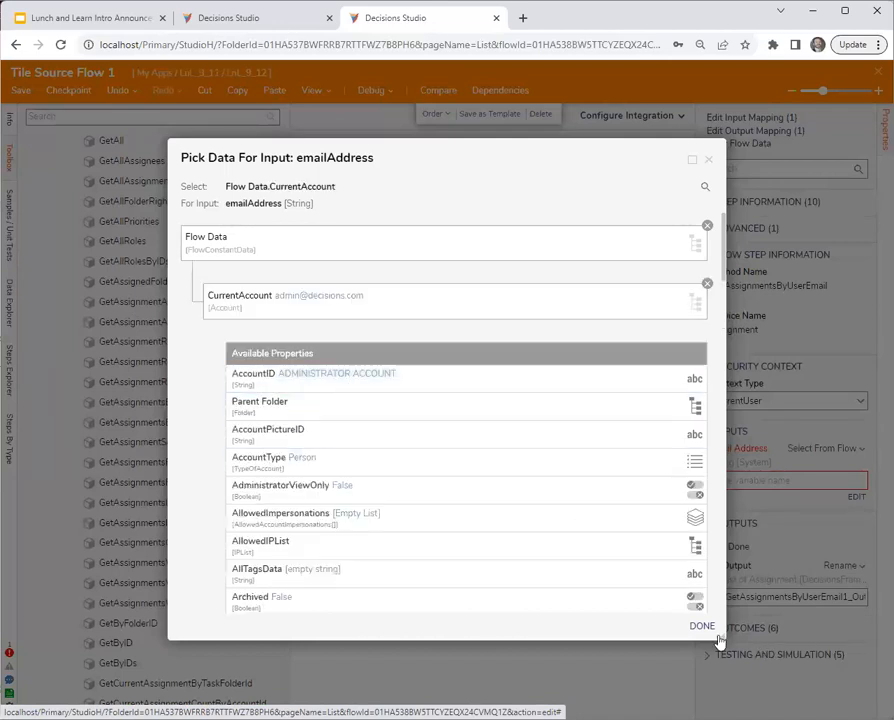
pyautogui.click(700, 627)
# - Set Line 1 of the Create Tile Data step to the constant "Number of Assignments"
pyautogui.click(589, 314)
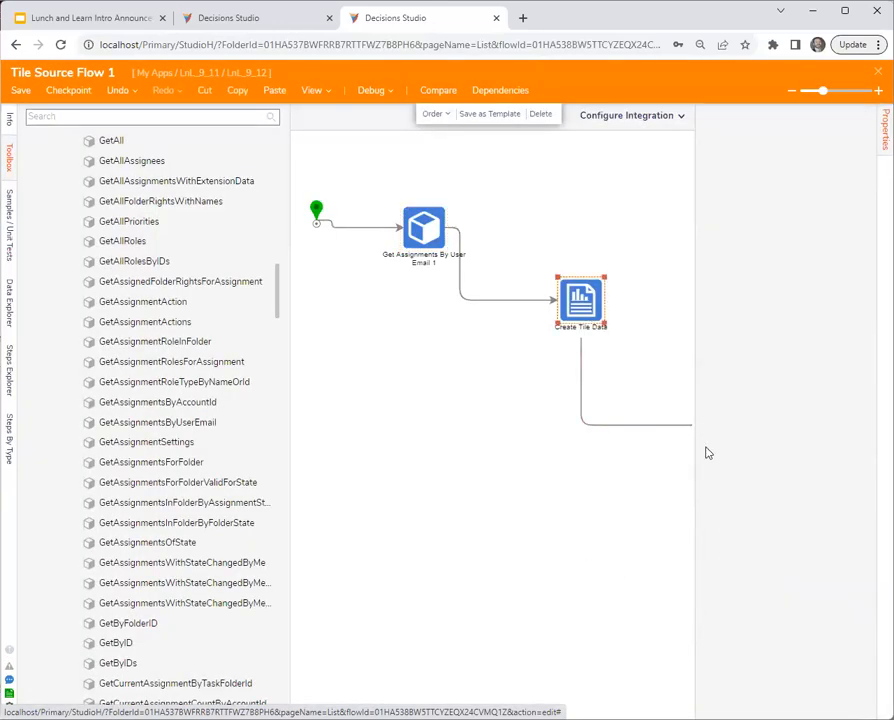
pyautogui.scroll(-3, 707, 592)
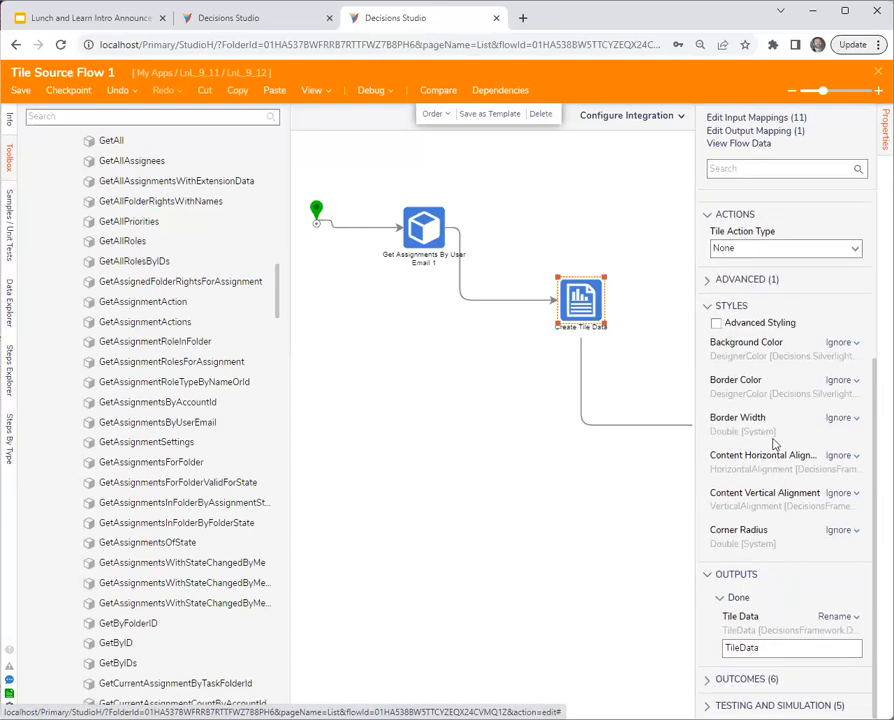
pyautogui.scroll(3, 787, 422)
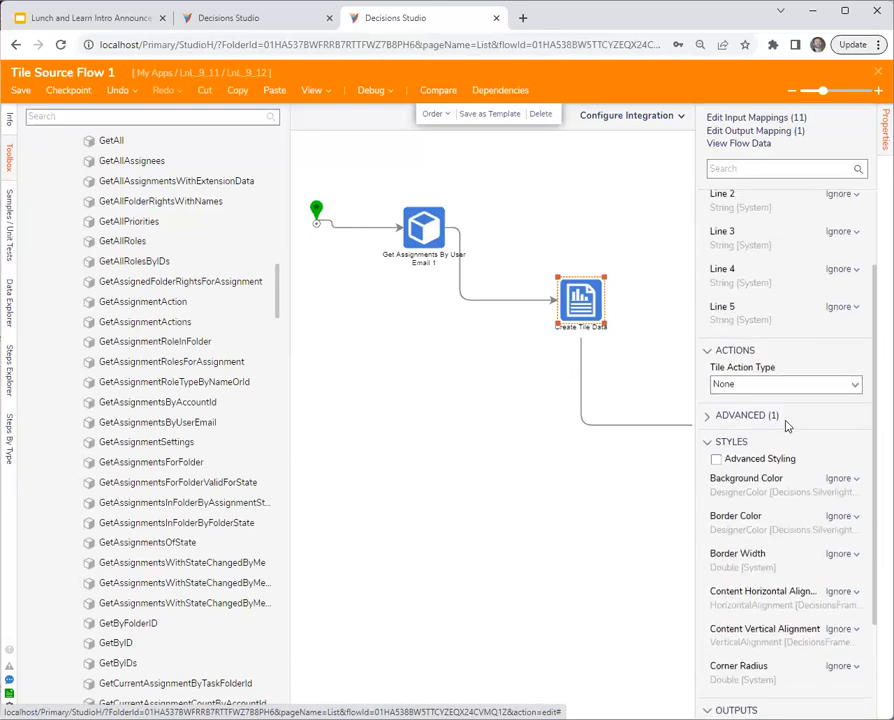
pyautogui.click(842, 265)
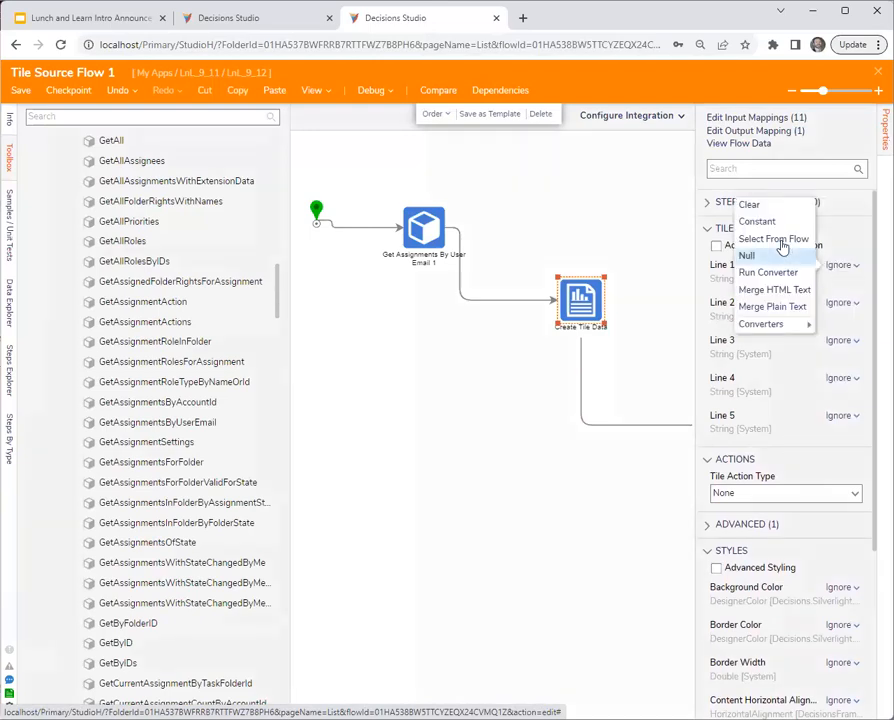
pyautogui.click(752, 221)
pyautogui.click(750, 299)
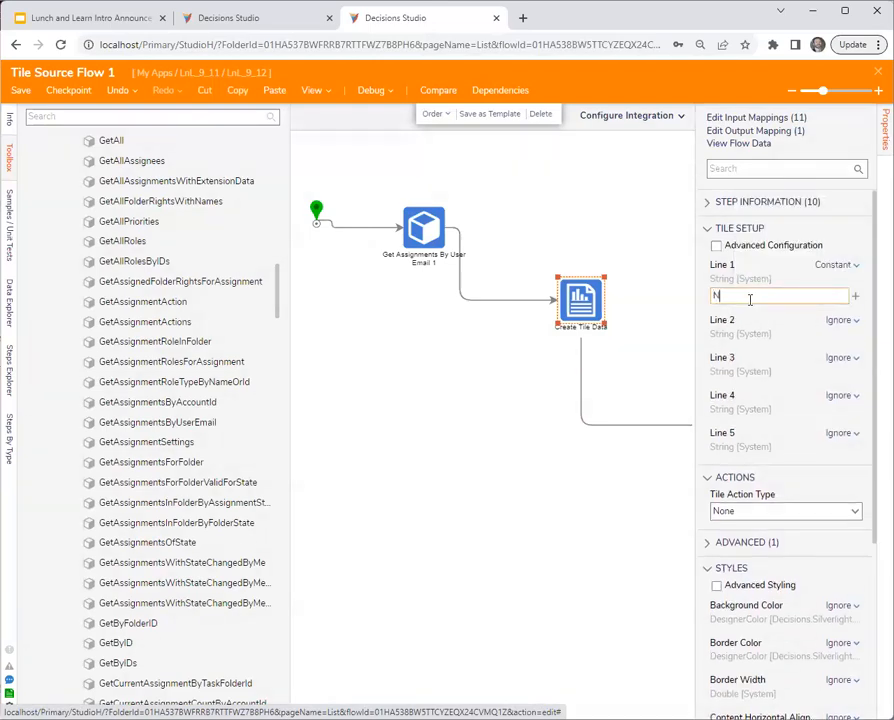
pyautogui.write('Number of Assignments')
# - Map Line 2 of the tile to the Count of the Get Assignments By User Email output, selected from the flow
pyautogui.click(840, 320)
pyautogui.click(764, 294)
pyautogui.click(233, 382)
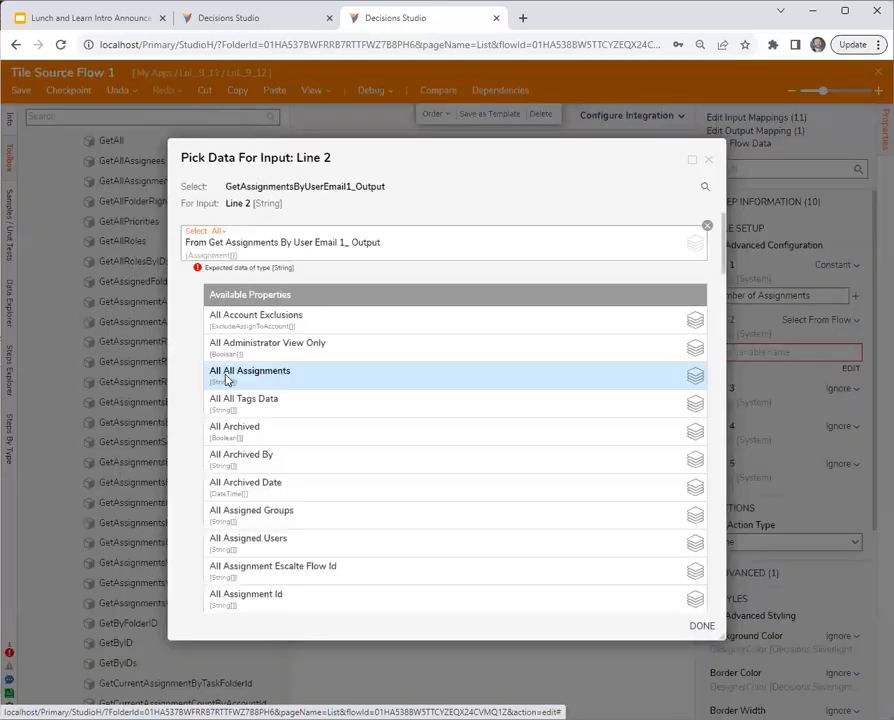
pyautogui.scroll(-10, 294, 458)
pyautogui.scroll(-15, 286, 514)
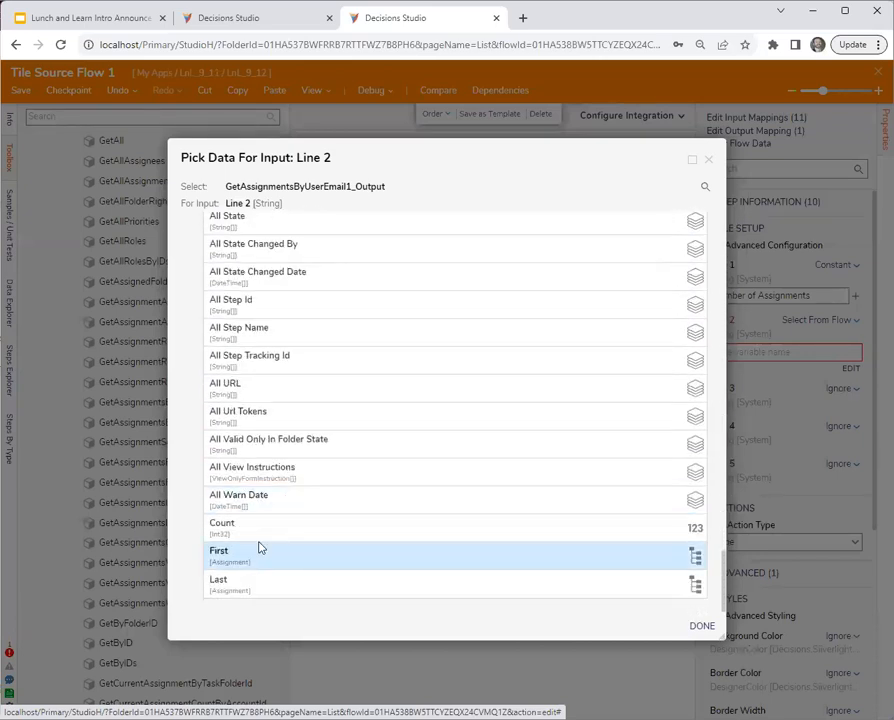
pyautogui.click(258, 528)
pyautogui.click(702, 626)
pyautogui.click(490, 466)
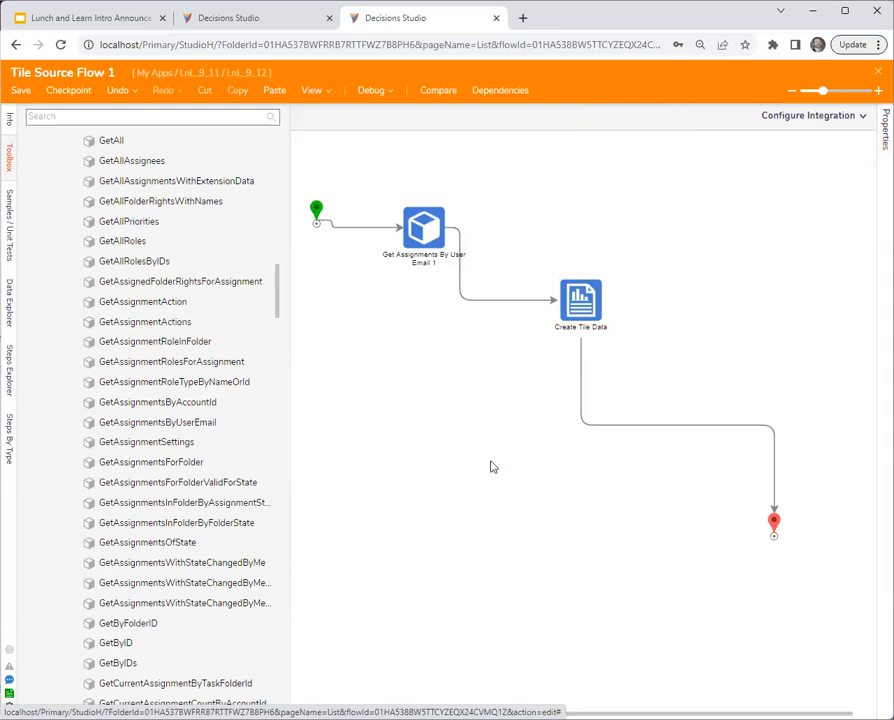
# - Shift the Create Tile Data step slightly and close the tile source flow, keeping its changes
pyautogui.moveTo(592, 312); pyautogui.dragTo(582, 314)
pyautogui.click(878, 72)
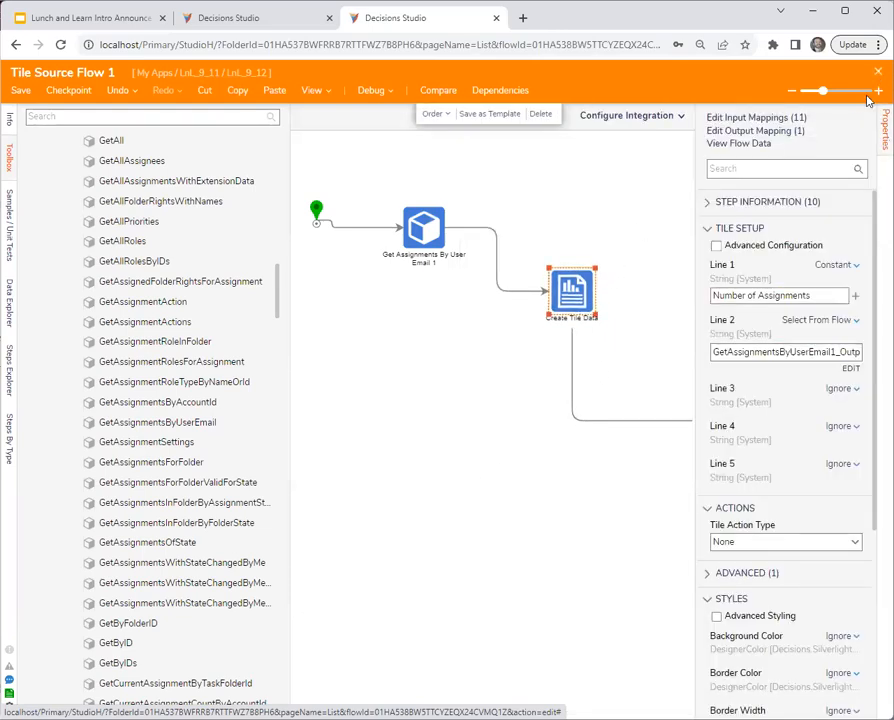
pyautogui.click(593, 452)
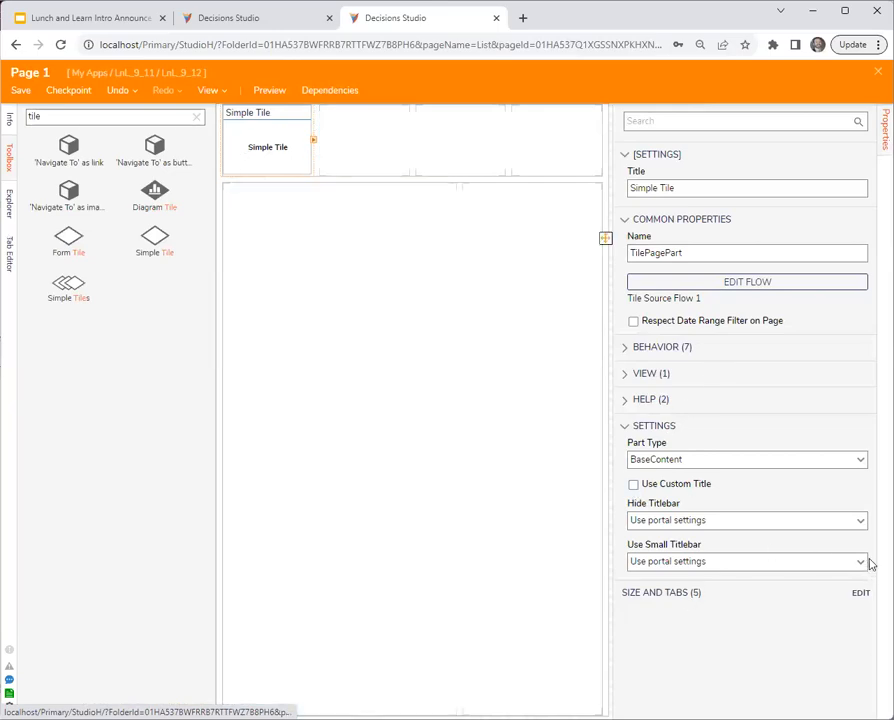
# - Set the Simple Tile's Hide Titlebar option to Yes, save the page and close it
pyautogui.click(862, 522)
pyautogui.click(687, 572)
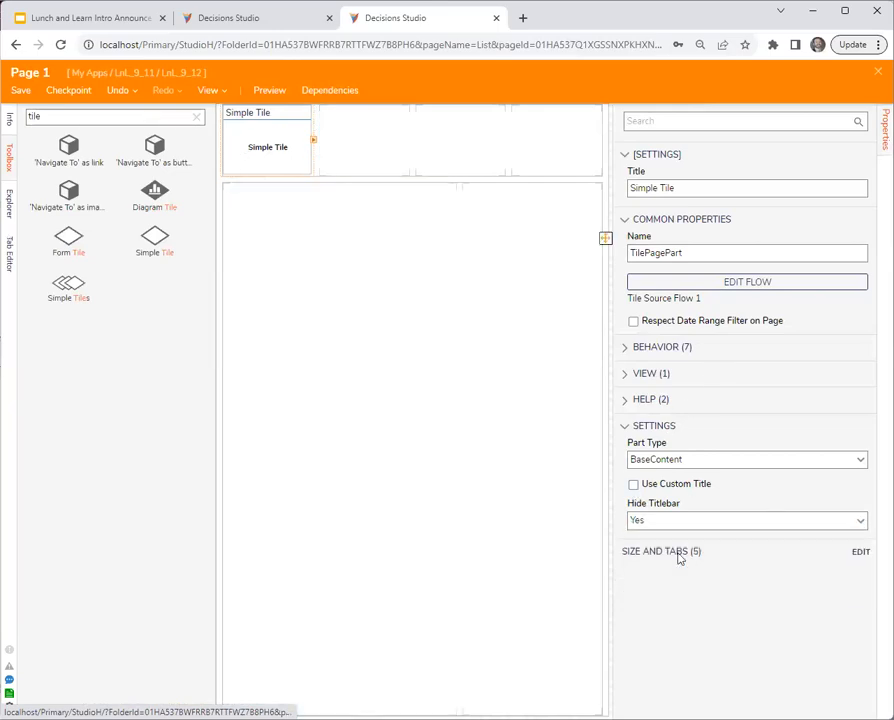
pyautogui.click(20, 95)
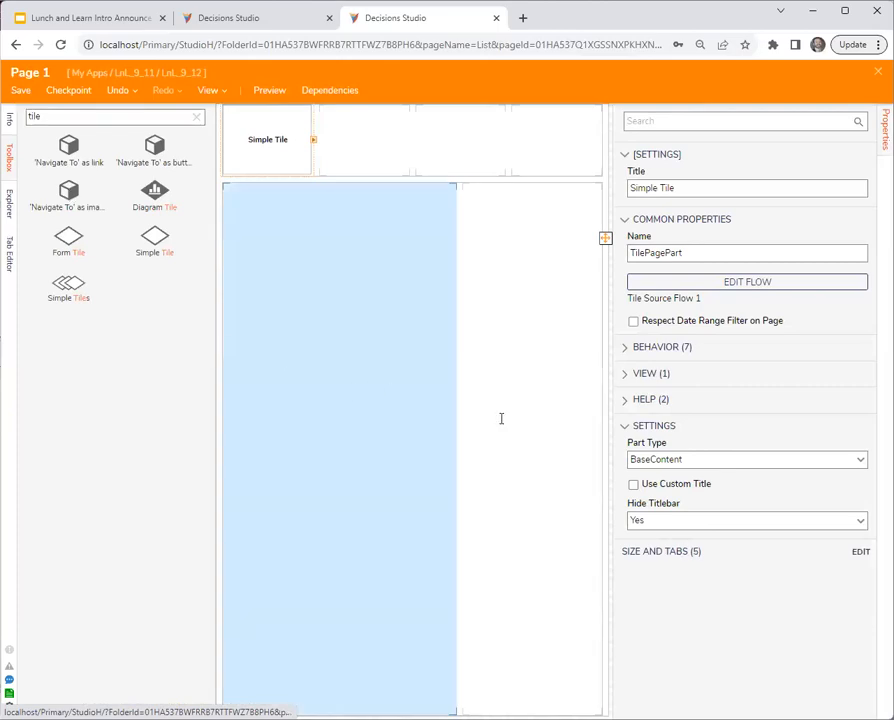
pyautogui.click(594, 448)
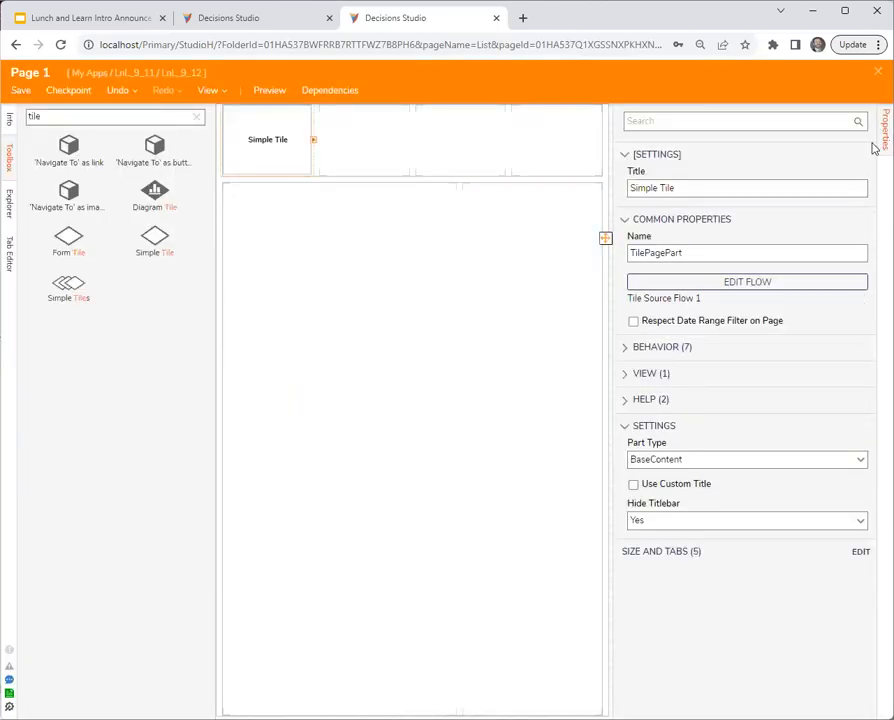
pyautogui.click(878, 72)
# - Add a page/dashboard named "asdf" to the asdf folder, using the existing Page 1
pyautogui.click(124, 252)
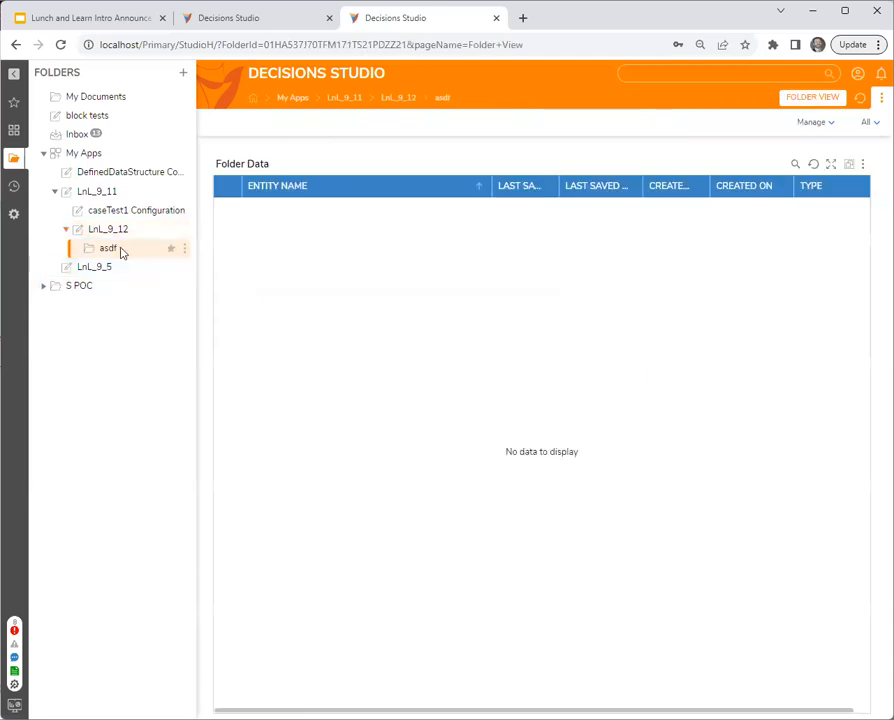
pyautogui.click(184, 248)
pyautogui.moveTo(252, 278)
pyautogui.moveTo(425, 430)
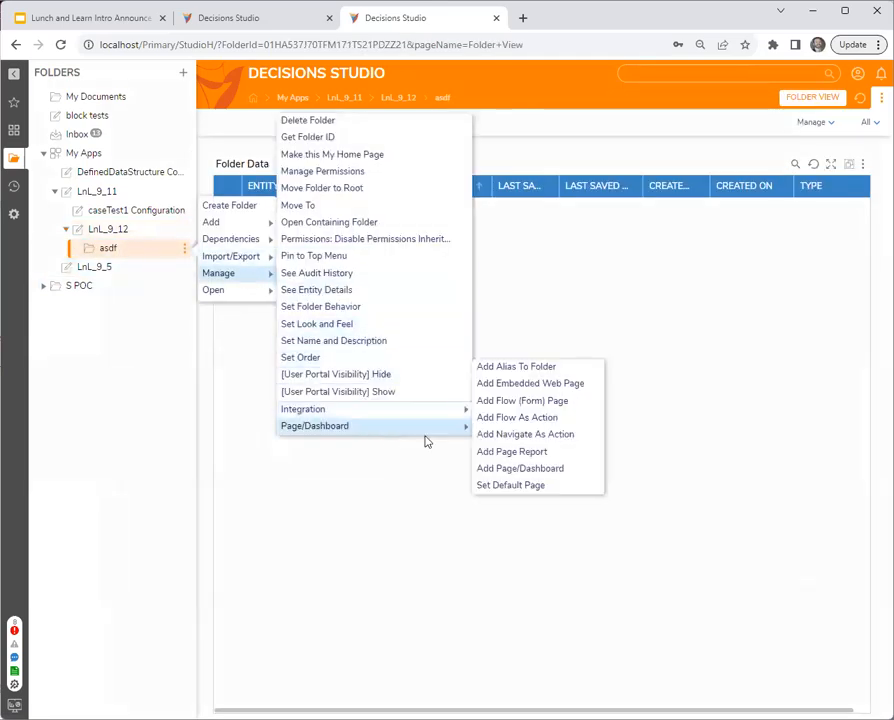
pyautogui.click(522, 469)
pyautogui.click(448, 310)
pyautogui.write('asdf')
pyautogui.click(436, 338)
pyautogui.click(362, 328)
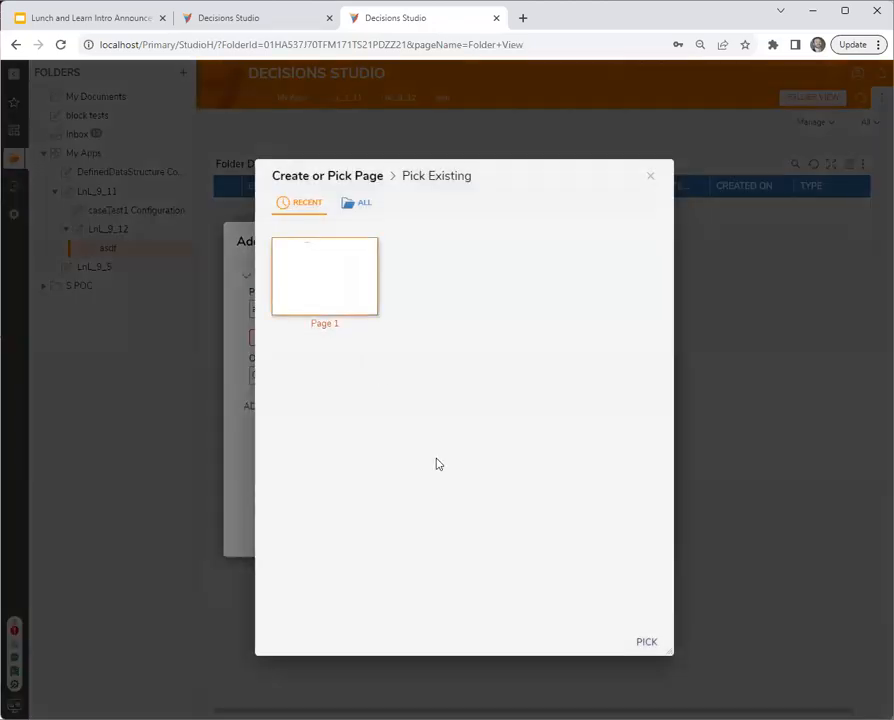
pyautogui.click(642, 641)
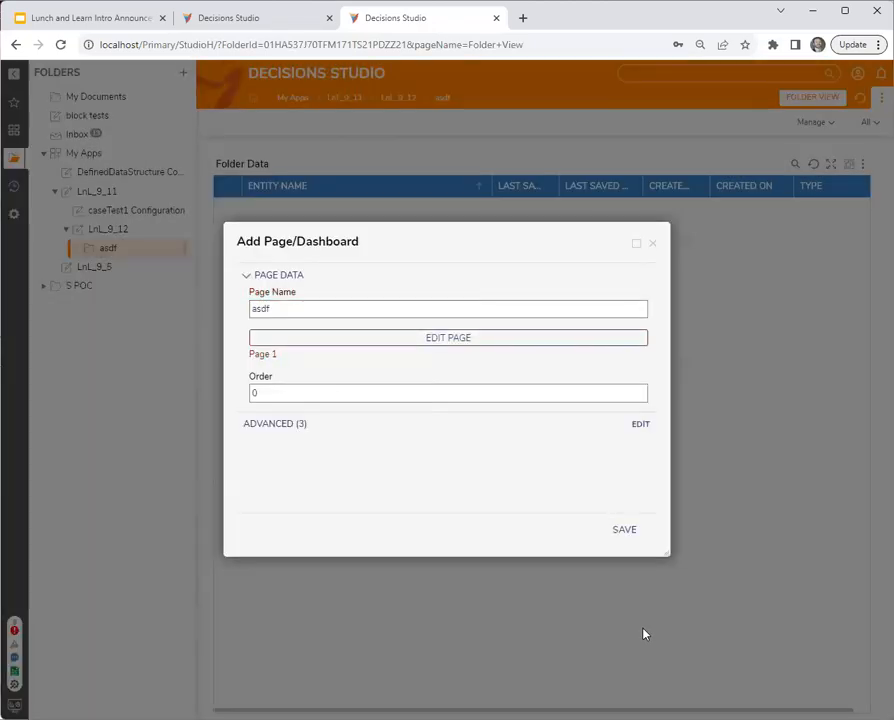
pyautogui.click(630, 534)
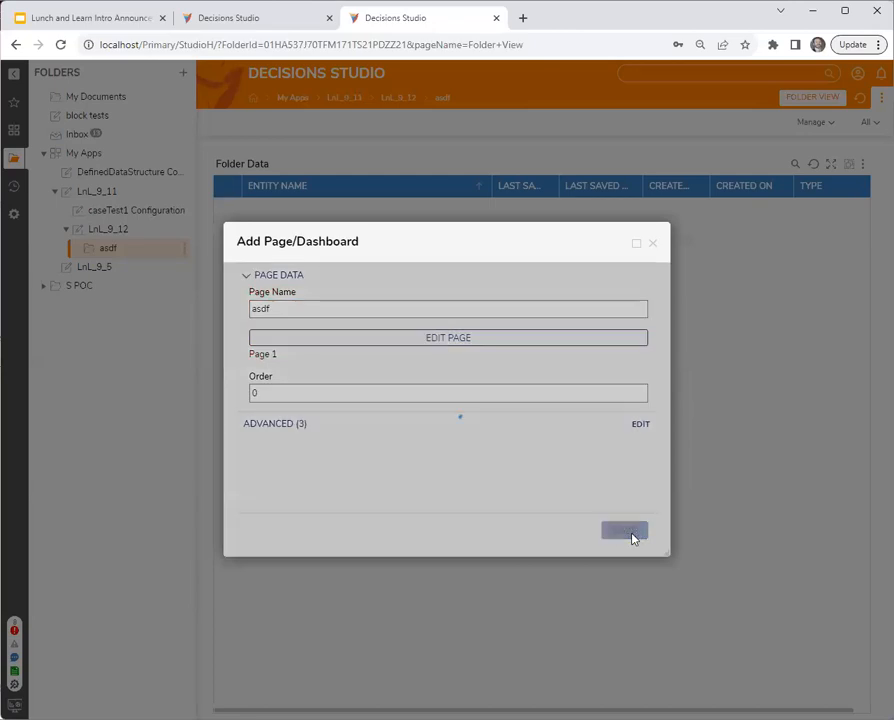
# - Examine the assignments tile on the asdf folder's page, reopening the folder to reload it
pyautogui.click(130, 230)
pyautogui.click(127, 250)
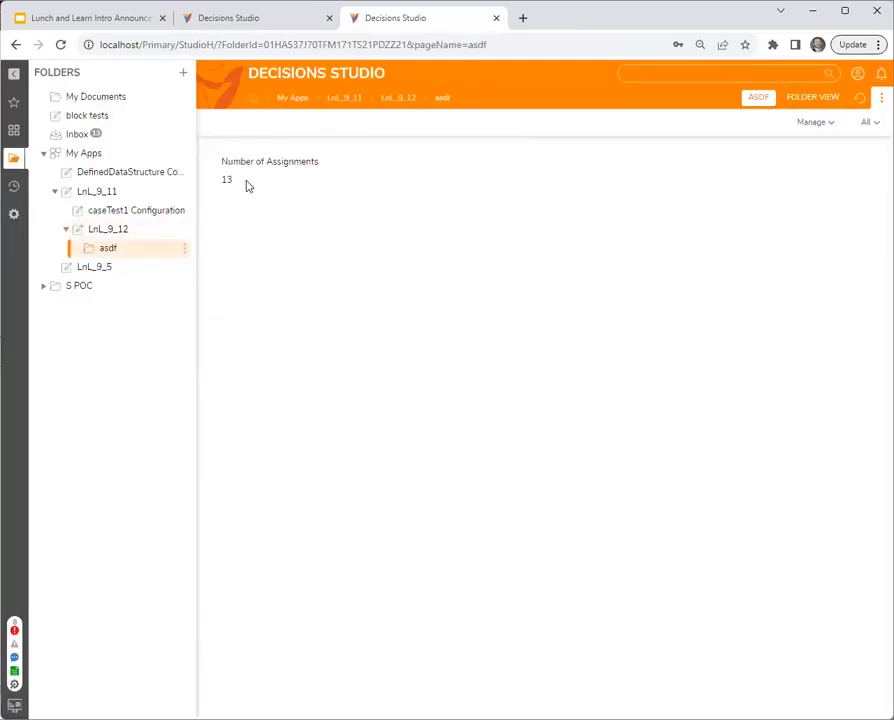
pyautogui.click(112, 236)
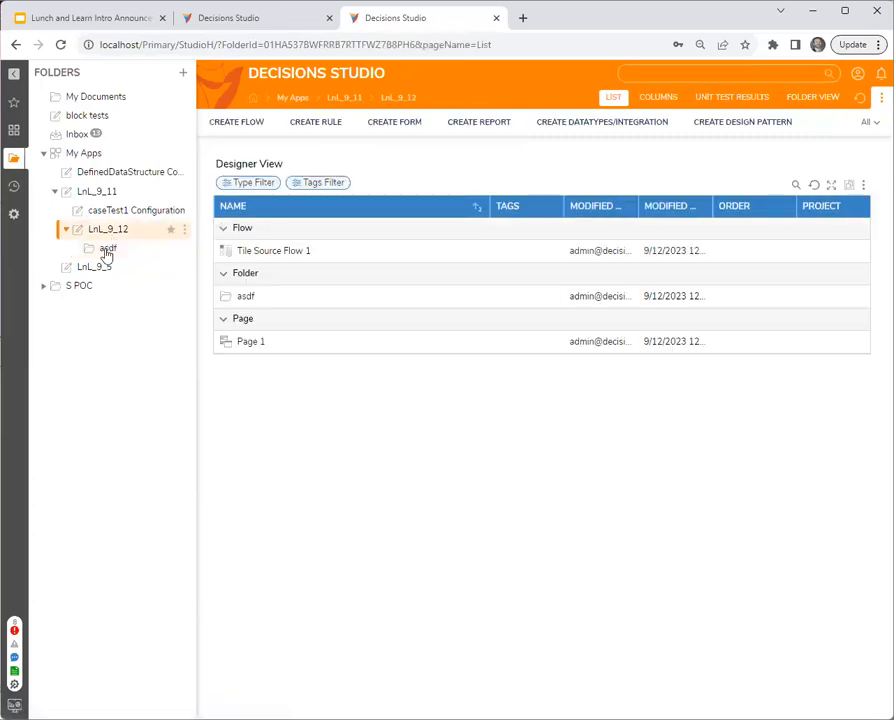
pyautogui.click(106, 250)
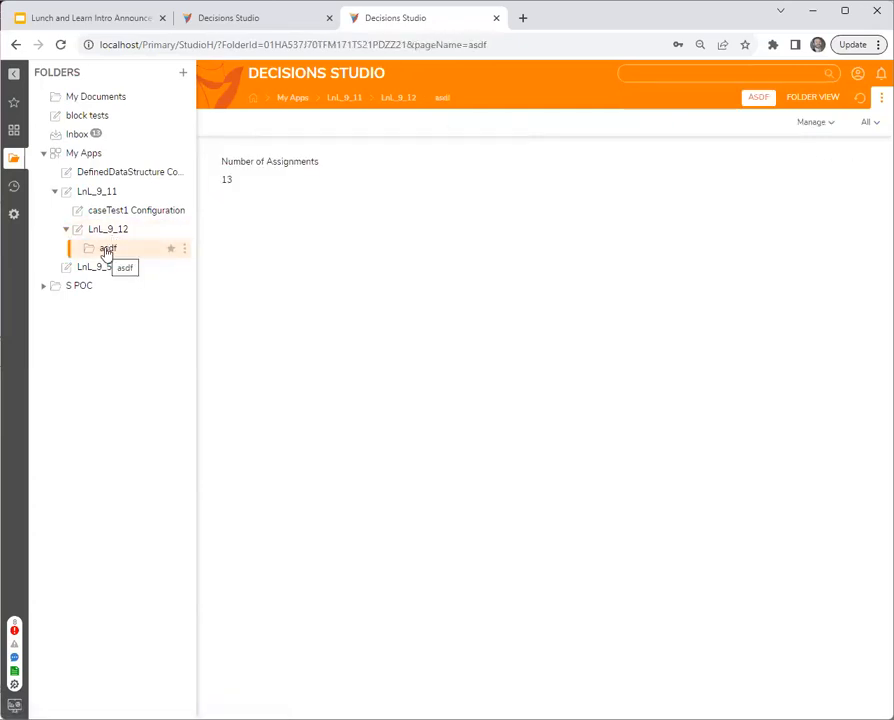
# - Reopen Page 1 from the LnL_9_12 folder and examine the Simple Tile's behavior and other properties with the properties area widened
pyautogui.click(107, 232)
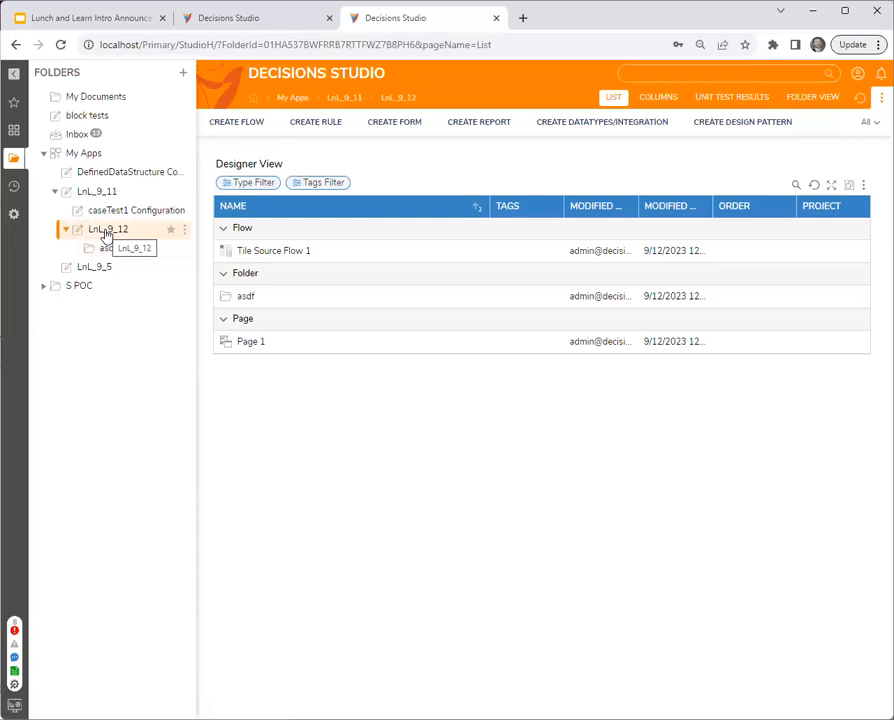
pyautogui.doubleClick(254, 344)
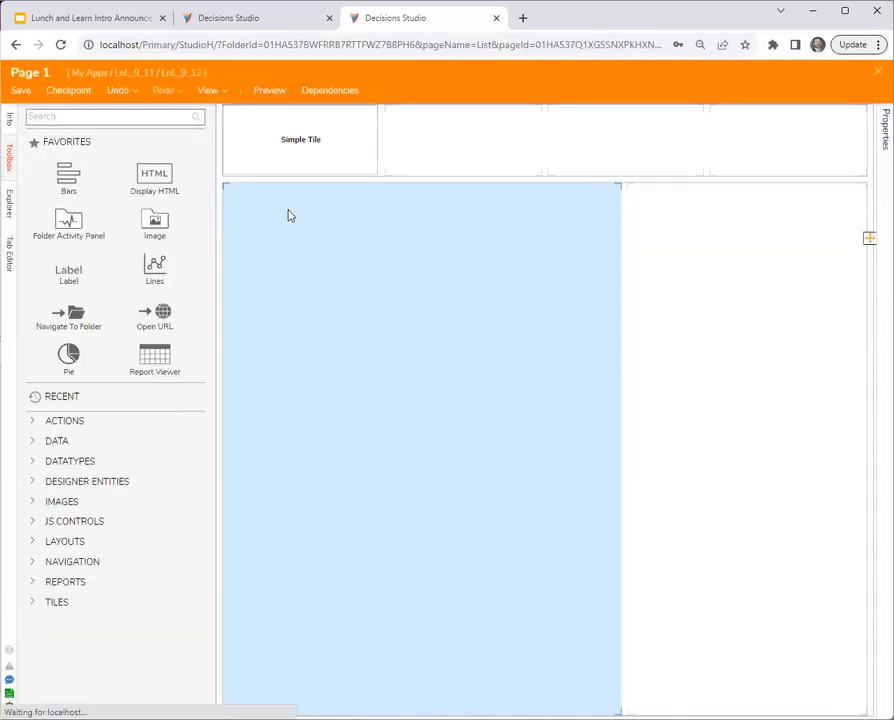
pyautogui.click(302, 160)
pyautogui.click(729, 349)
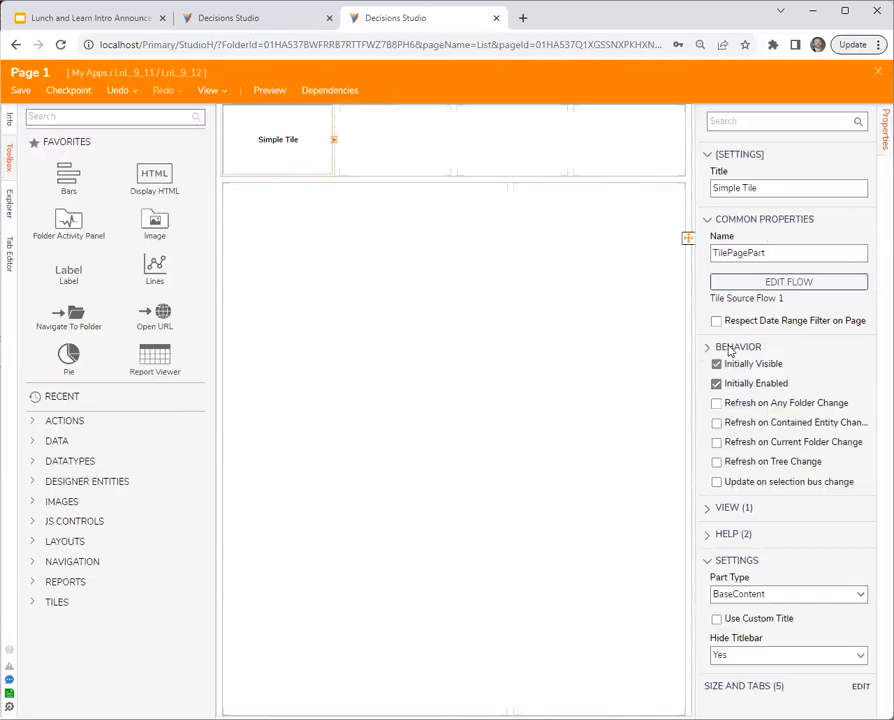
pyautogui.moveTo(696, 413); pyautogui.dragTo(604, 418)
pyautogui.click(270, 140)
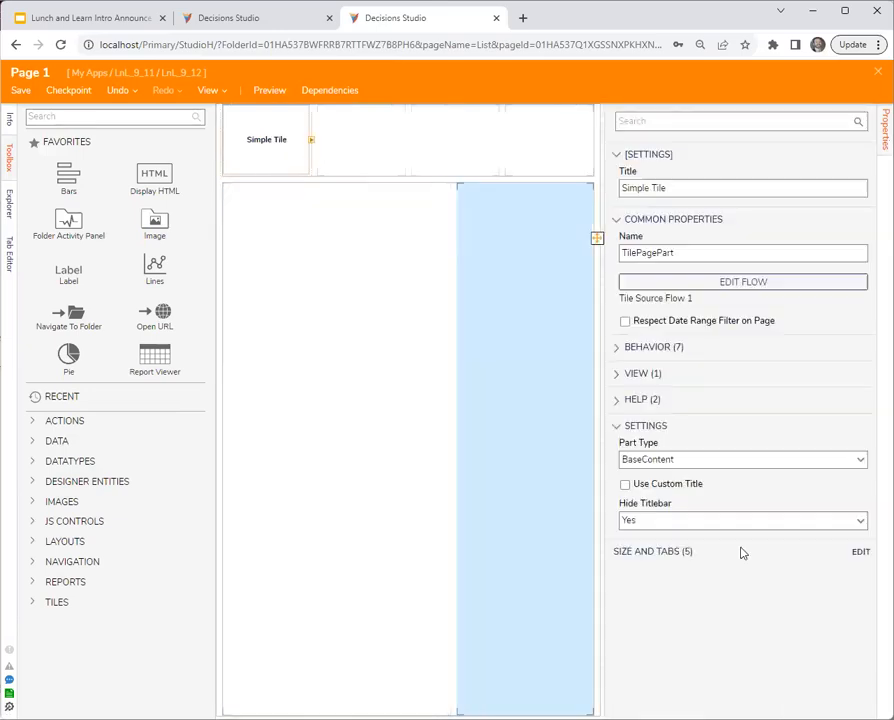
# - Review the Simple Tile's view settings and behavior refresh options, and close Page 1
pyautogui.click(640, 376)
pyautogui.click(638, 373)
pyautogui.click(643, 349)
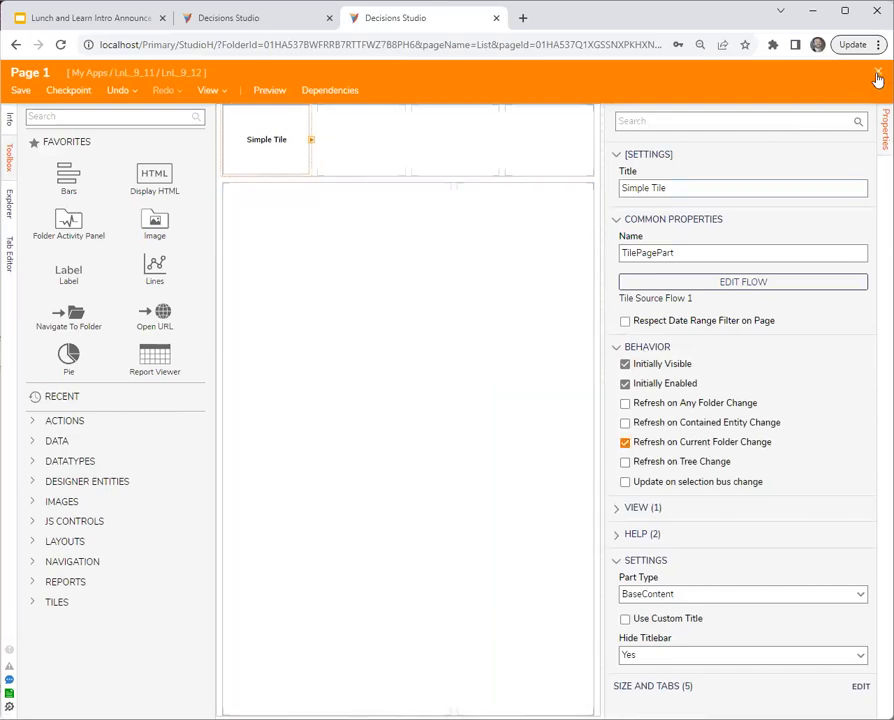
pyautogui.click(877, 80)
pyautogui.click(596, 454)
# - Open Flow 2 from the My Apps folder and search the available steps for "send folder", widening the results area
pyautogui.click(257, 24)
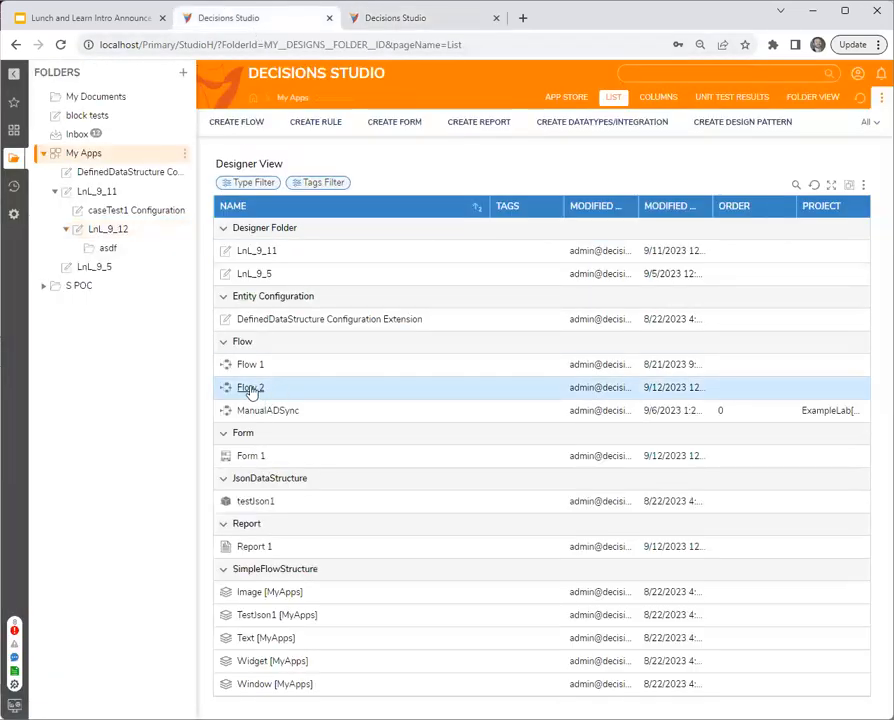
pyautogui.click(250, 390)
pyautogui.click(340, 262)
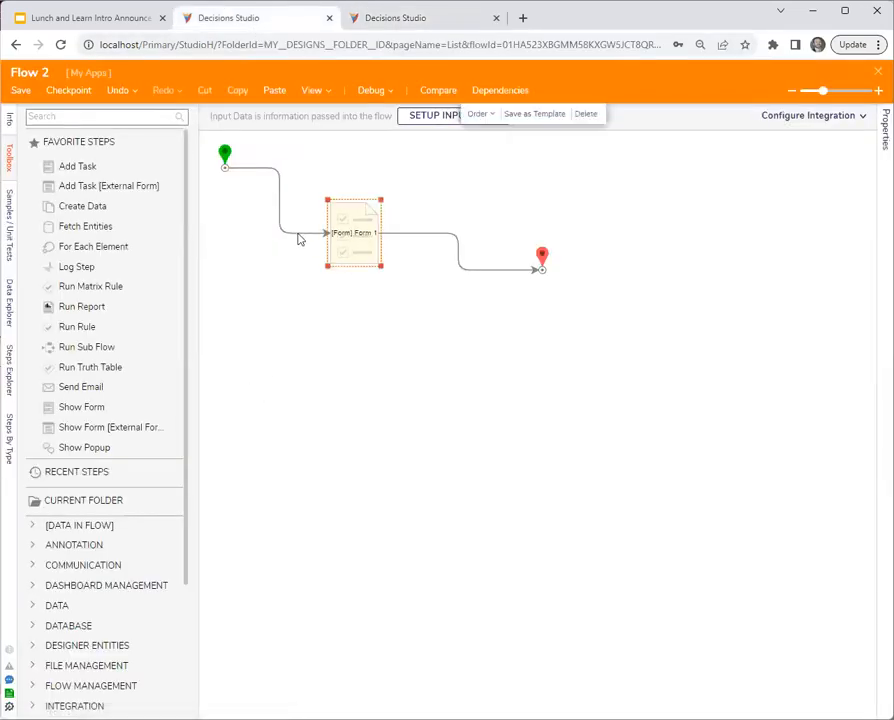
pyautogui.click(104, 118)
pyautogui.write('send folder')
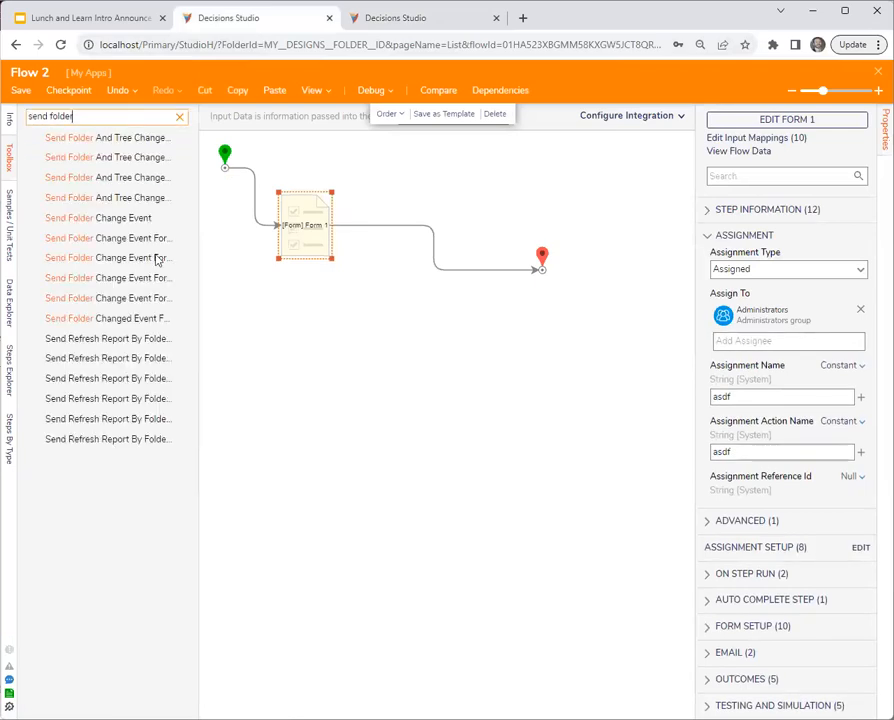
pyautogui.moveTo(197, 467); pyautogui.dragTo(306, 472)
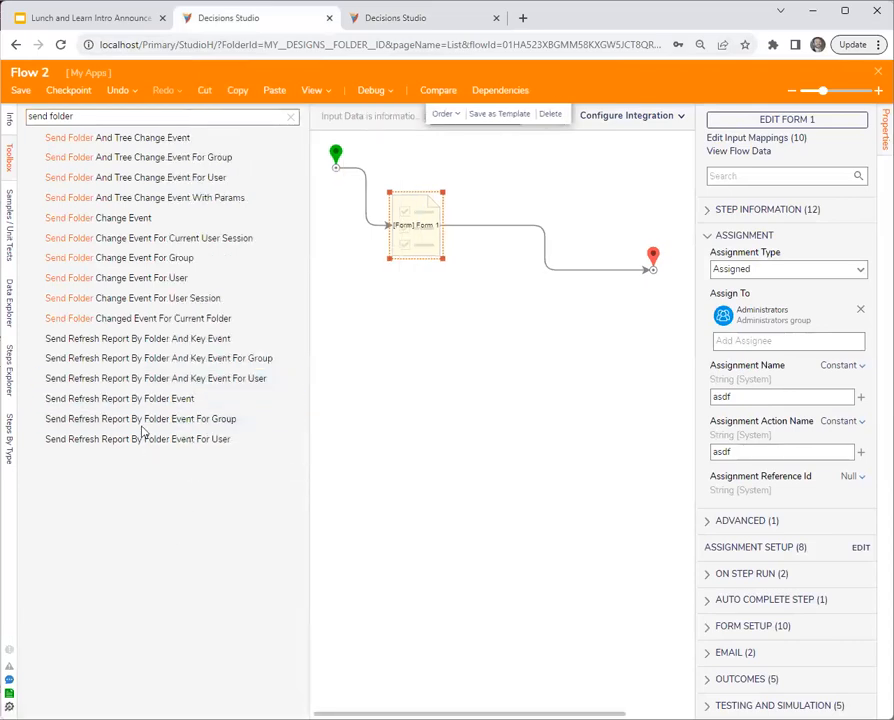
# - Search the available flow steps for "refresh" and for "change"
pyautogui.tripleClick(97, 118)
pyautogui.press('BackSpace')
pyautogui.write('refresh')
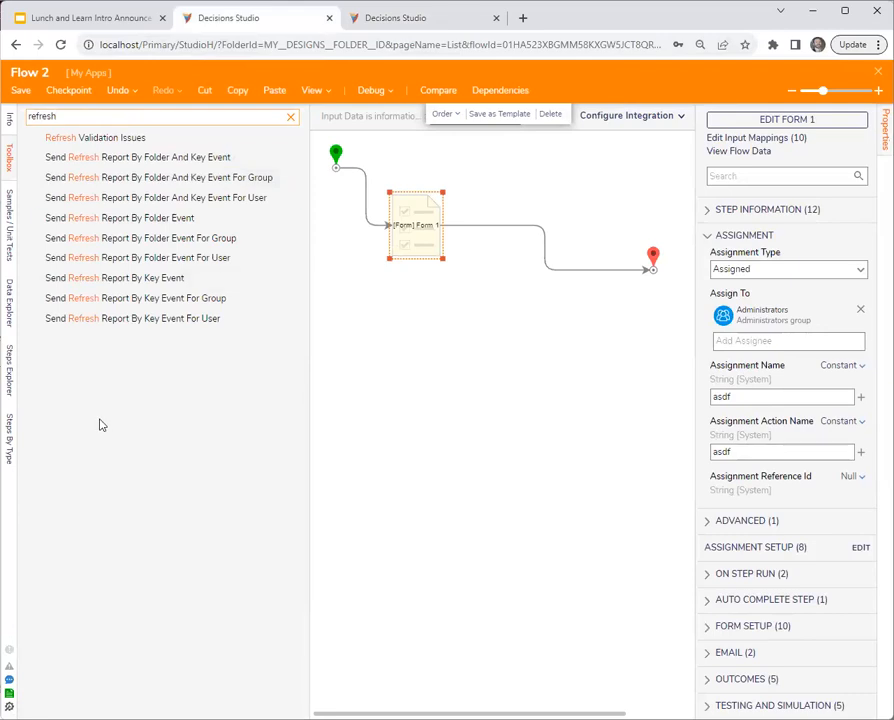
pyautogui.doubleClick(90, 115)
pyautogui.write('change')
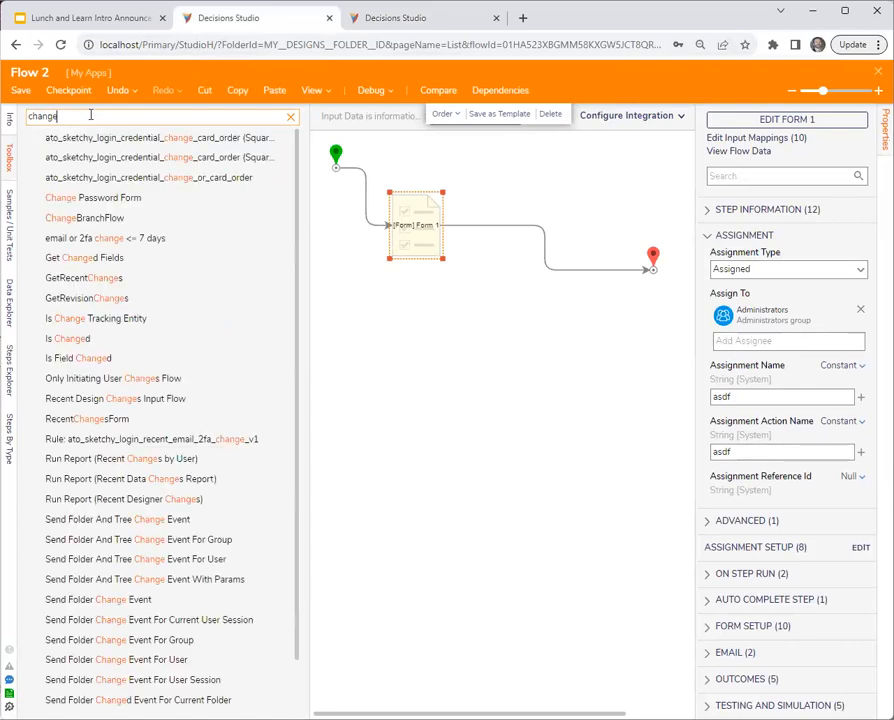
pyautogui.scroll(-1, 140, 400)
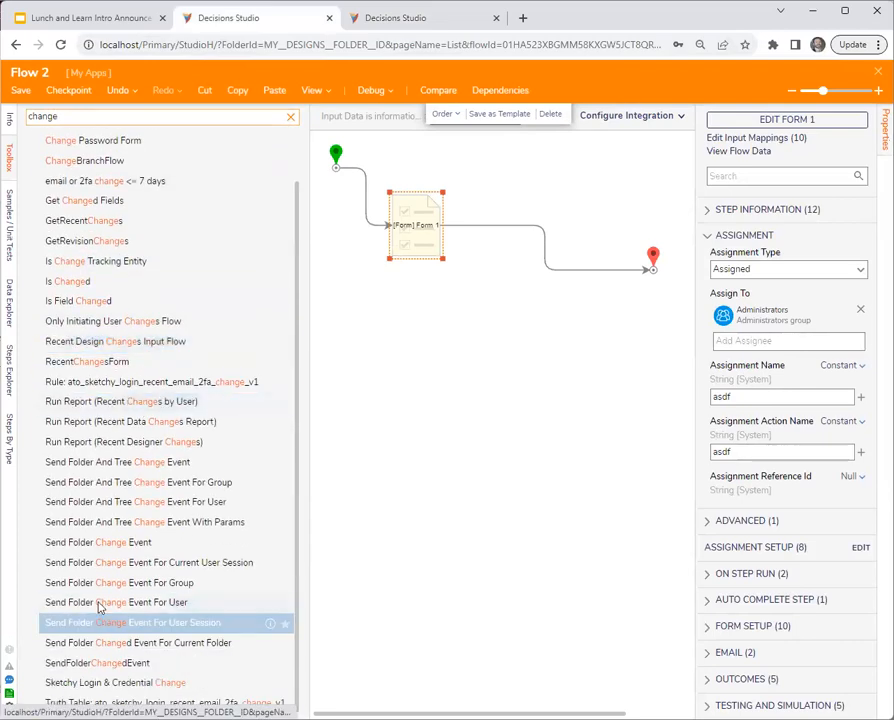
pyautogui.moveTo(104, 548); pyautogui.dragTo(545, 243)
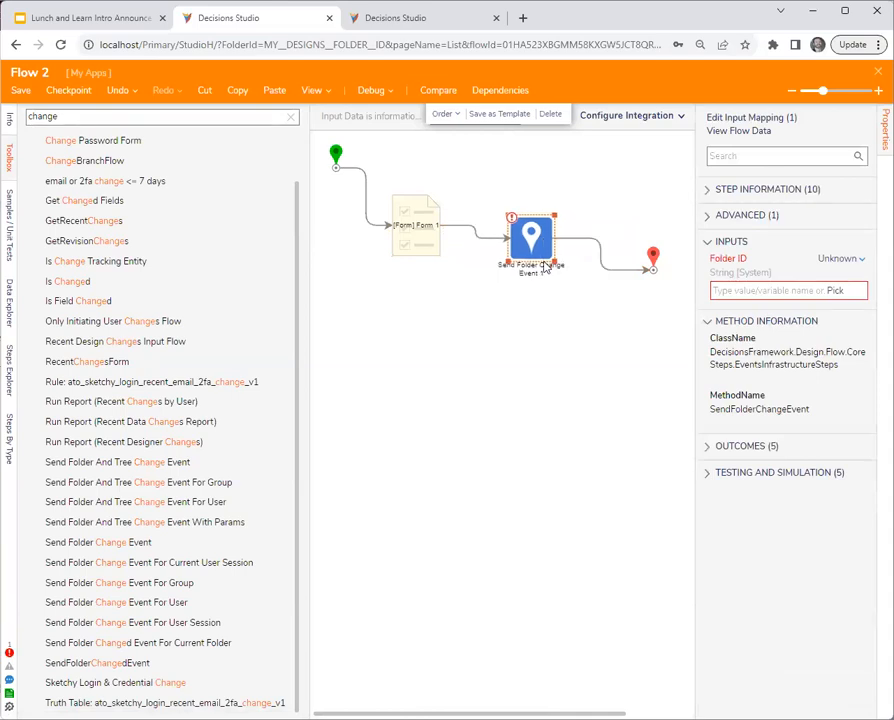
pyautogui.press('Delete')
# - Insert a Send Folder Change Event step ahead of Form 1 in Flow 2, with its Folder ID input mapped as Constant
pyautogui.moveTo(435, 237); pyautogui.dragTo(528, 274)
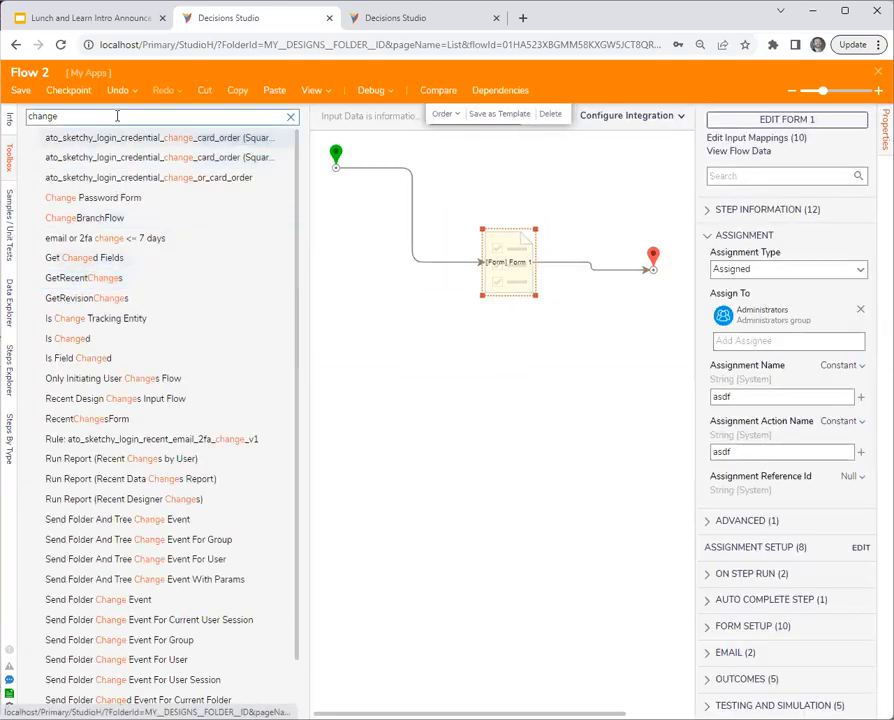
pyautogui.moveTo(78, 600); pyautogui.dragTo(410, 240)
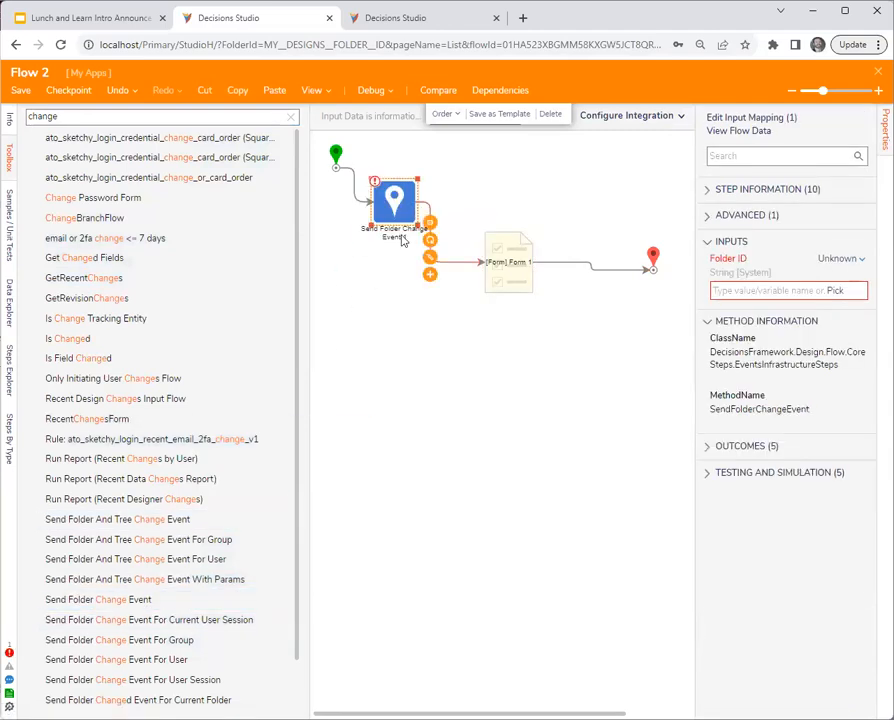
pyautogui.click(840, 258)
pyautogui.click(752, 254)
# - Set the Send Folder Change Event's Folder ID to the asdf folder's ID copied from that folder's URL, and save Flow 2
pyautogui.click(396, 17)
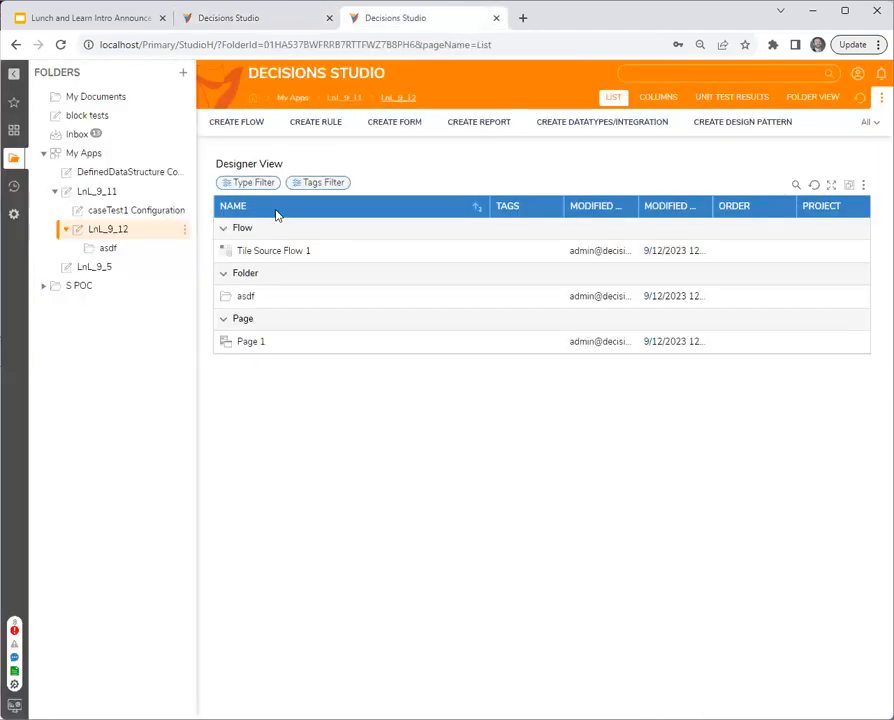
pyautogui.click(145, 248)
pyautogui.moveTo(267, 44); pyautogui.dragTo(404, 55)
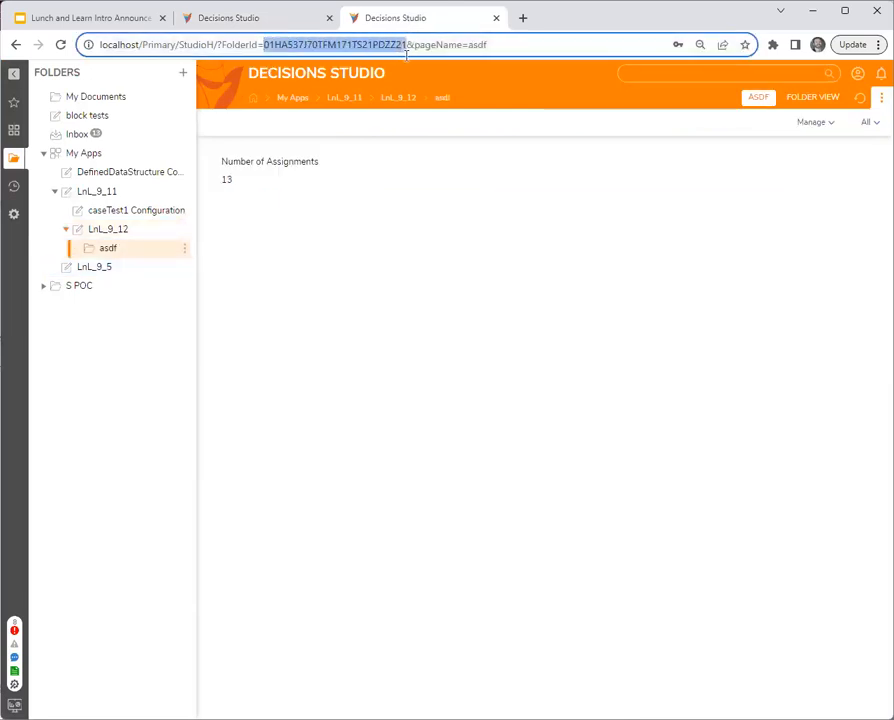
pyautogui.click(186, 7)
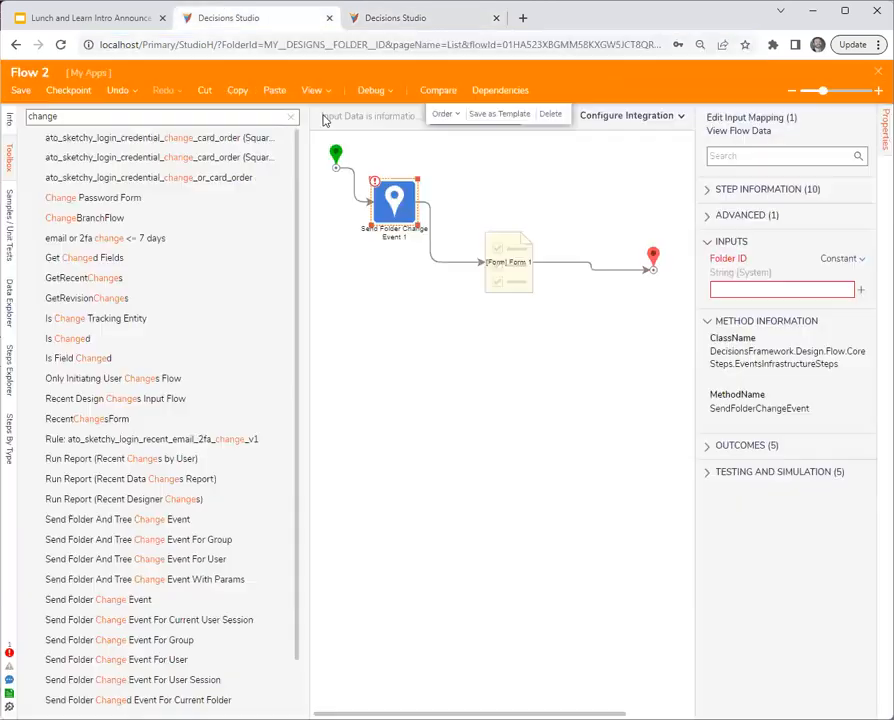
pyautogui.click(739, 292)
pyautogui.write('01HA537J70TFM171TS21PDZZ21')
pyautogui.click(504, 384)
pyautogui.click(22, 91)
pyautogui.click(592, 454)
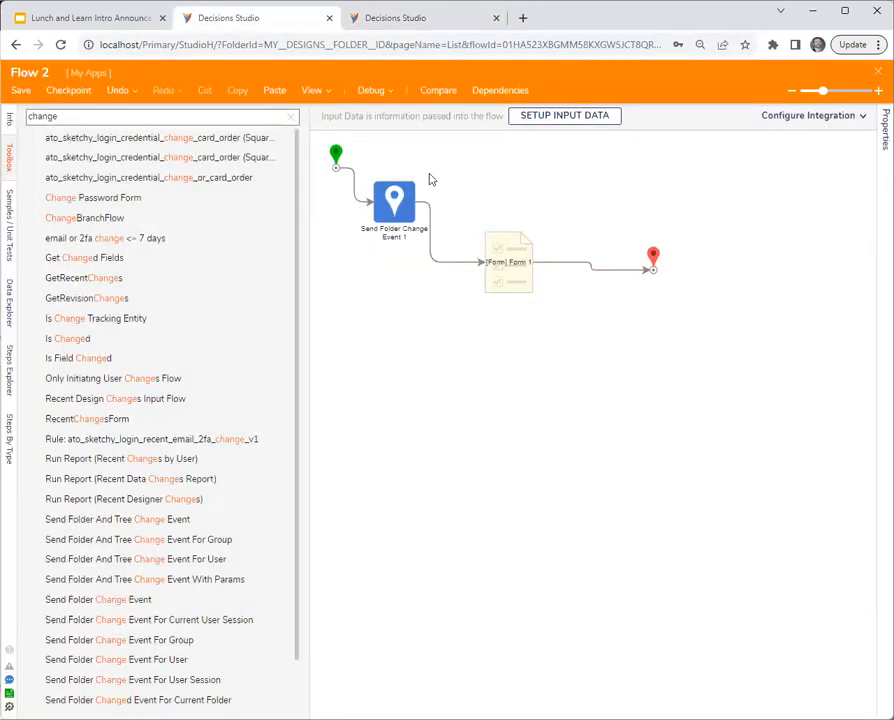
# - Check the assignments tile on the asdf folder's page and close Flow 2
pyautogui.click(410, 18)
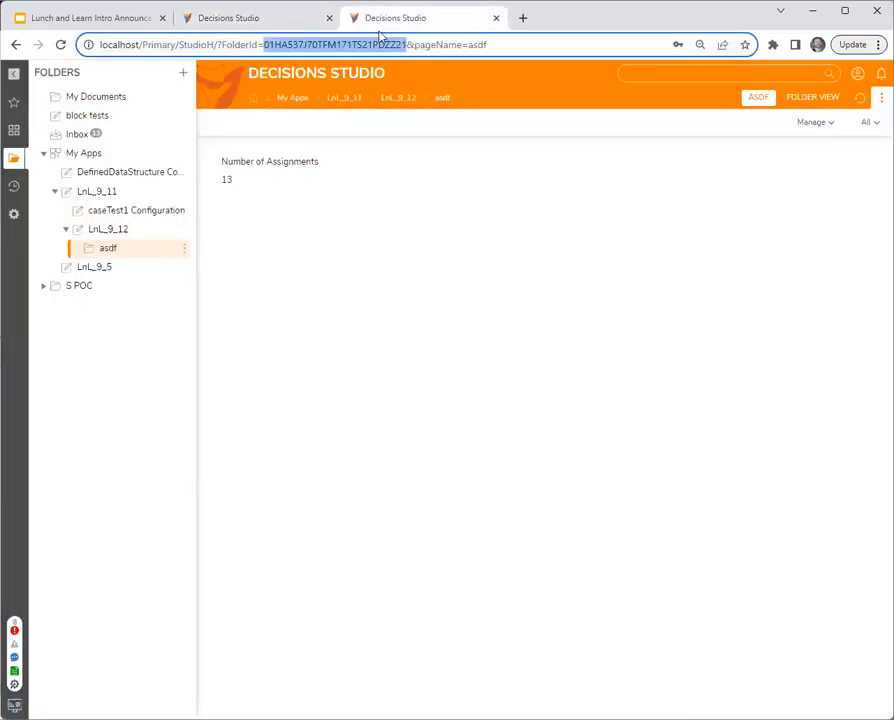
pyautogui.click(283, 18)
pyautogui.click(878, 73)
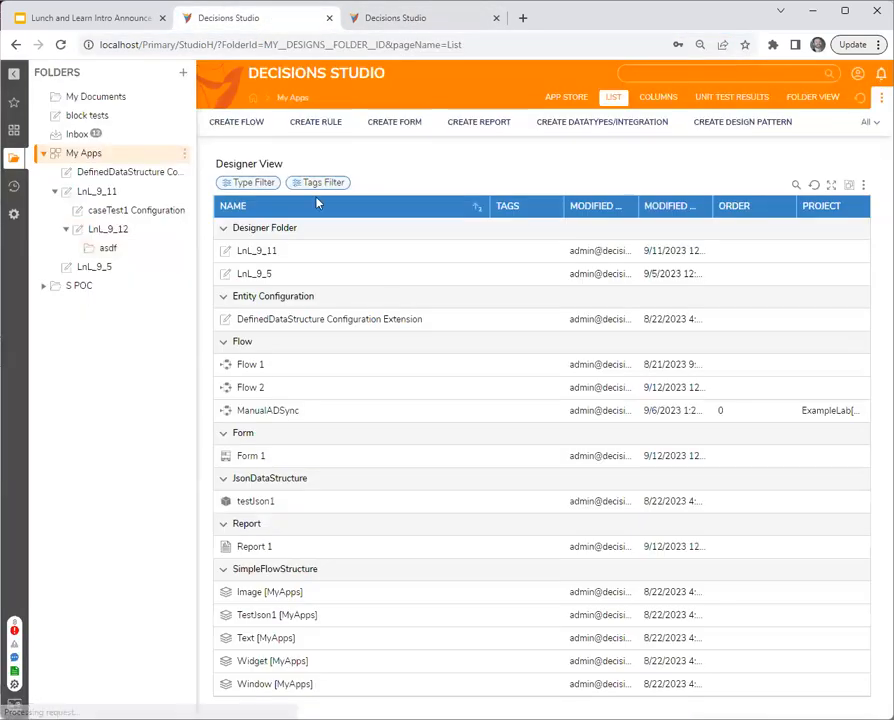
pyautogui.click(402, 18)
pyautogui.click(254, 18)
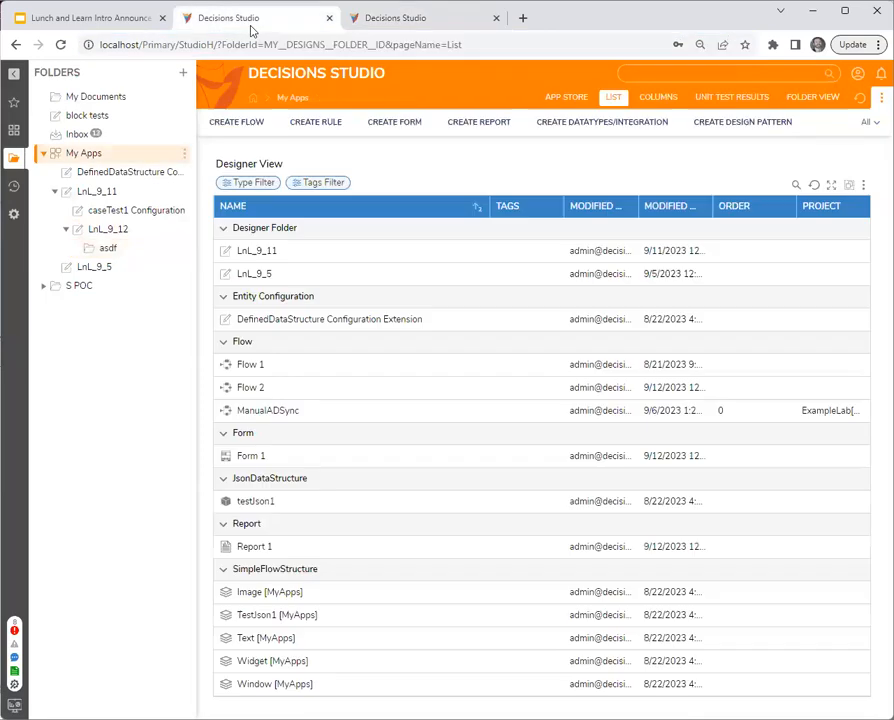
# - Run Flow 2 from the My Apps folder and check the asdf page's assignments tile, dismissing the assignment notification
pyautogui.rightClick(270, 390)
pyautogui.click(296, 320)
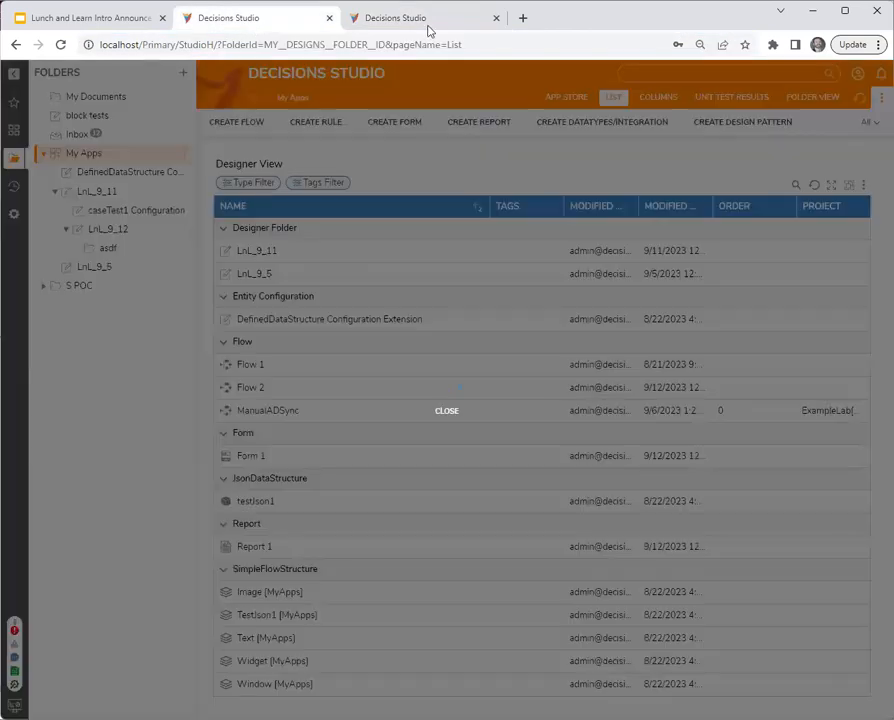
pyautogui.click(418, 22)
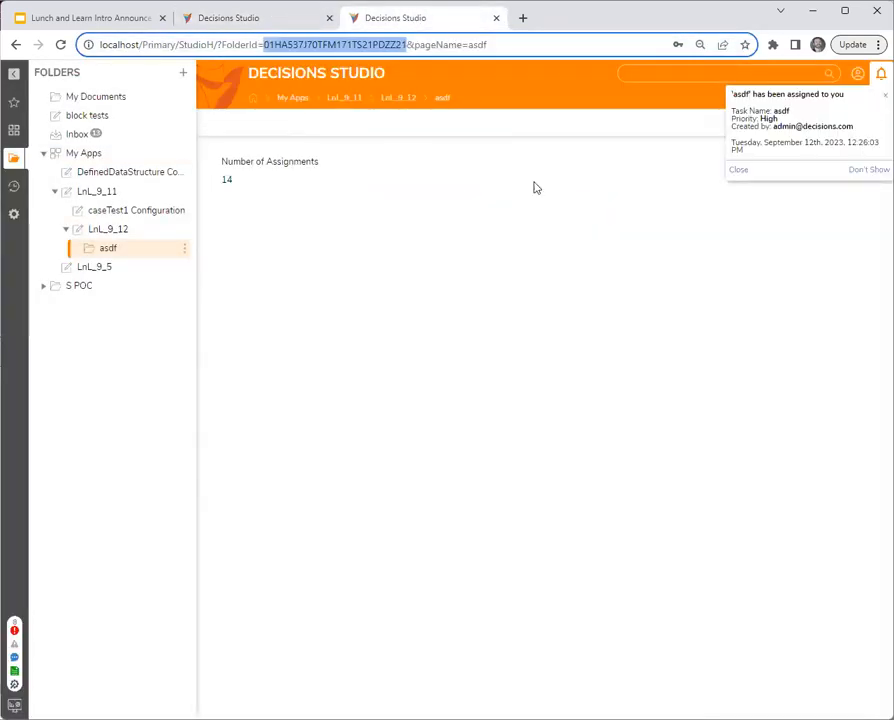
pyautogui.click(737, 170)
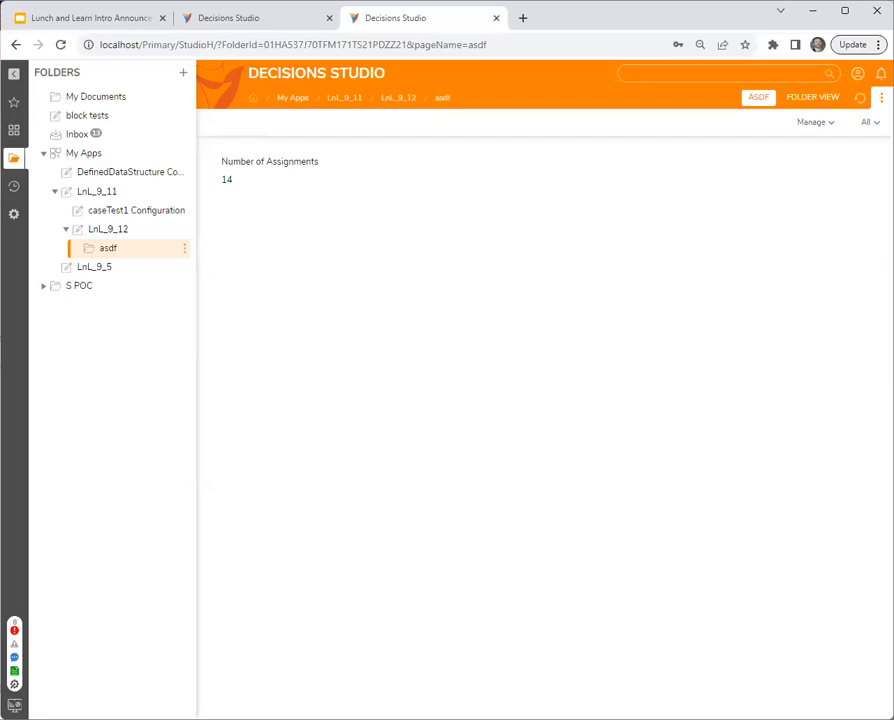
# - Examine the email Address input of the Get Assignments By User Email step in LnL_9_12's Tile Source Flow 1, and close the flow
pyautogui.click(105, 231)
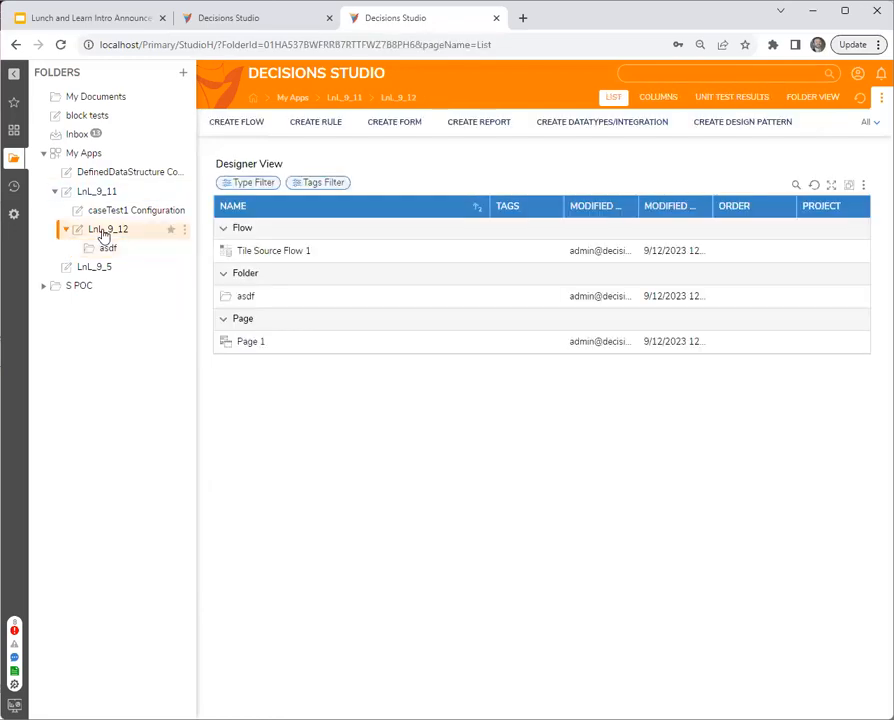
pyautogui.doubleClick(276, 251)
pyautogui.click(327, 180)
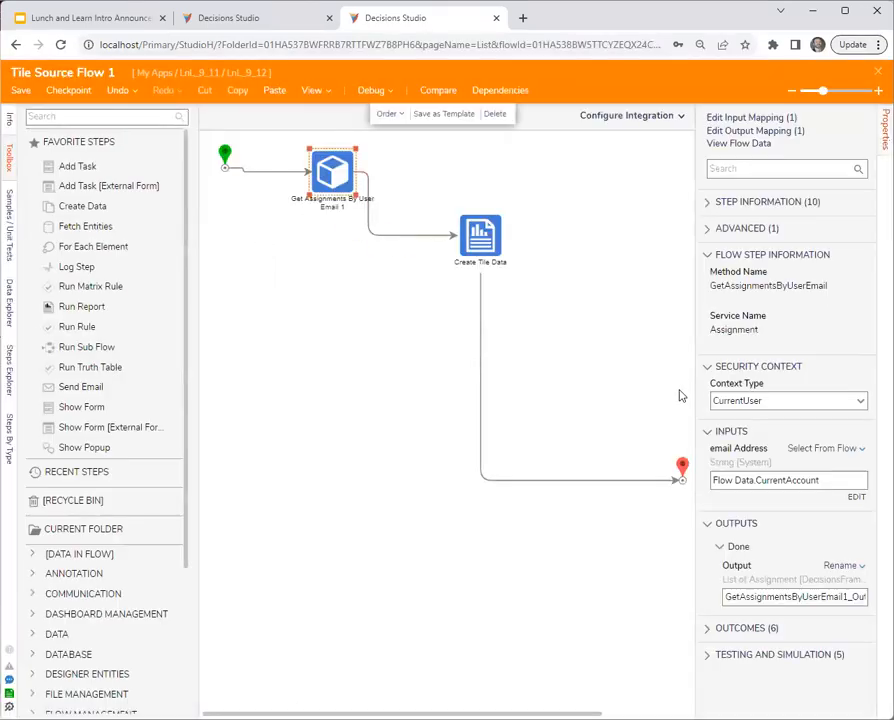
pyautogui.tripleClick(743, 480)
pyautogui.click(743, 480)
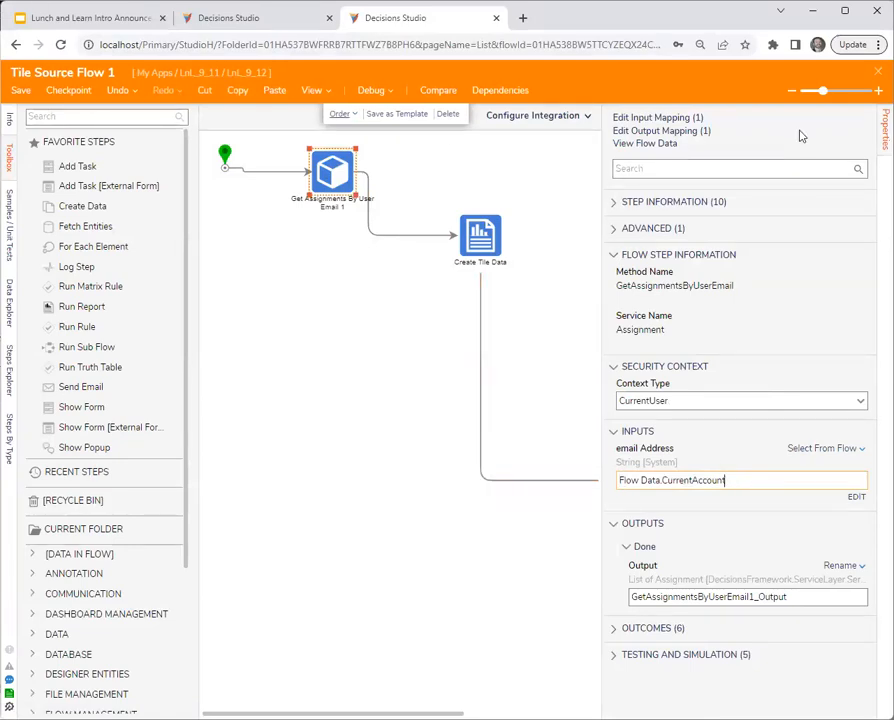
pyautogui.click(876, 73)
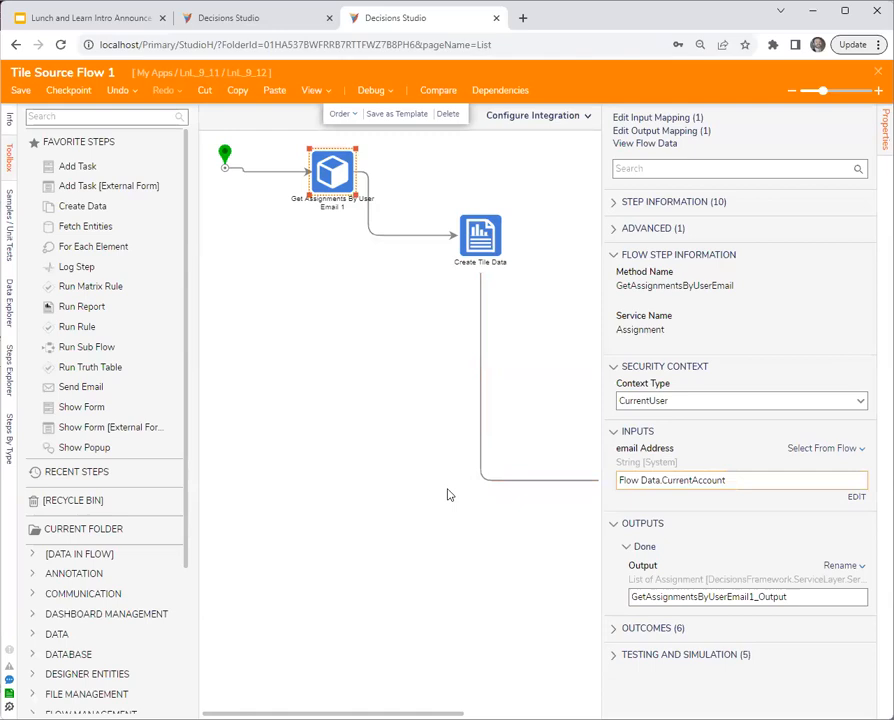
# - Load the asdf folder's page with "&chrome=off" appended to its URL
pyautogui.click(110, 248)
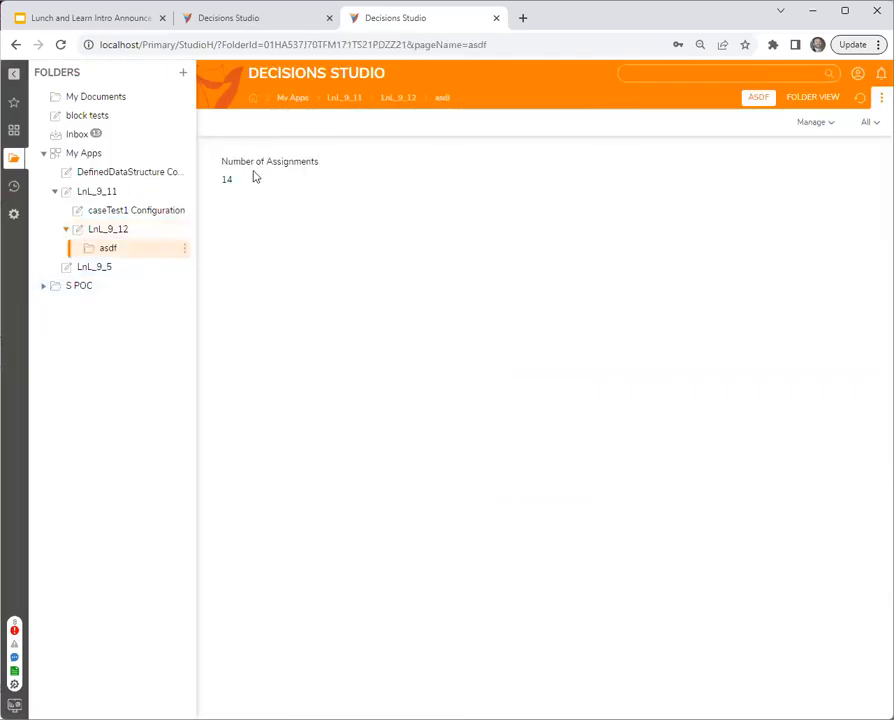
pyautogui.hotkey('ctrl', 'l')
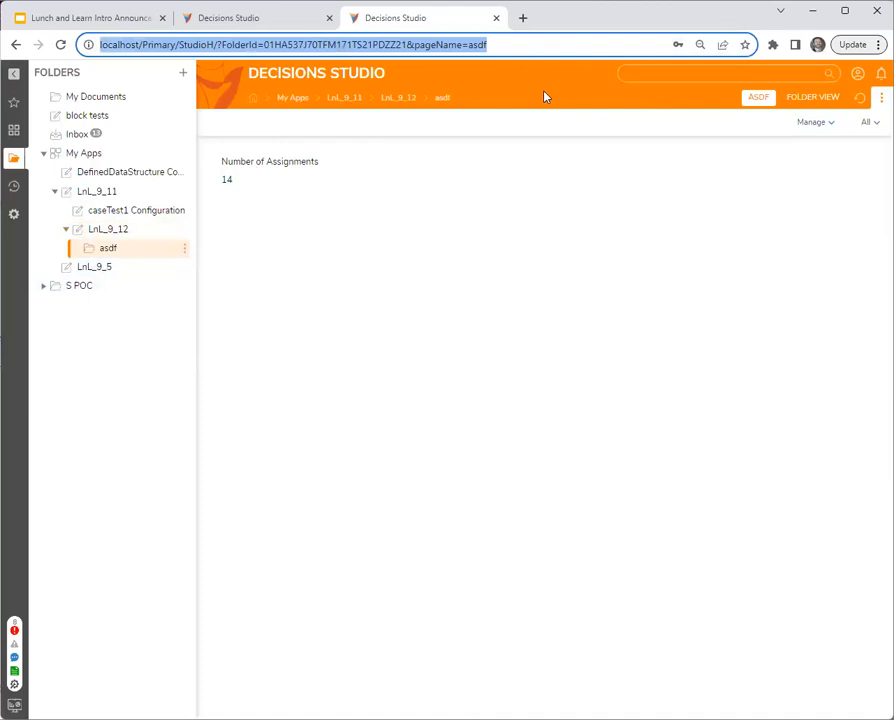
pyautogui.press('End')
pyautogui.write('&chrome')
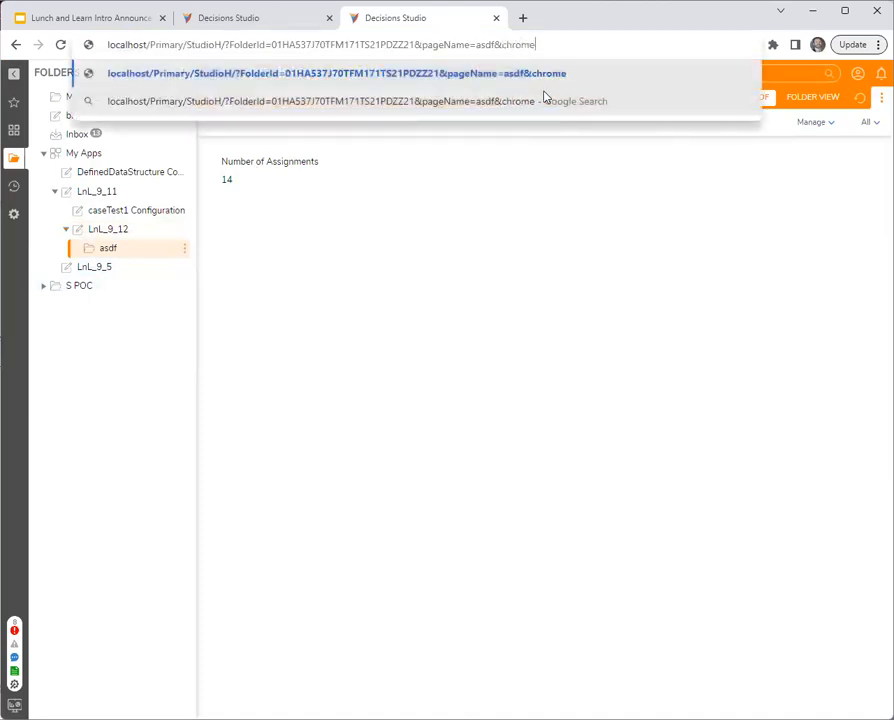
pyautogui.write('=off')
pyautogui.press('Return')
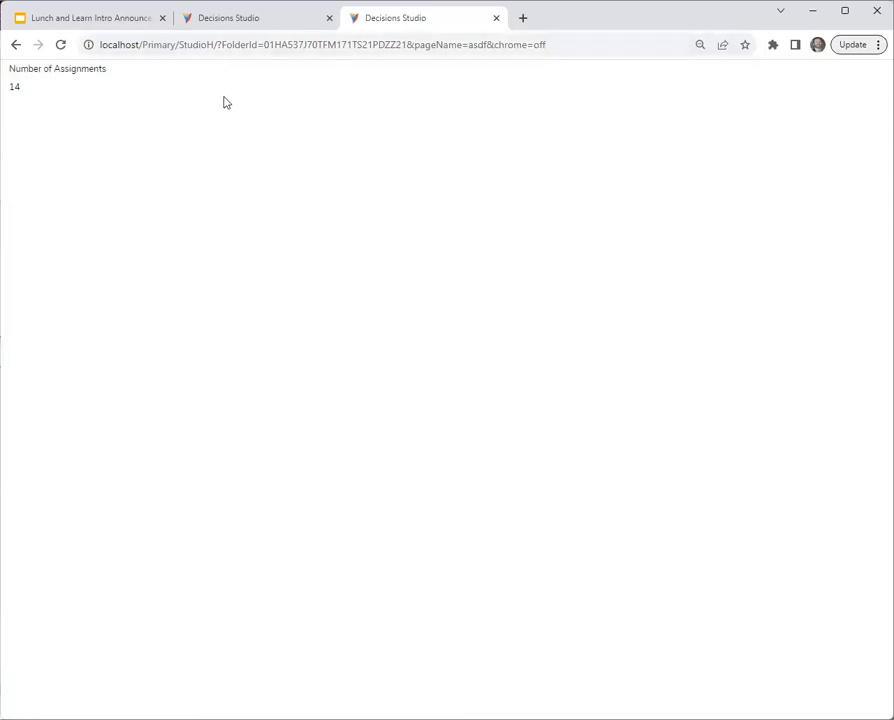
# - Reload the asdf page without "&chrome=off" in its URL, and switch to the Lunch and Learn presentation in Google Slides
pyautogui.moveTo(574, 46); pyautogui.dragTo(489, 54)
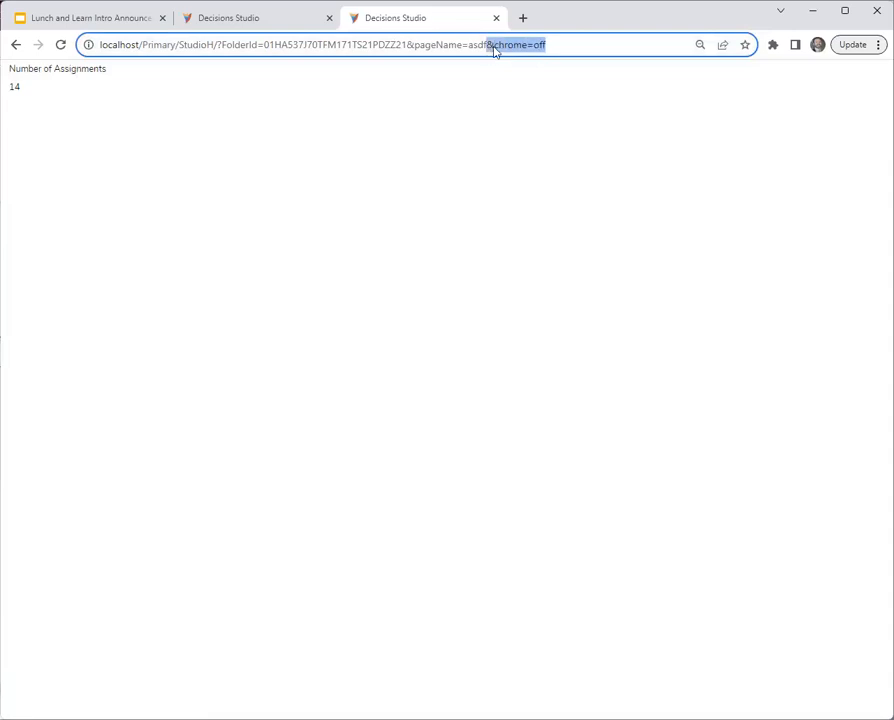
pyautogui.press('BackSpace')
pyautogui.press('Return')
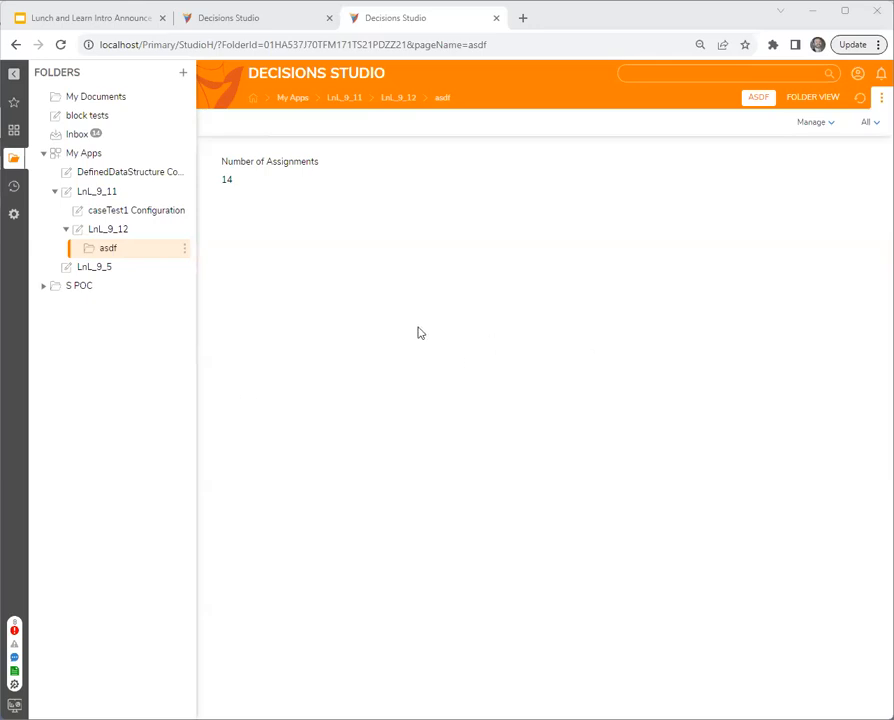
pyautogui.click(121, 18)
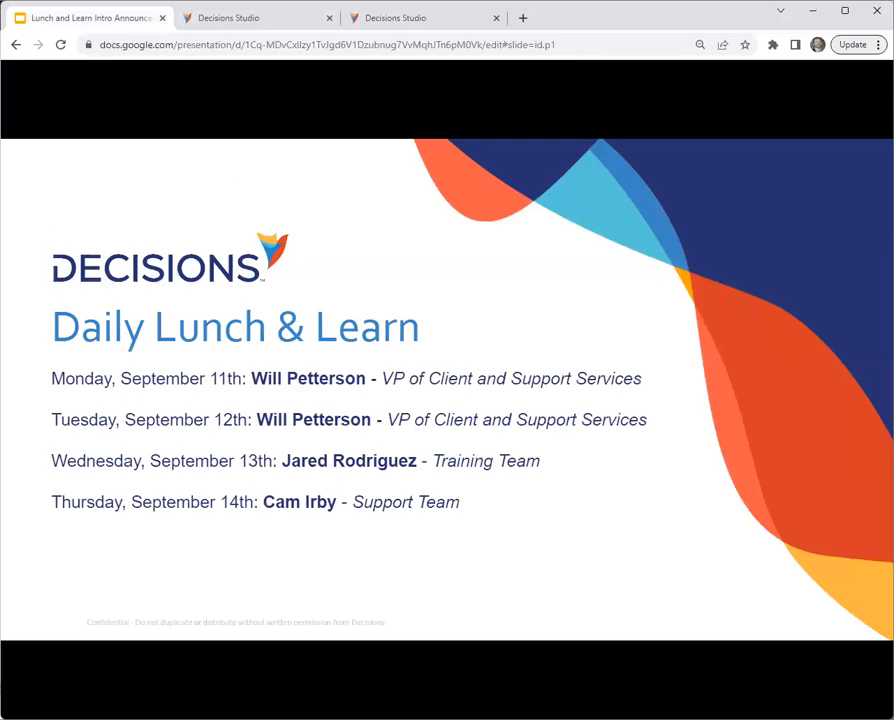